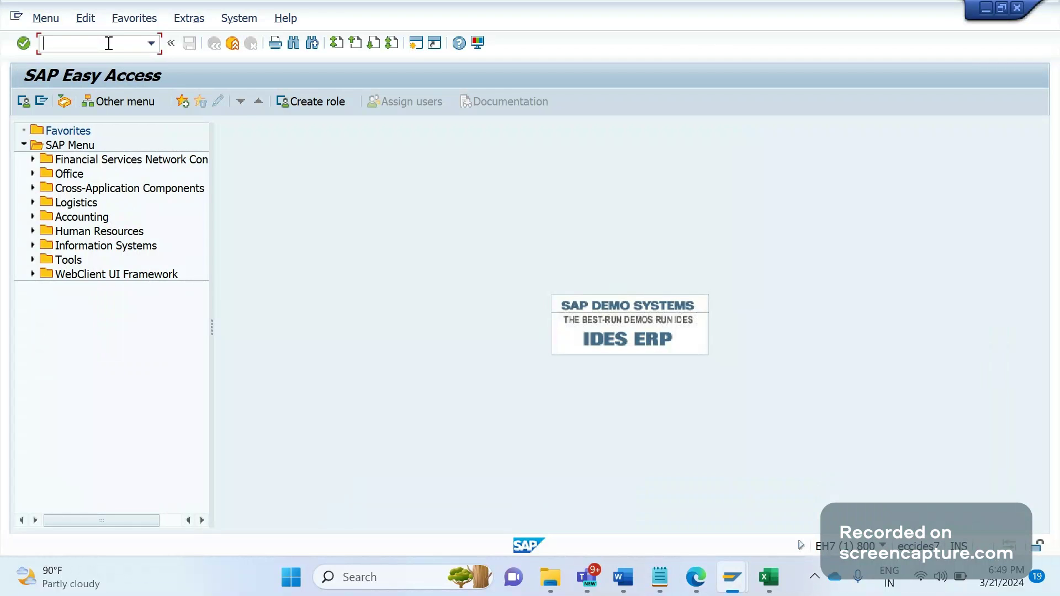
Open the IDoc list with transaction WE02 and list all IDocs created from 17.03.2021 to 21.03.2024
text(/nwe02)
key(Return)
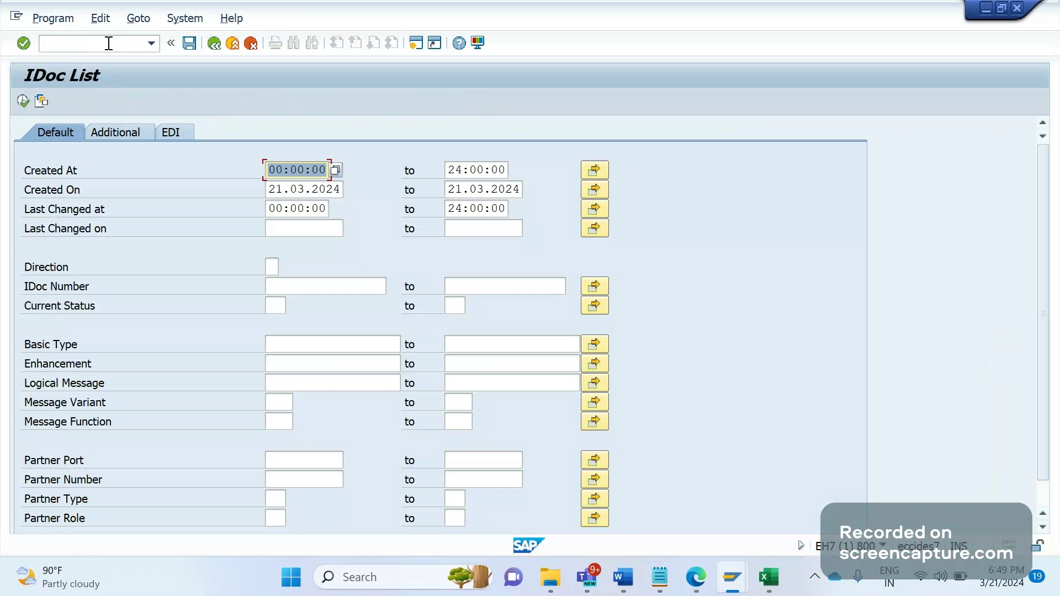
triple_click(329, 189)
key(Delete)
key(Down)
key(Return)
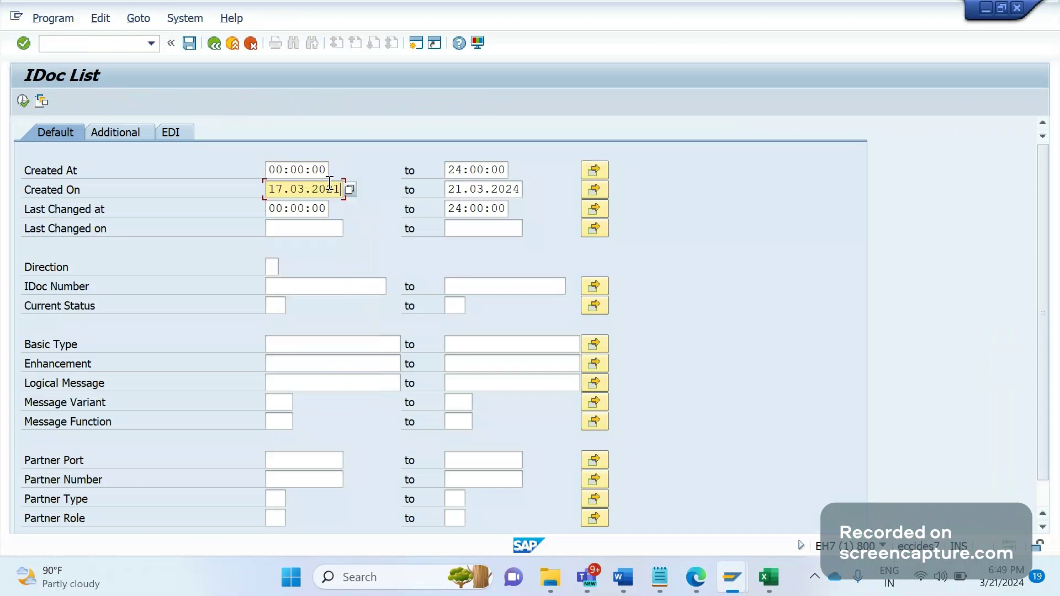
click(21, 102)
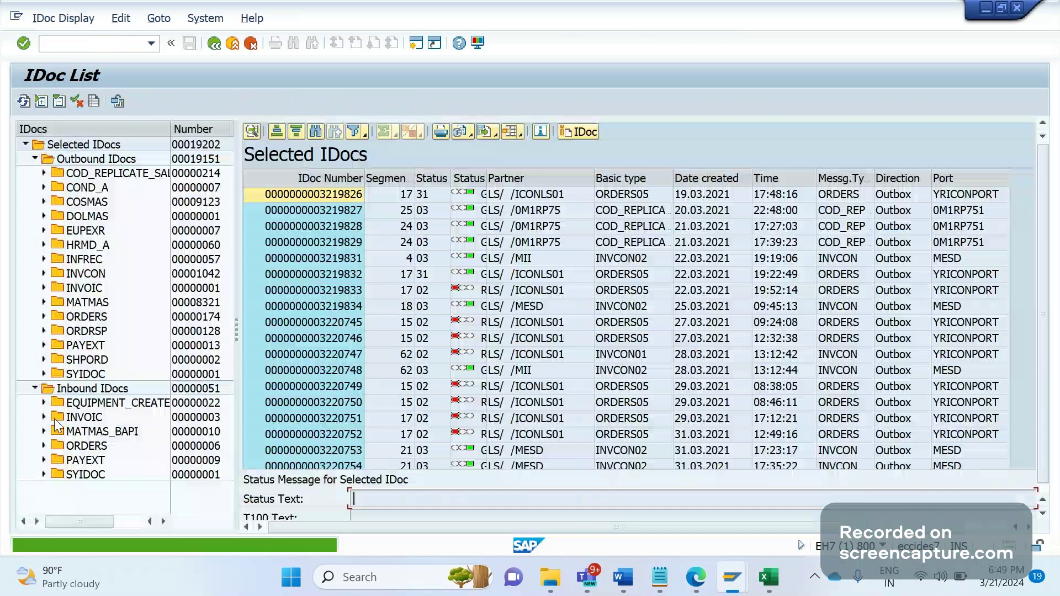
Show the inbound ORDERS IDocs and open the ORDERS05 IDoc dated 09.02.2024 for display
click(86, 447)
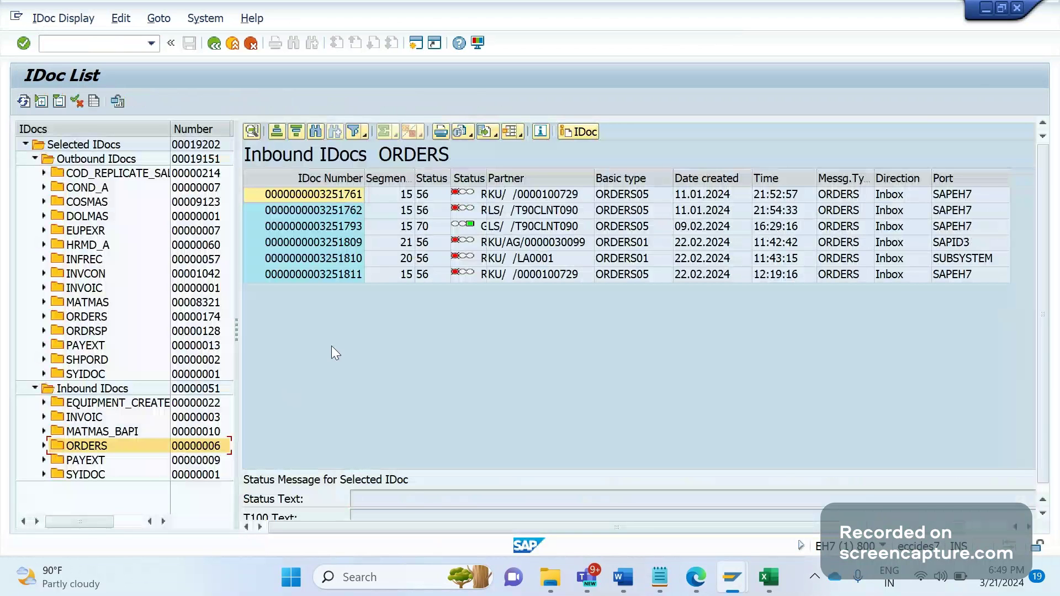
click(342, 230)
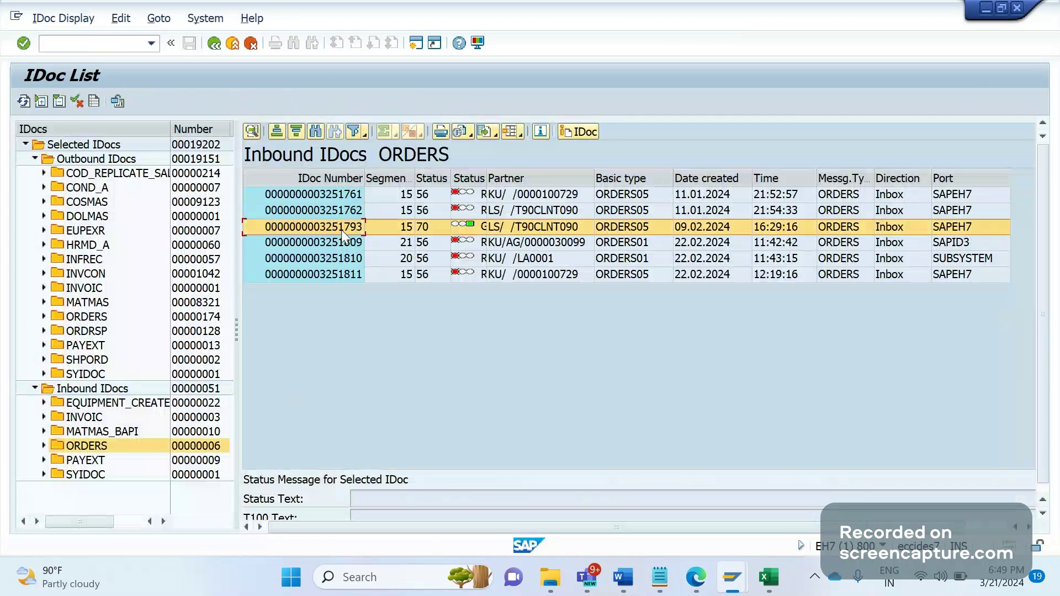
double_click(342, 230)
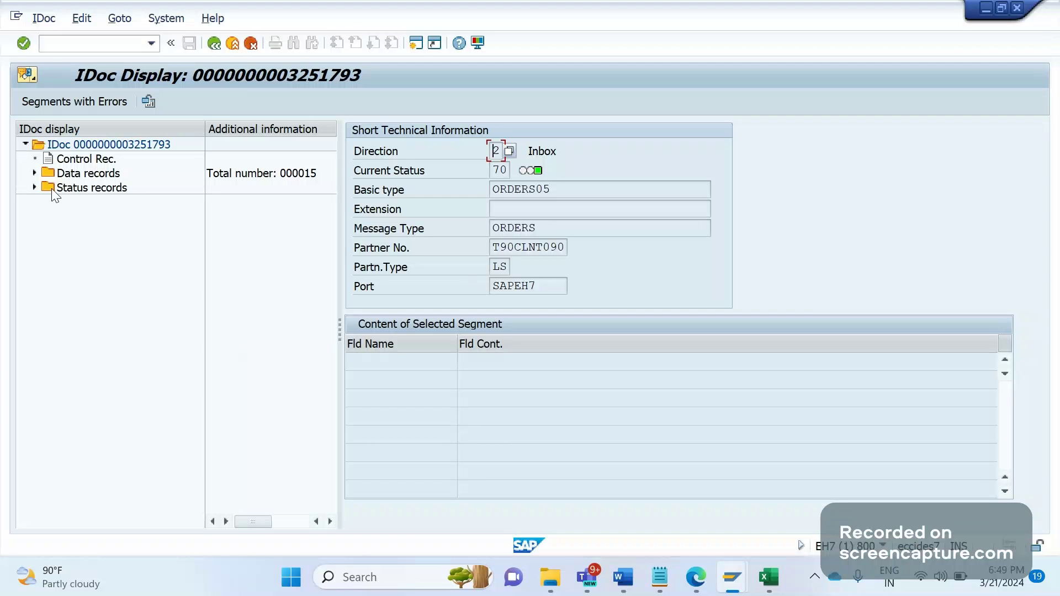
Expand the IDoc's data records and examine its basic type, segments such as E1EDK01 and E1EDK14 009, and the extension field
click(34, 174)
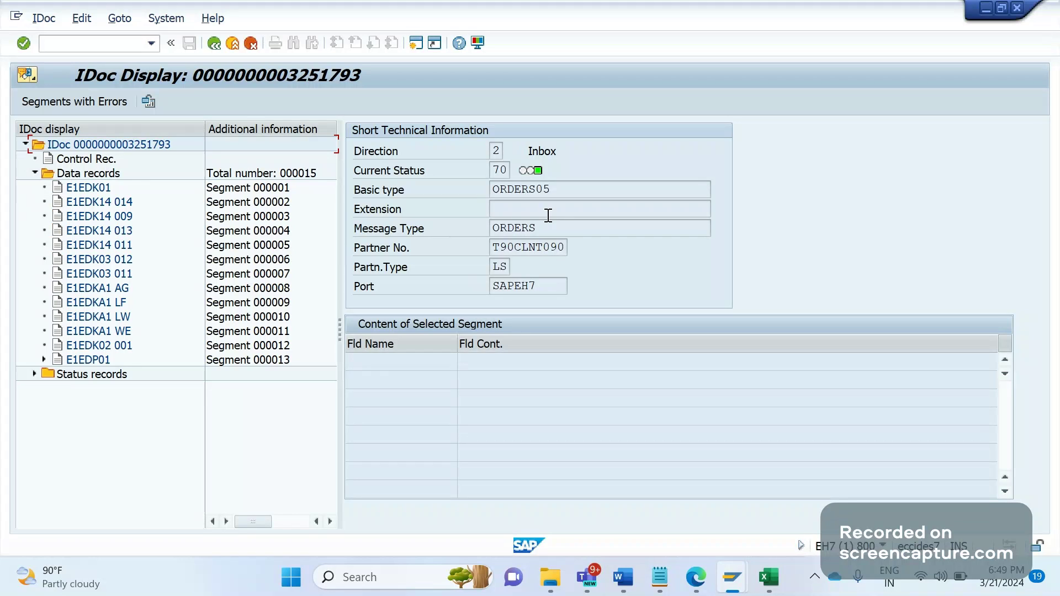
drag(550, 189, 491, 189)
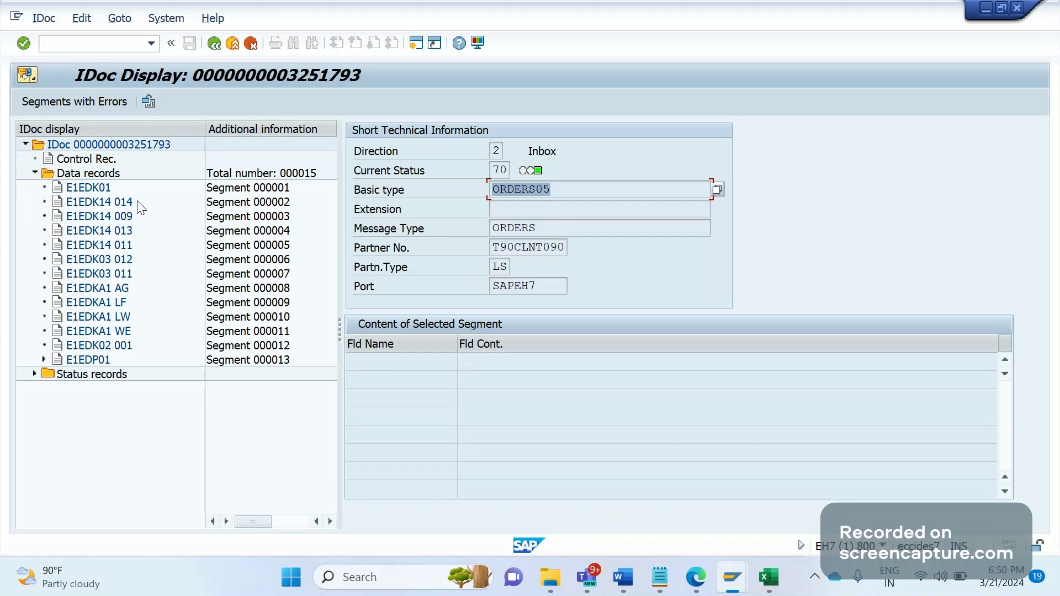
click(87, 189)
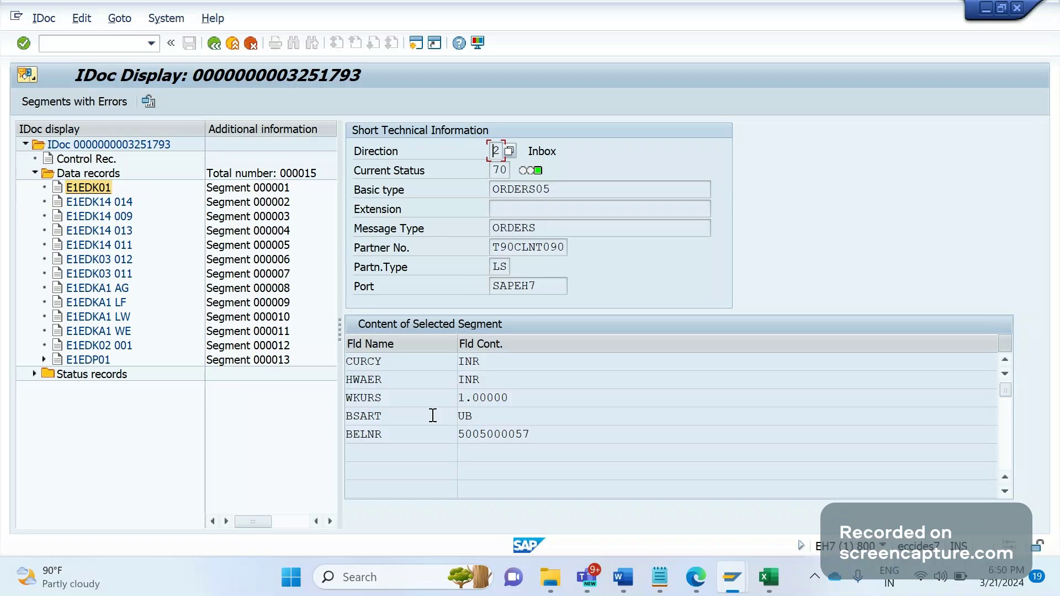
click(97, 260)
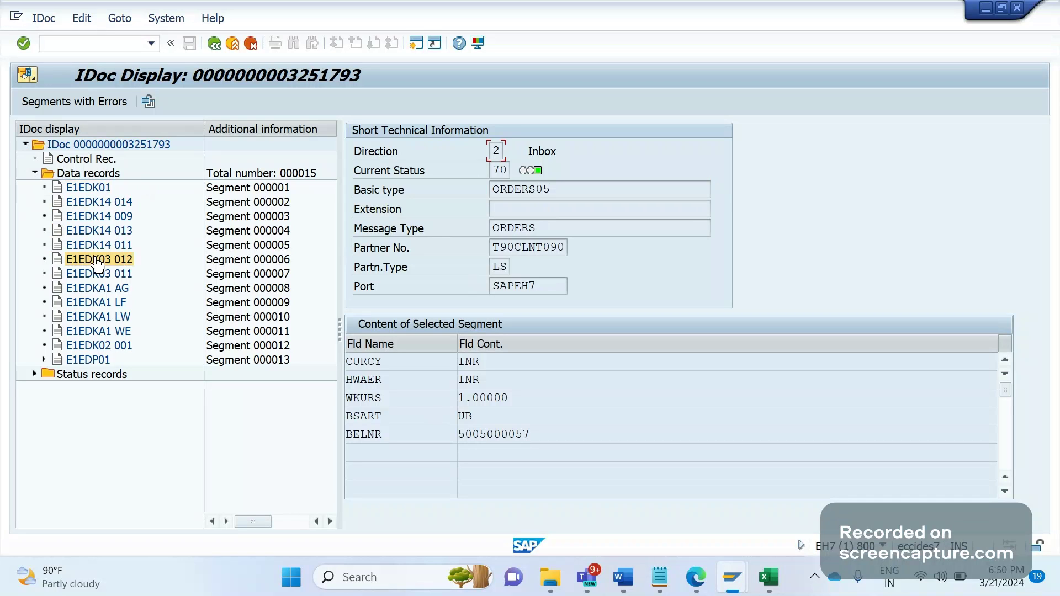
key(Up)
key(Up)
key(Up)
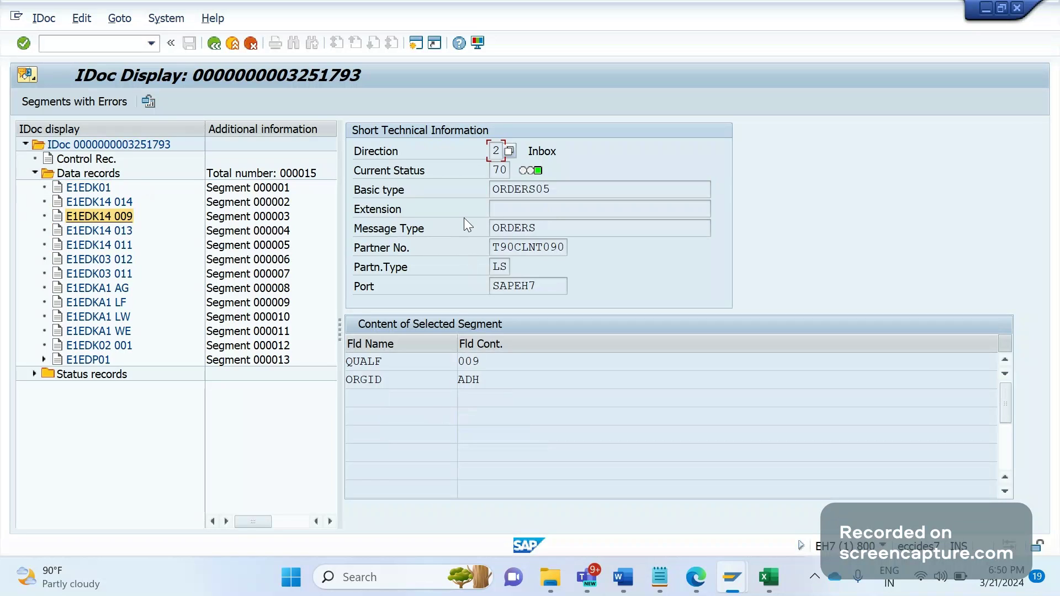
click(522, 211)
Switch to the Excel workbook "IDOC creation steps" and enter "Create custom segment" with transaction WE31 in F3:G3
key(alt+Tab)
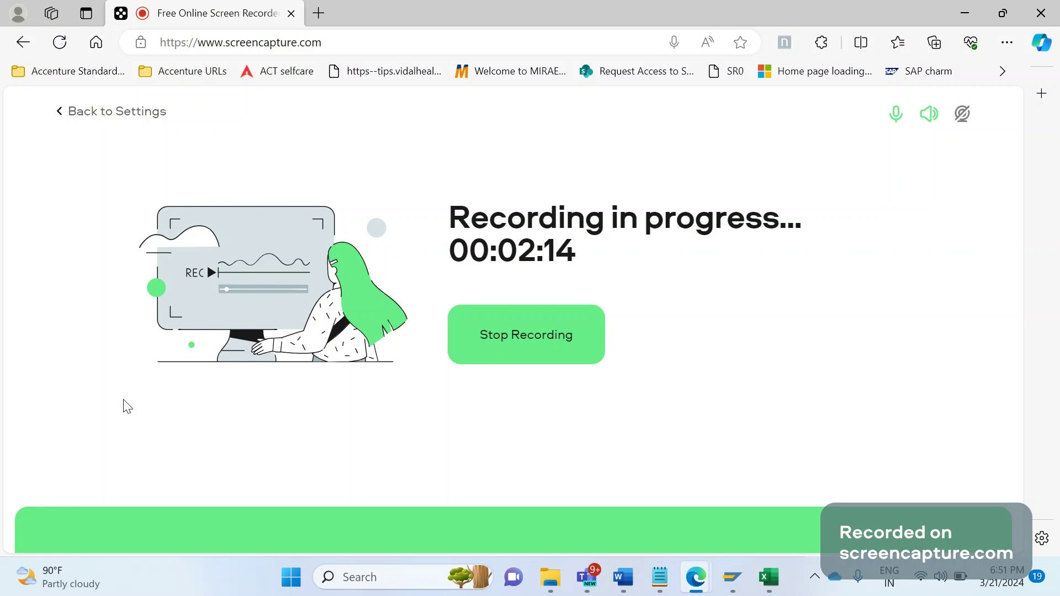
key(alt+Tab)
key(alt+Tab)
key(alt+Tab)
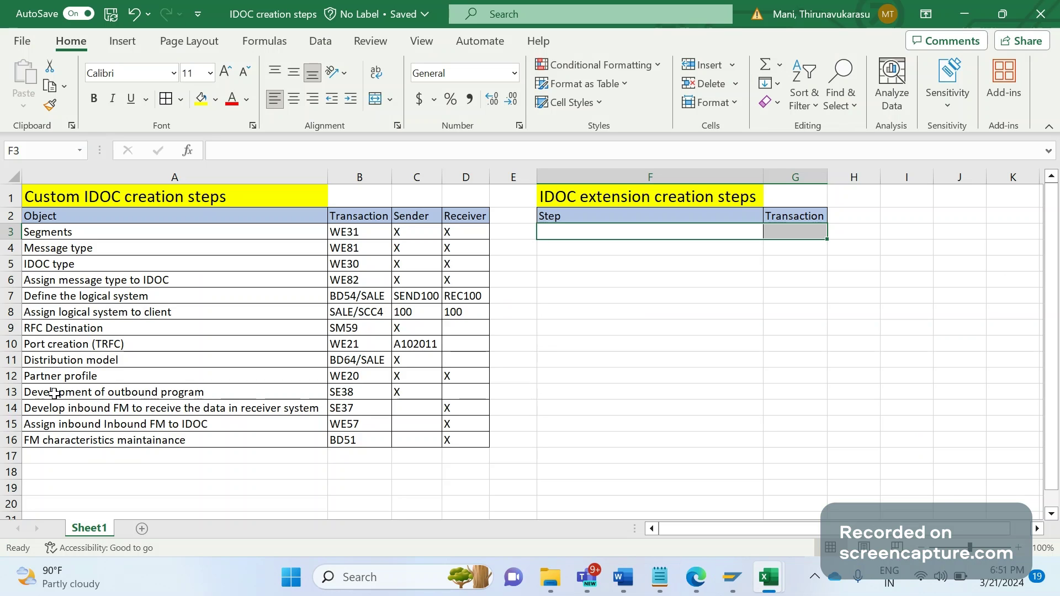
text(Create )
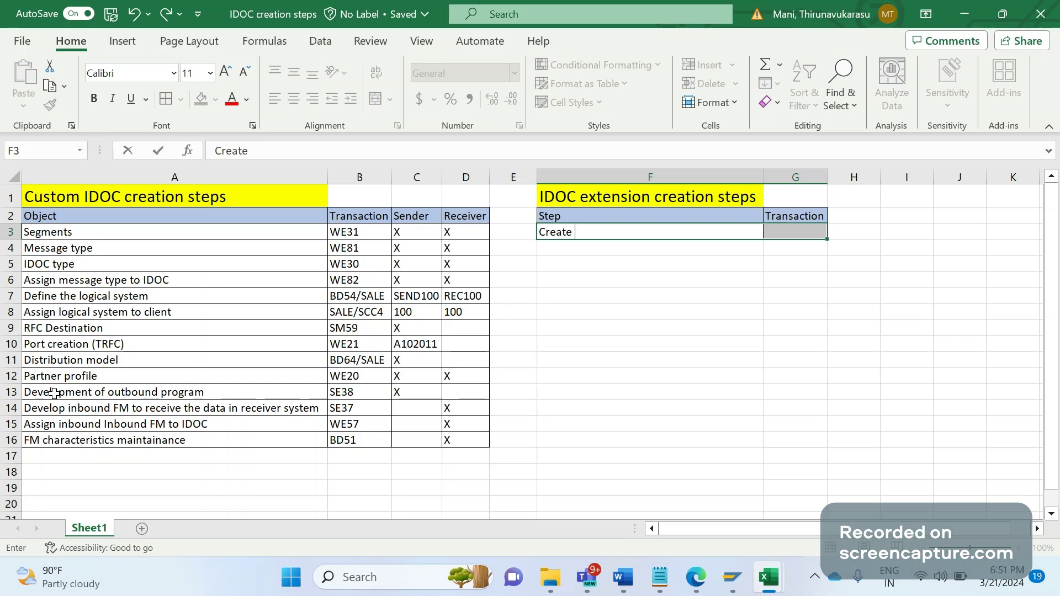
text(custom segment)
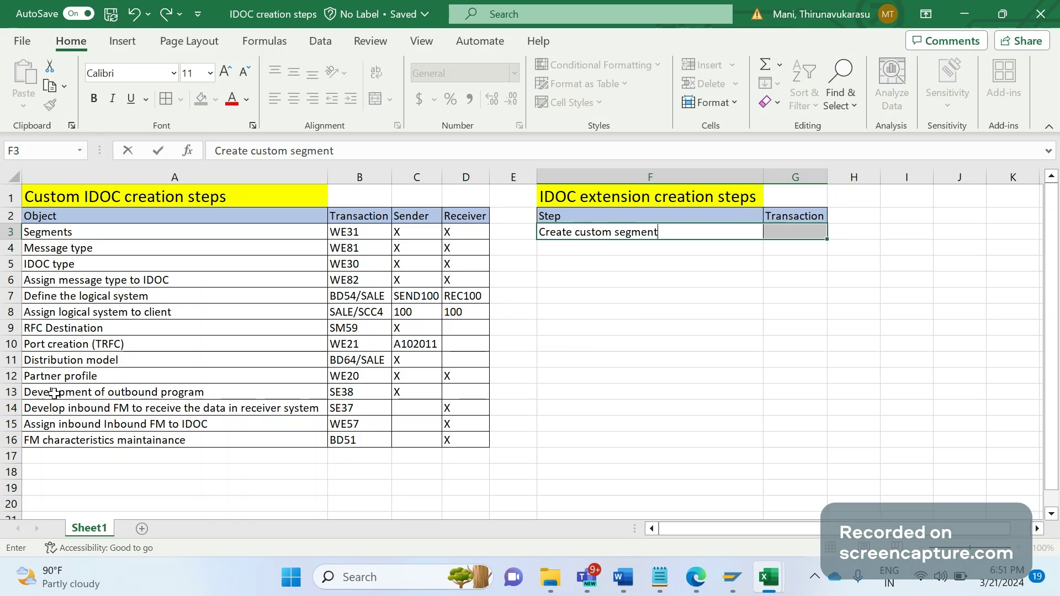
key(Tab)
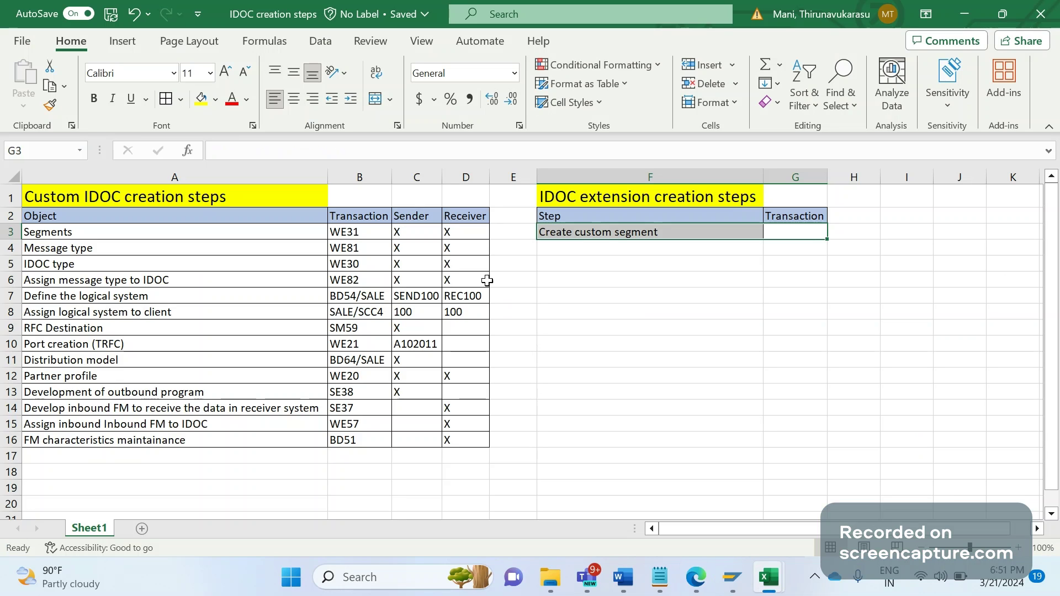
click(773, 232)
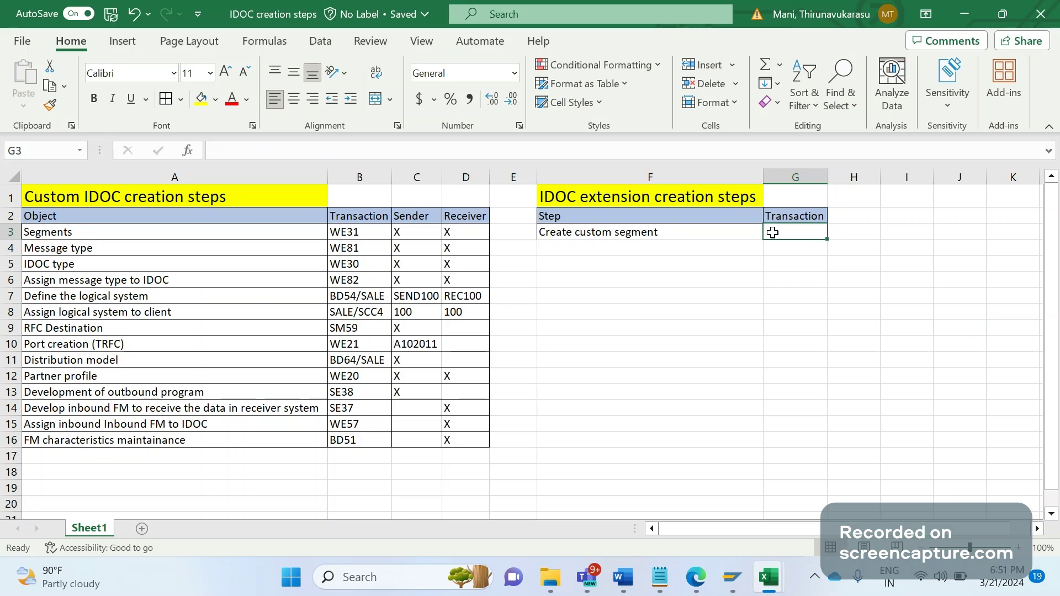
text(WE31)
key(Return)
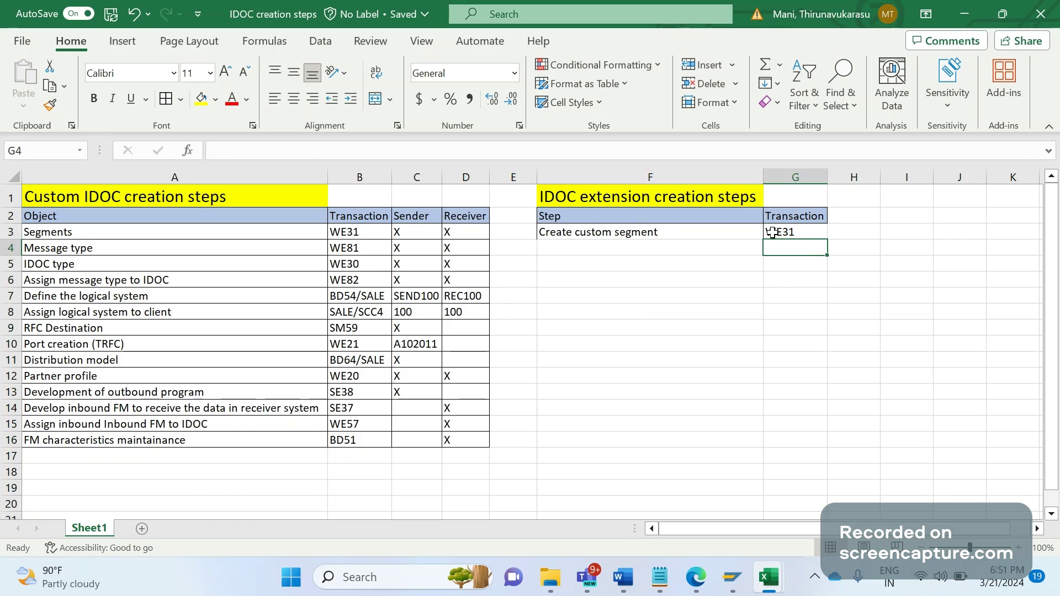
Enter "Create IDOC extension" with transaction WE30 in row 4 of the IDOC extension creation steps table
key(Left)
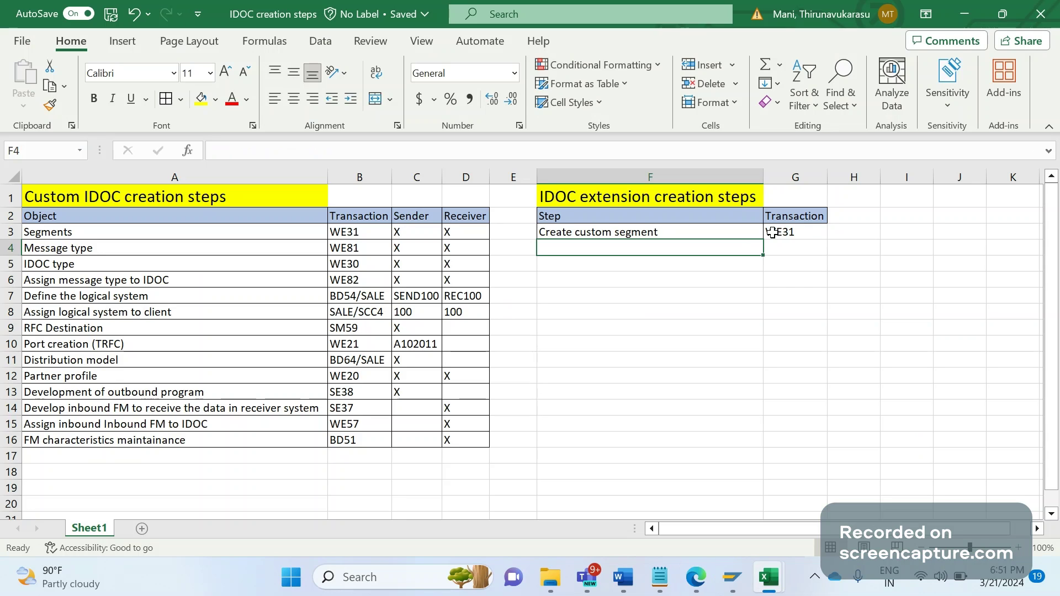
key(F2)
text(cR)
key(BackSpace)
key(BackSpace)
key(BackSpace)
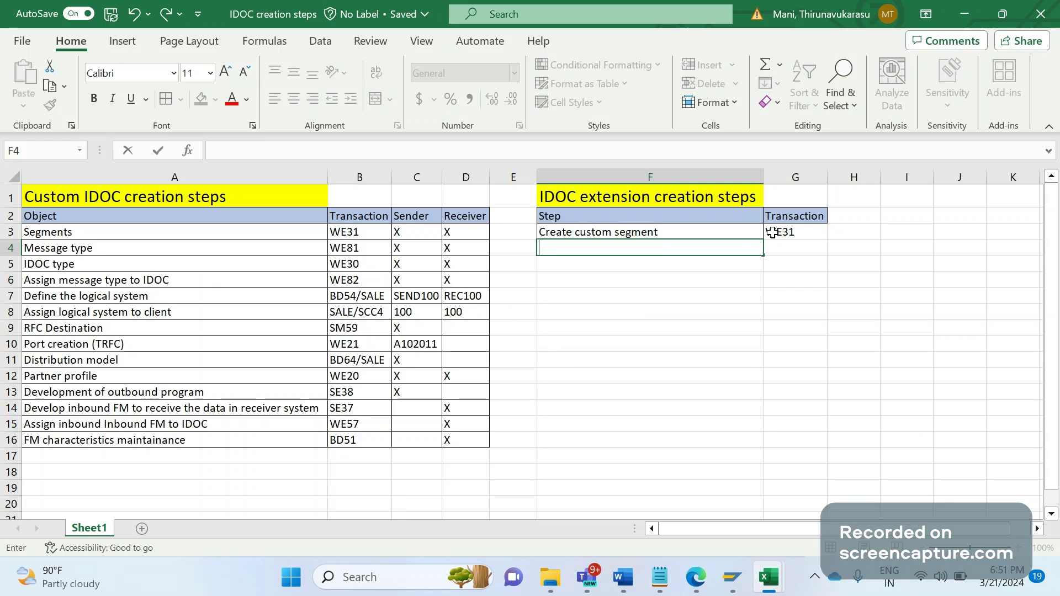
text(Create IDOC extens)
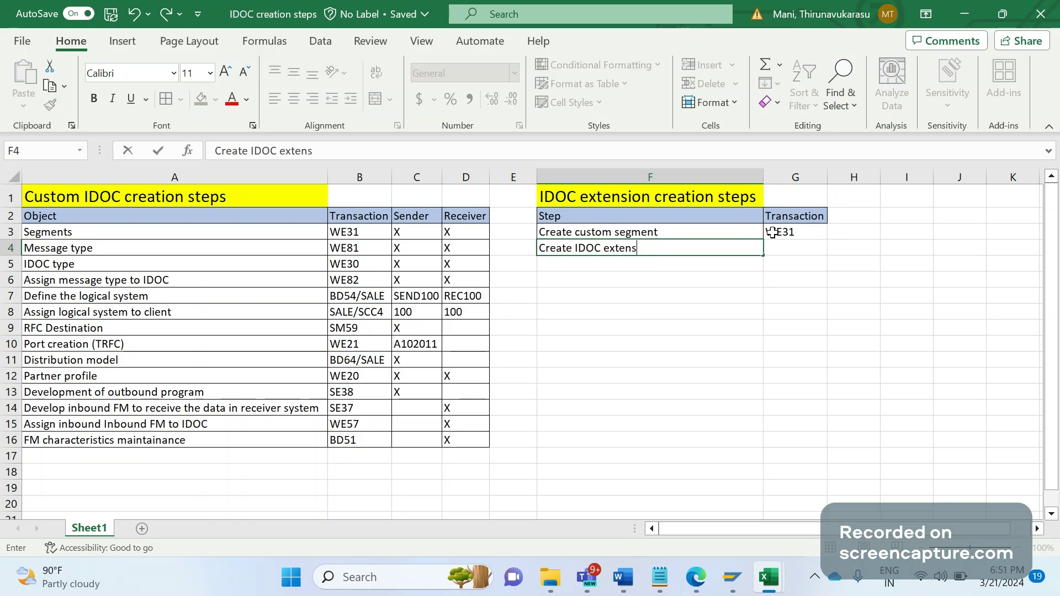
text(ion)
key(Tab)
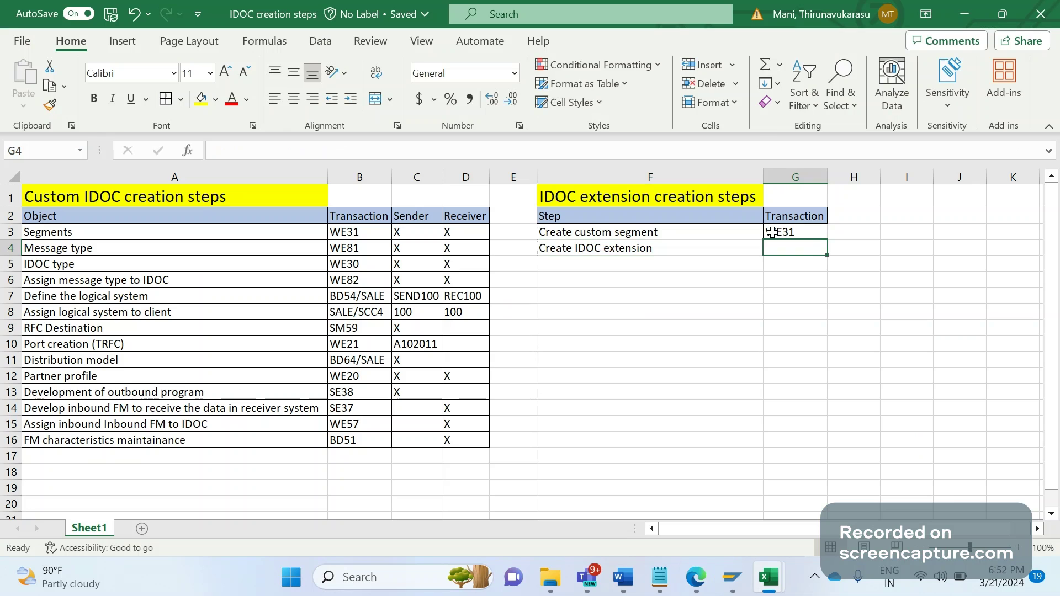
text(WE30)
key(Return)
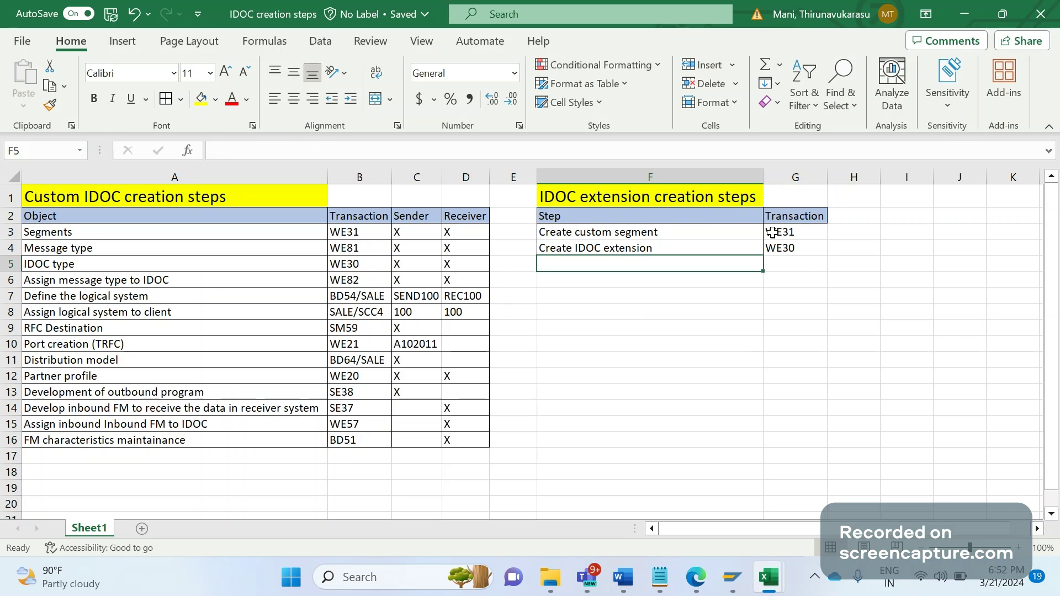
Switch to the SAP IDoc display to check the basic type, extension and message type fields, and return to the Excel workbook
key(alt+Tab)
key(super+Tab)
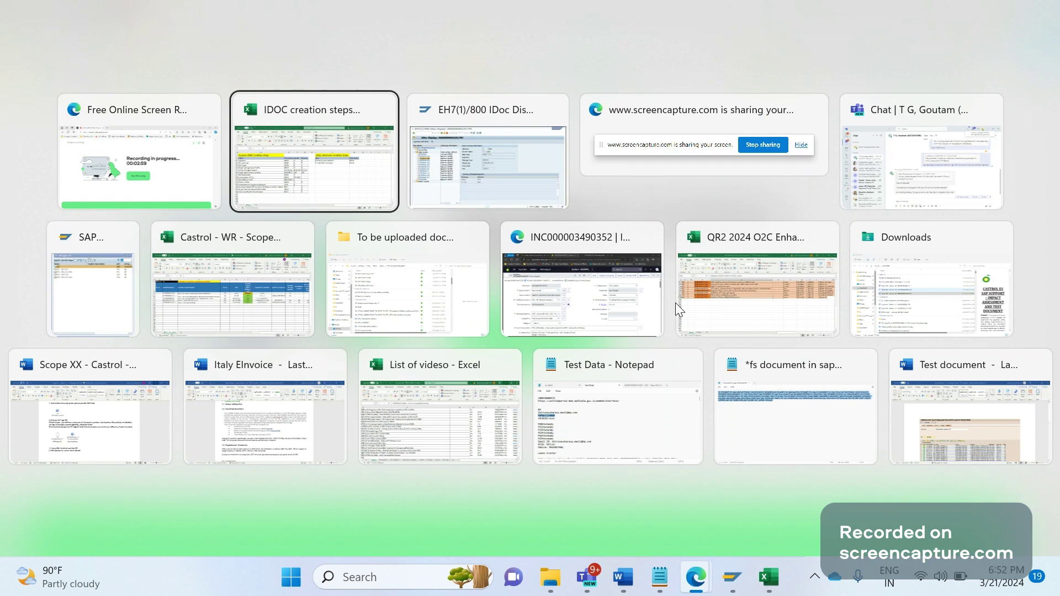
key(alt+Tab)
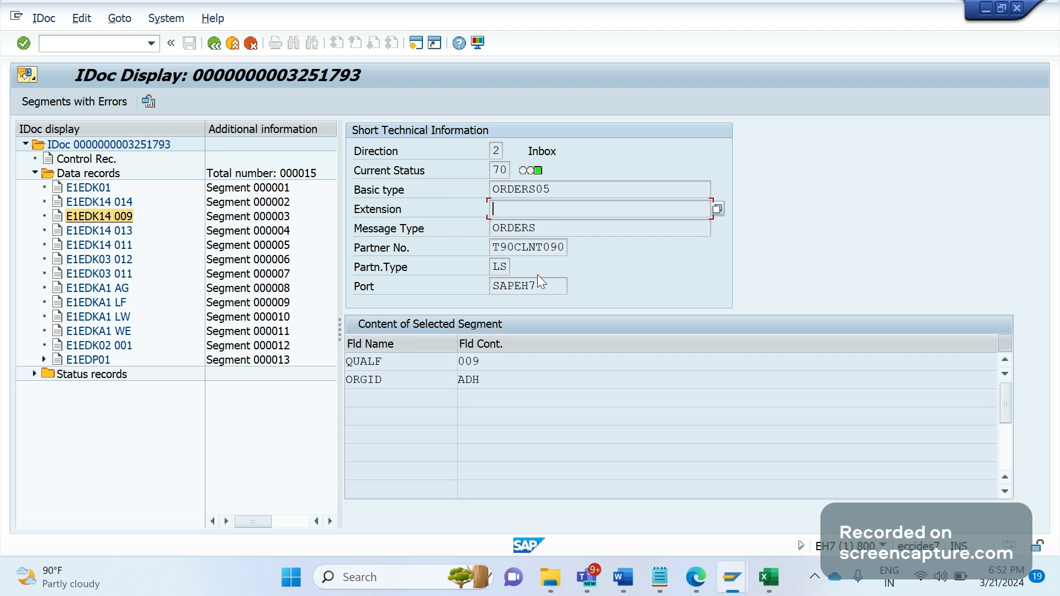
key(alt+Tab)
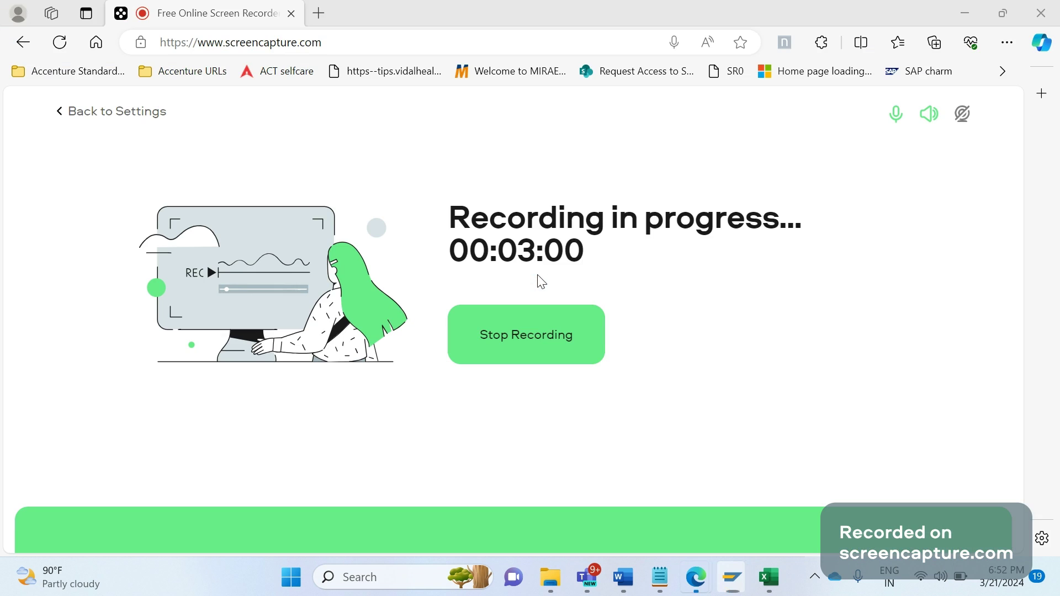
key(alt+Tab)
Enter "To link basic type, message type with extension" with transaction WE82 in row 5 of the extension steps table
key(Tab)
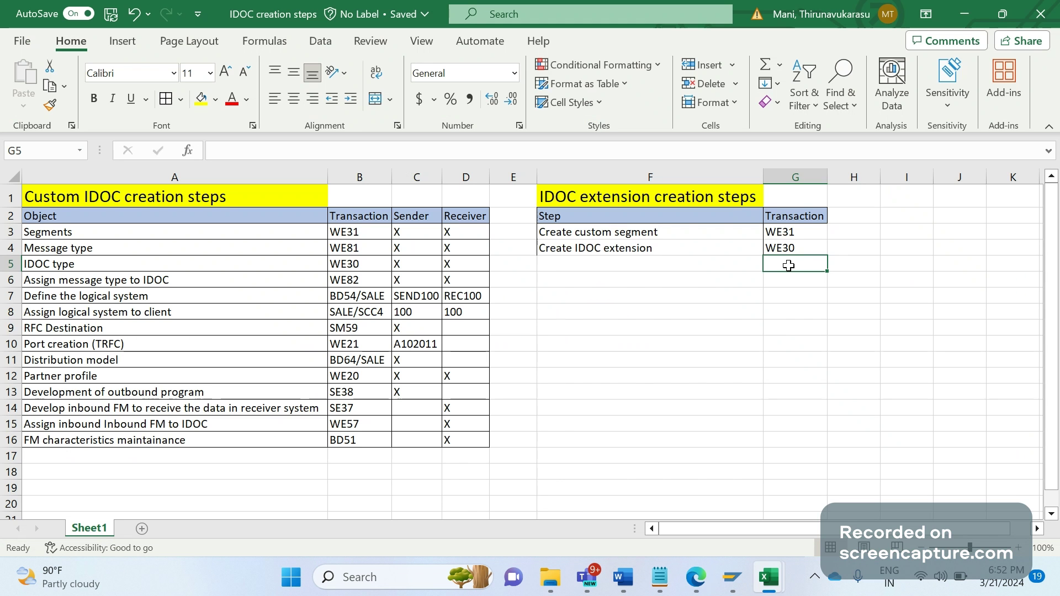
text(WE82)
key(Left)
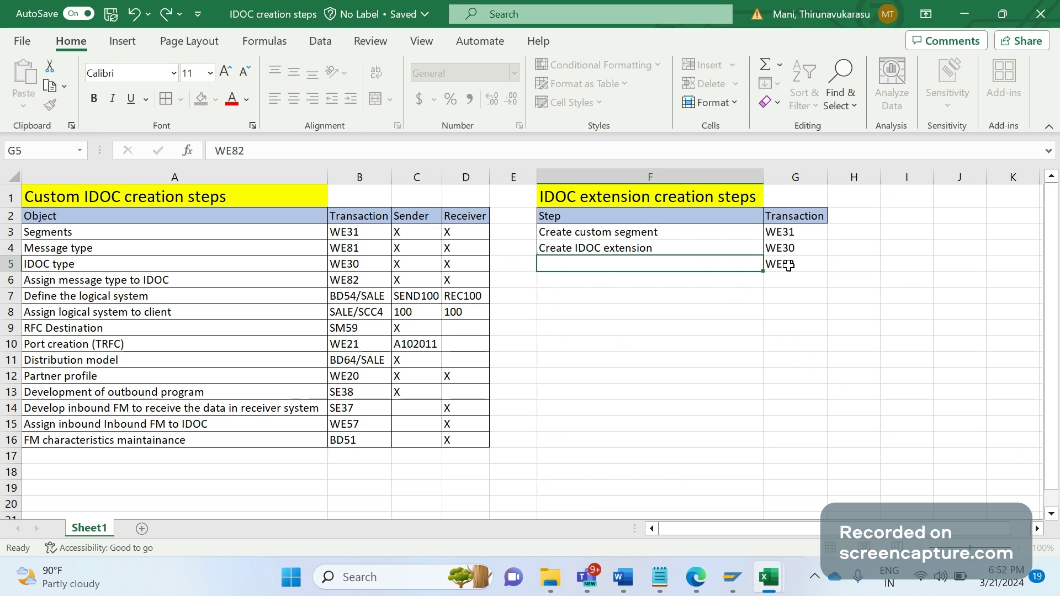
text(TO)
key(BackSpace)
key(BackSpace)
text(o link )
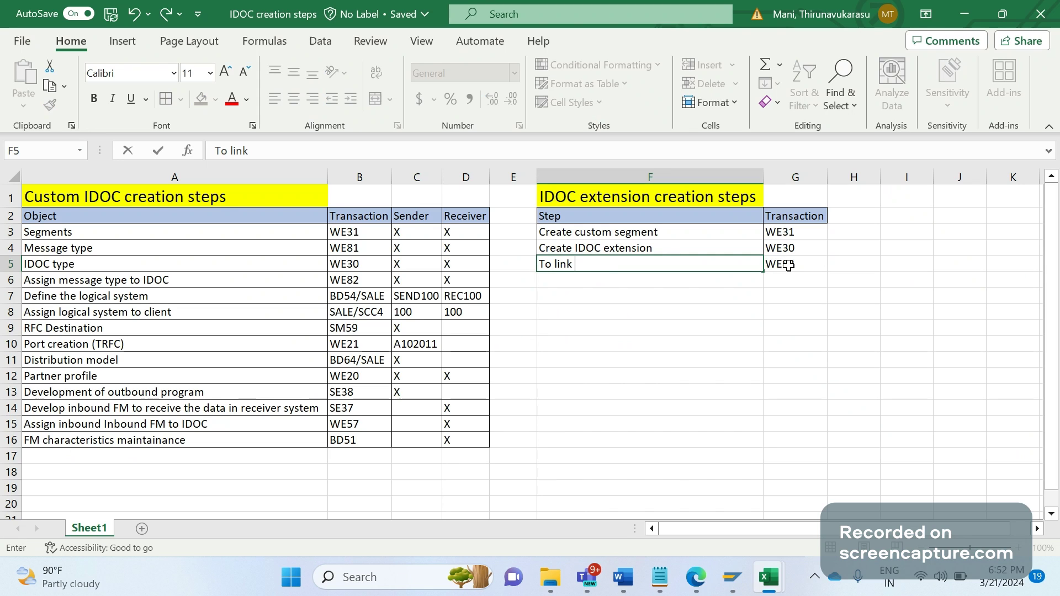
text(basic type)
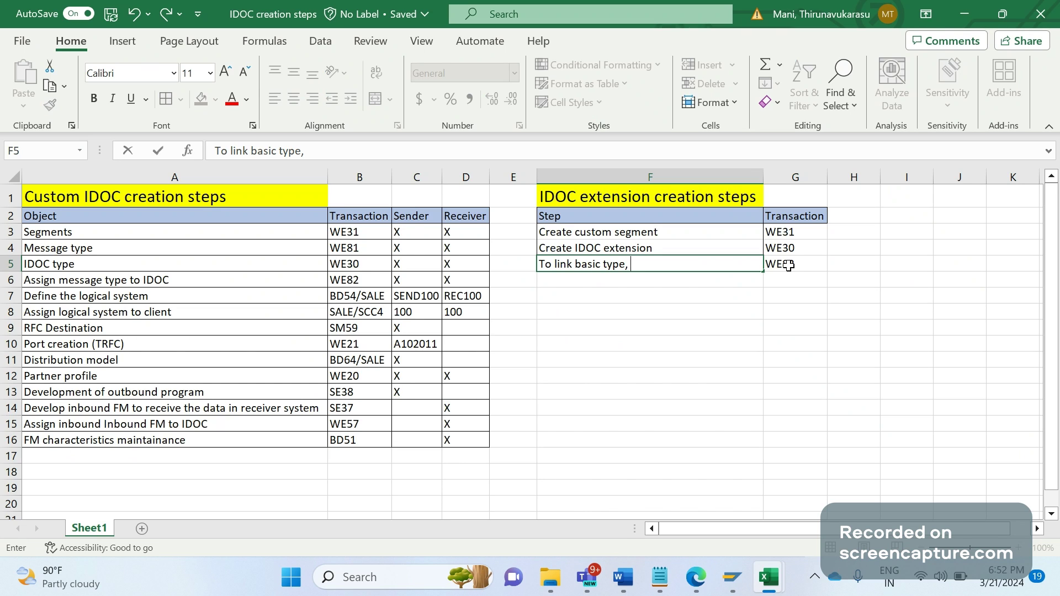
text(, message type with ex)
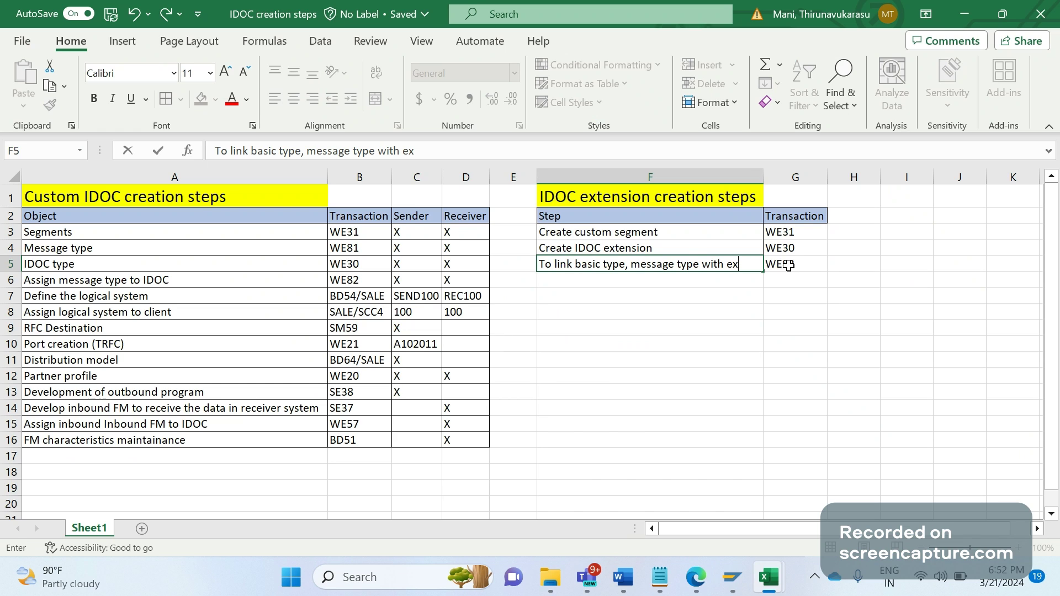
text(tensio)
key(Return)
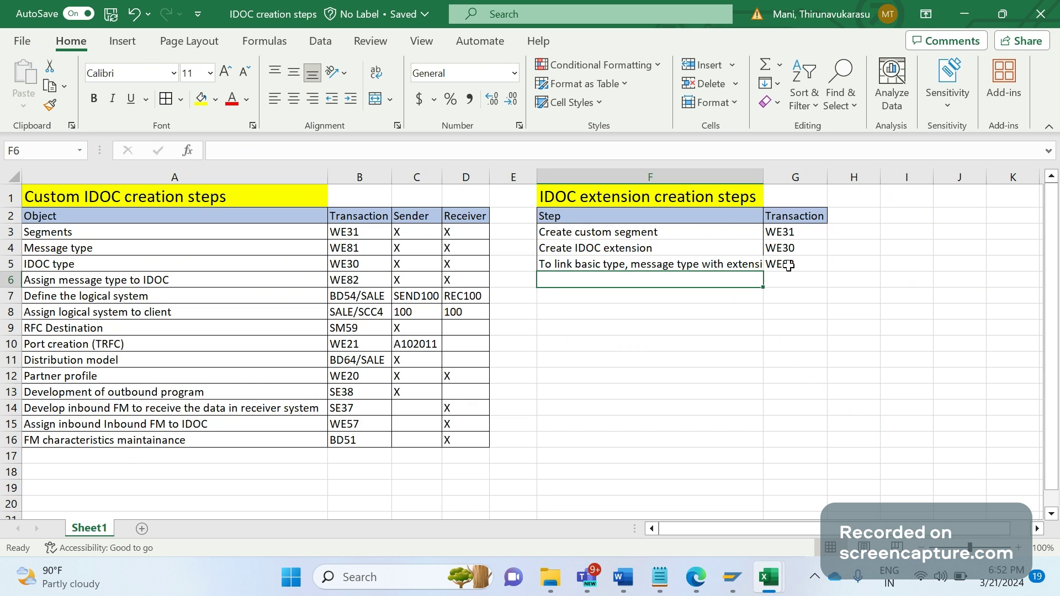
Enter "Add function module with combination of message type, basic type and extension" with transaction WE57 in row 6 of the extension steps table
text(Add)
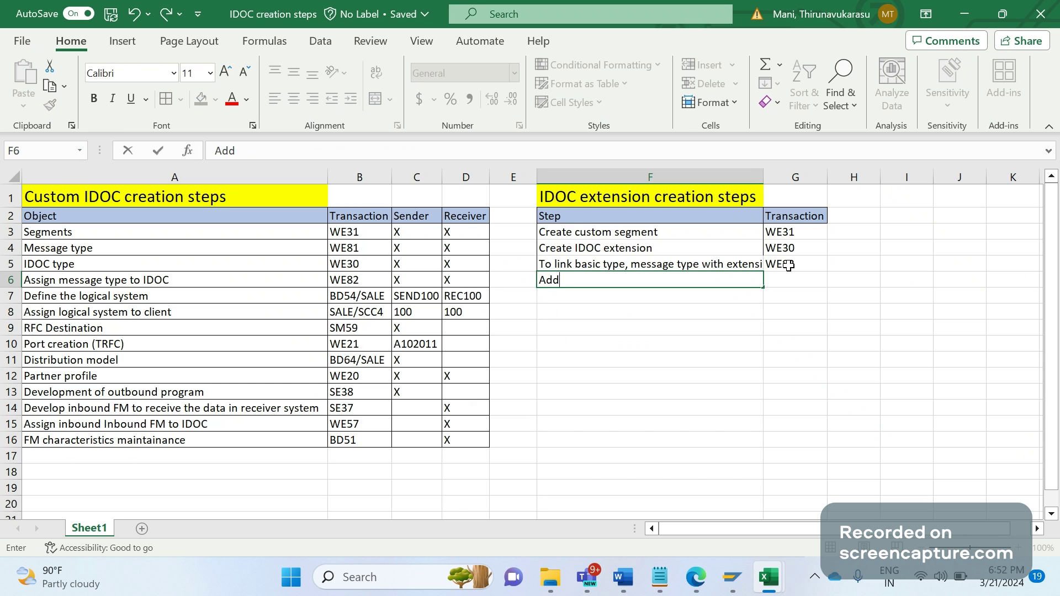
text( function)
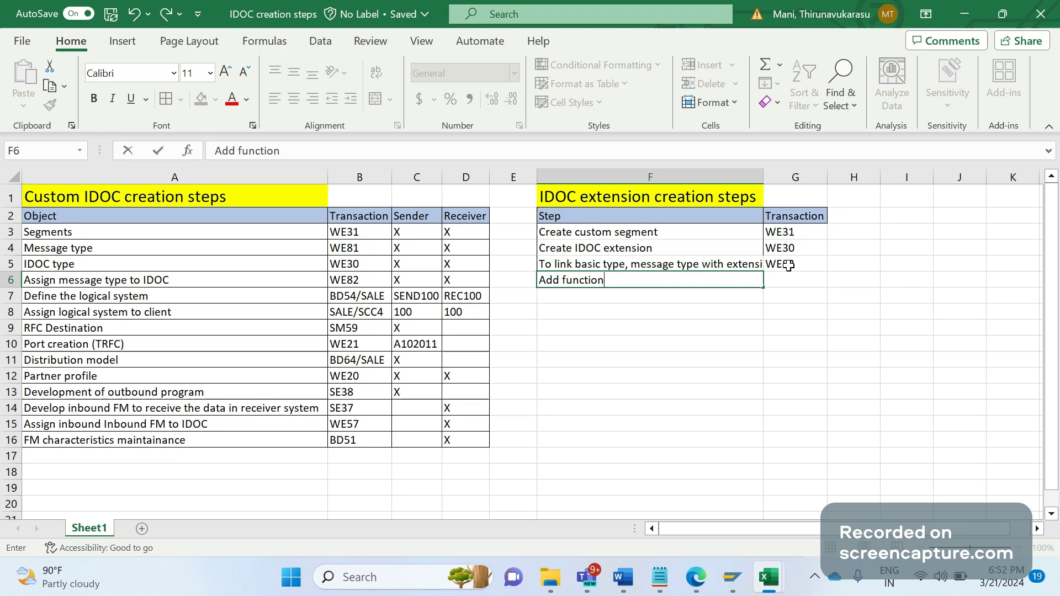
text( modiel)
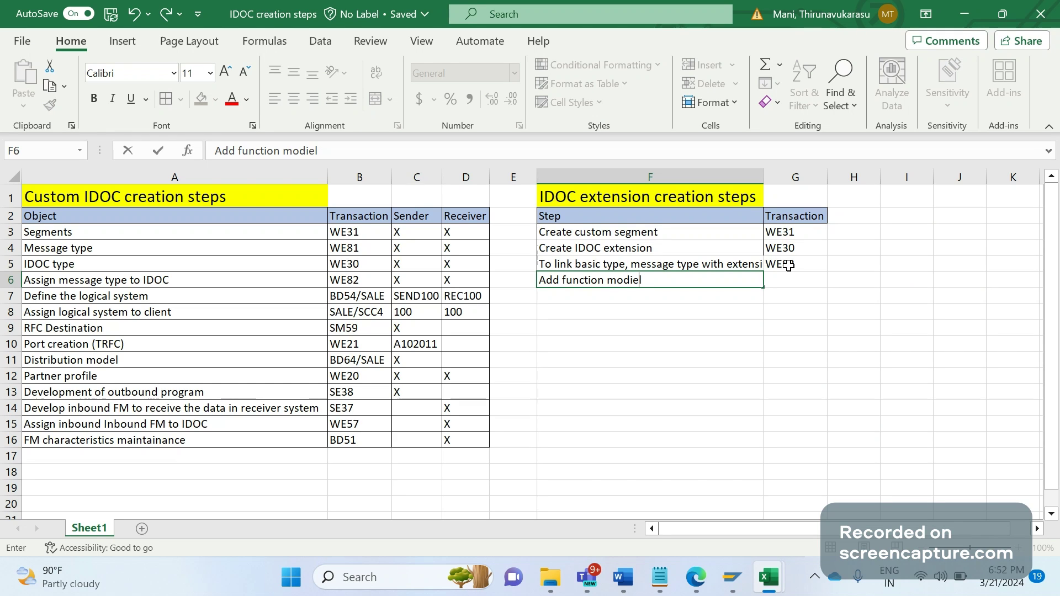
key(BackSpace)
key(BackSpace)
key(BackSpace)
text(ule with combin)
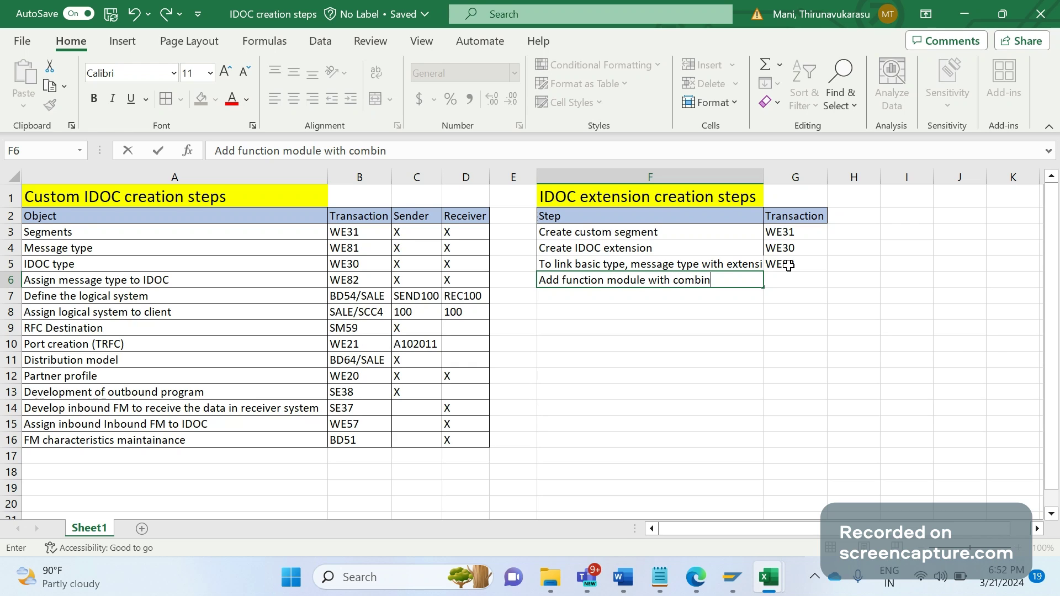
text(ation of mess)
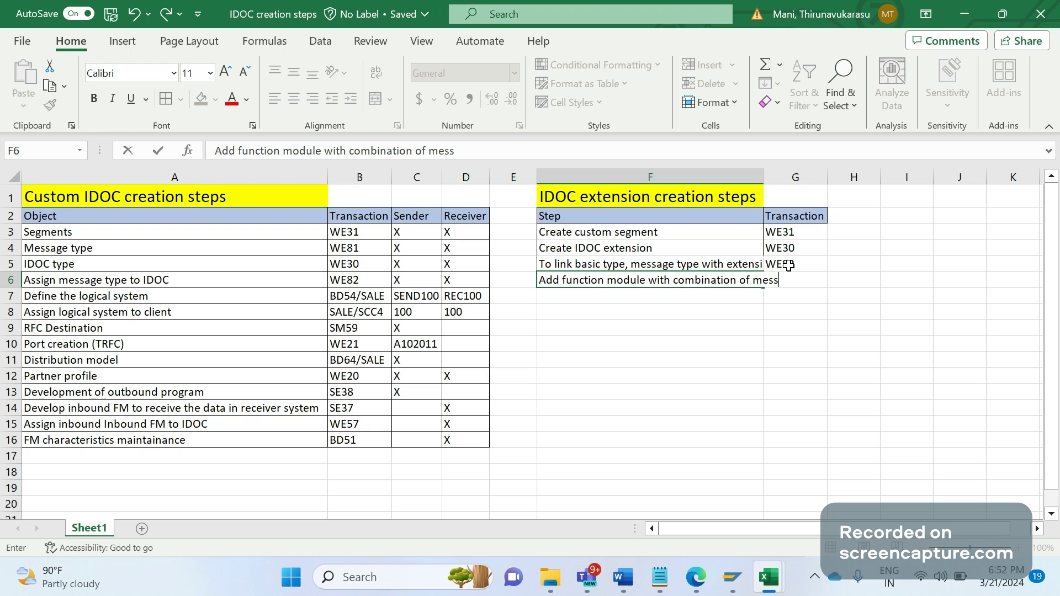
text(age type, IO)
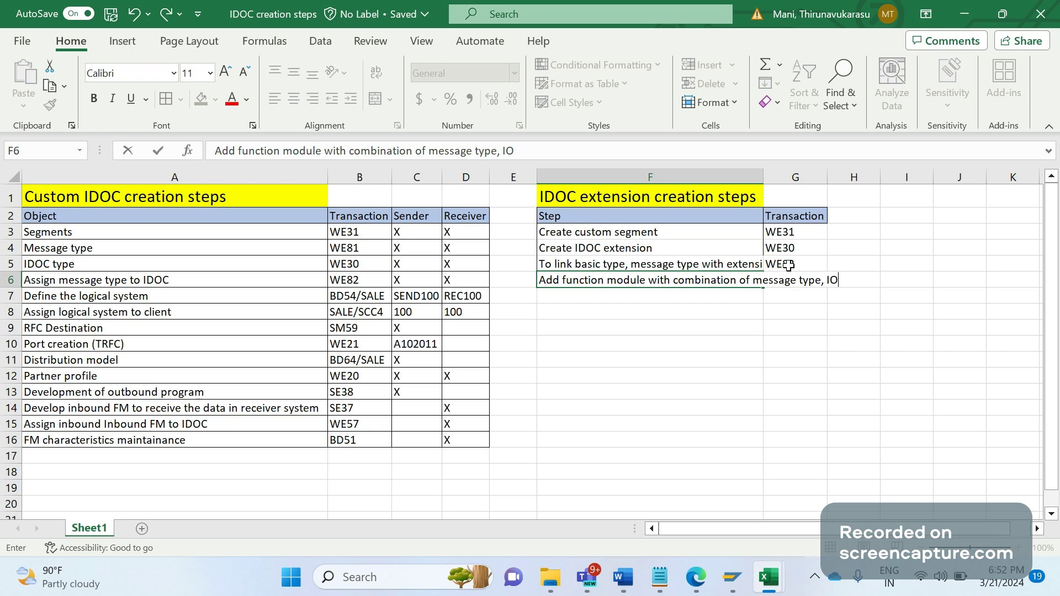
key(BackSpace)
key(BackSpace)
text(basic type)
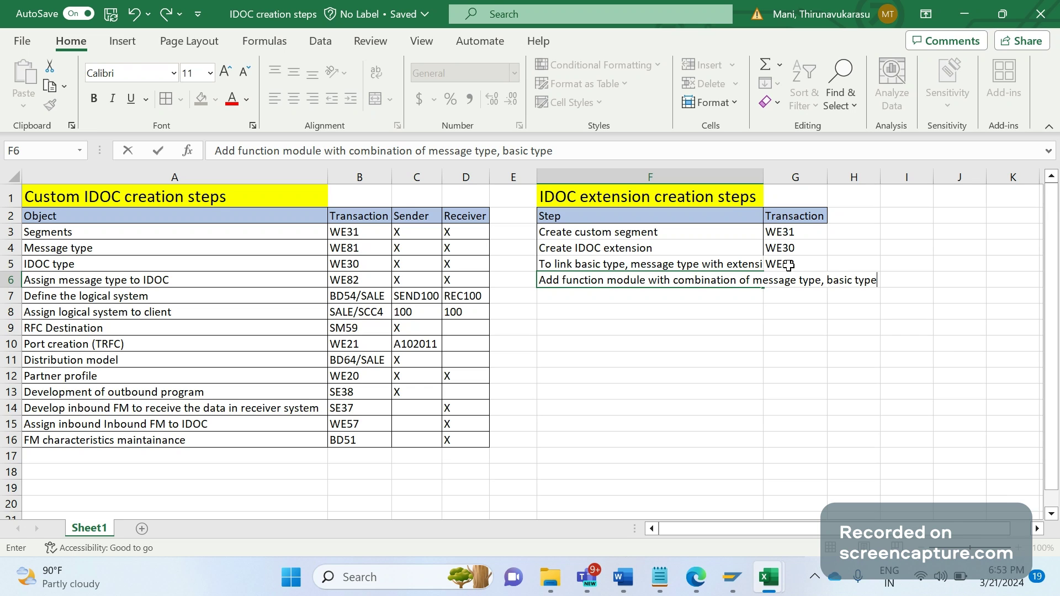
text( and extension)
key(Tab)
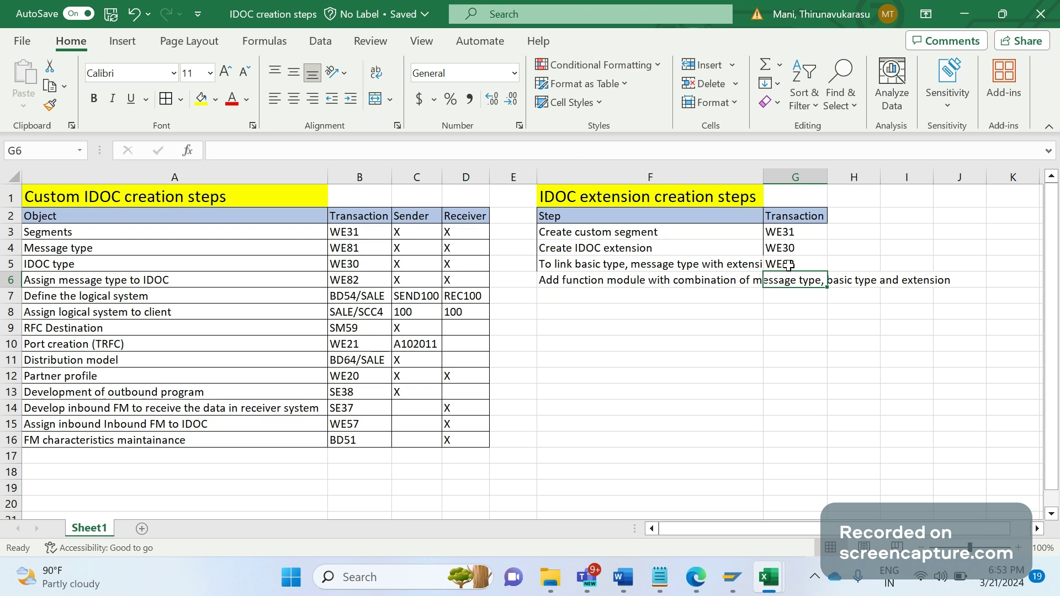
text(WE57)
key(Return)
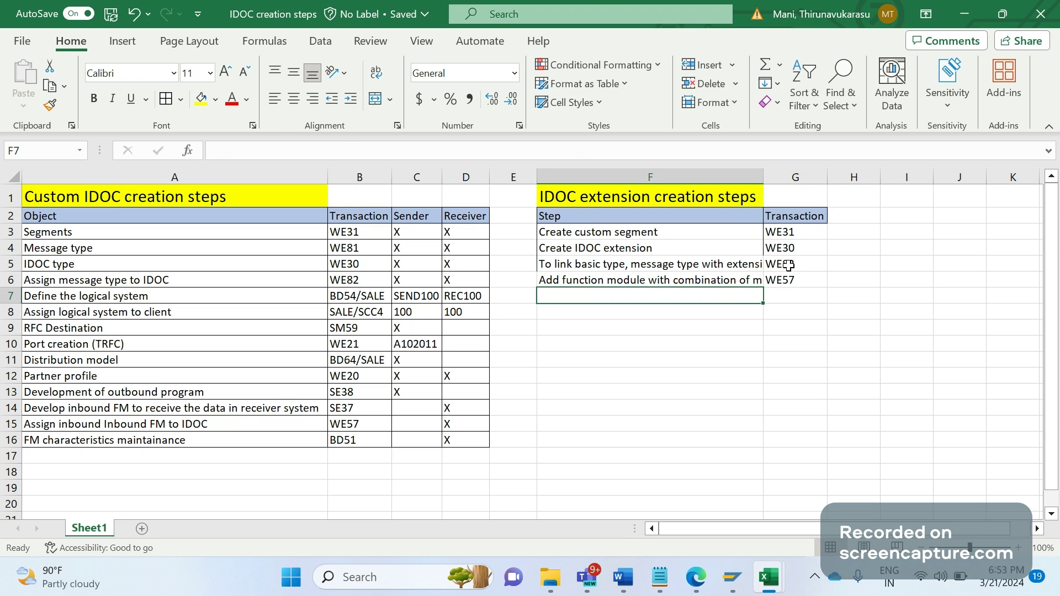
Enter "Create partner profile" with transaction WE20 in row 7 of the extension steps table
key(Right)
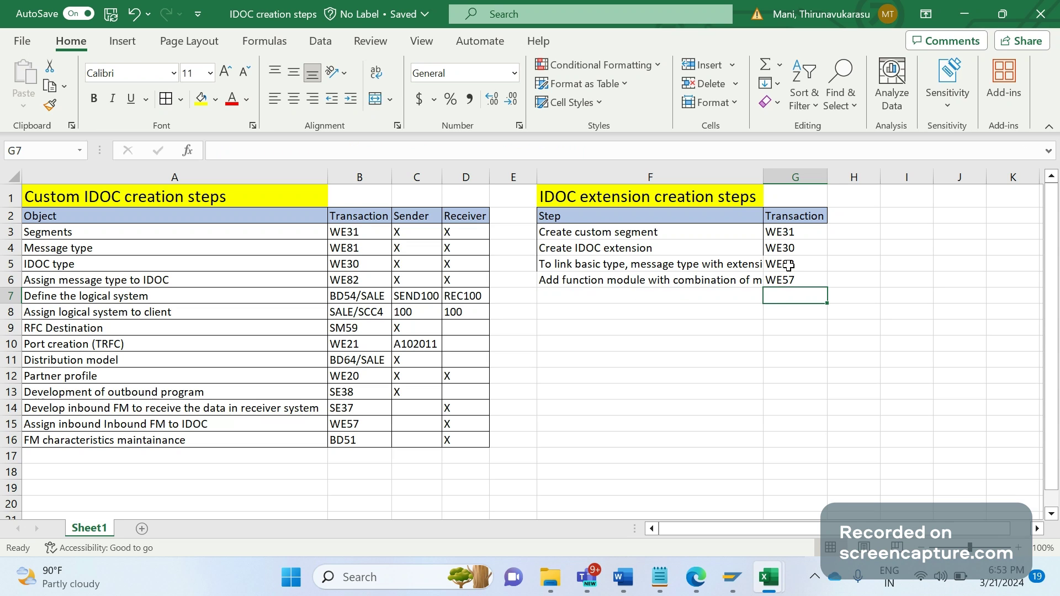
text(WE20)
key(Left)
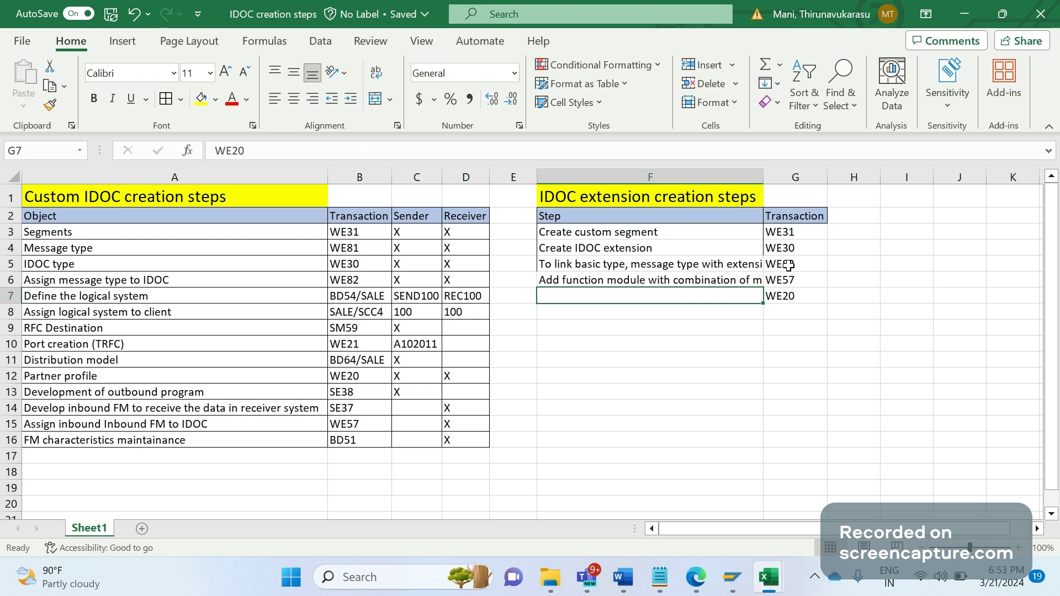
text(Crea)
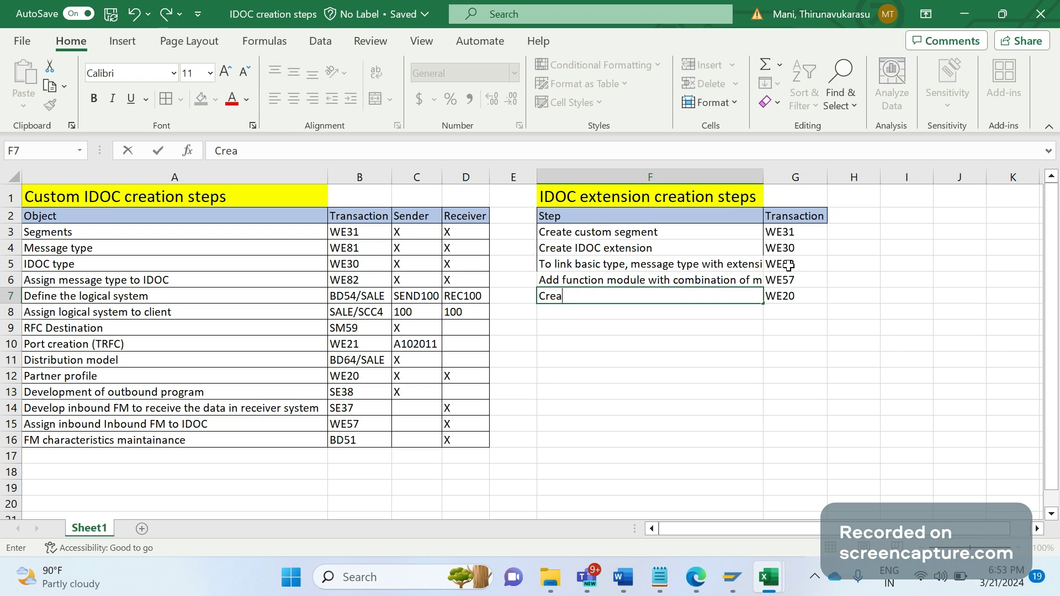
text(te partner profile)
key(Return)
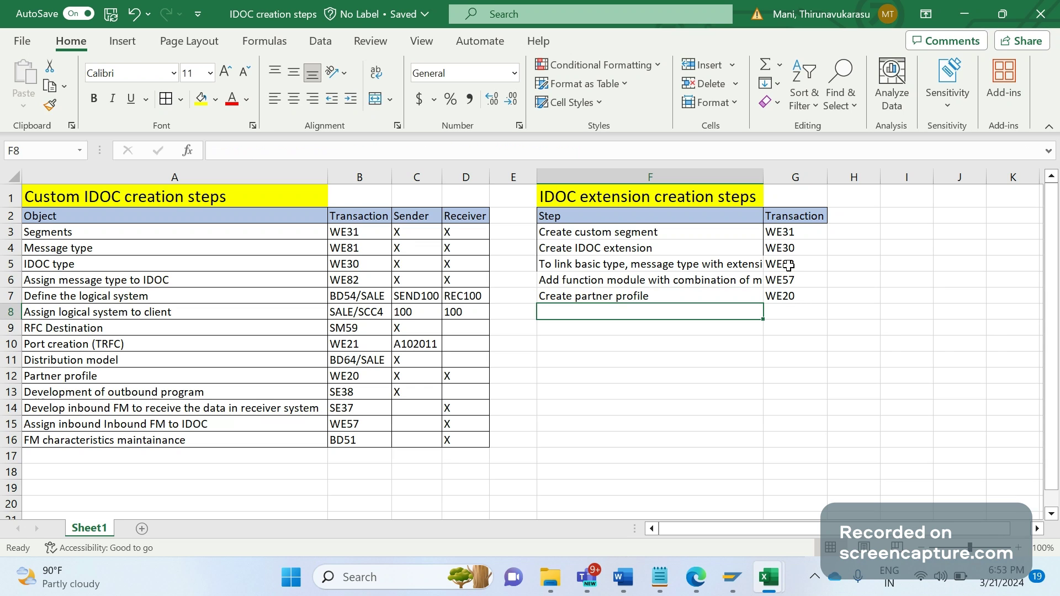
Apply borders to all cells of the extension steps table in F2:G7 and autofit column F to its text
click(668, 228)
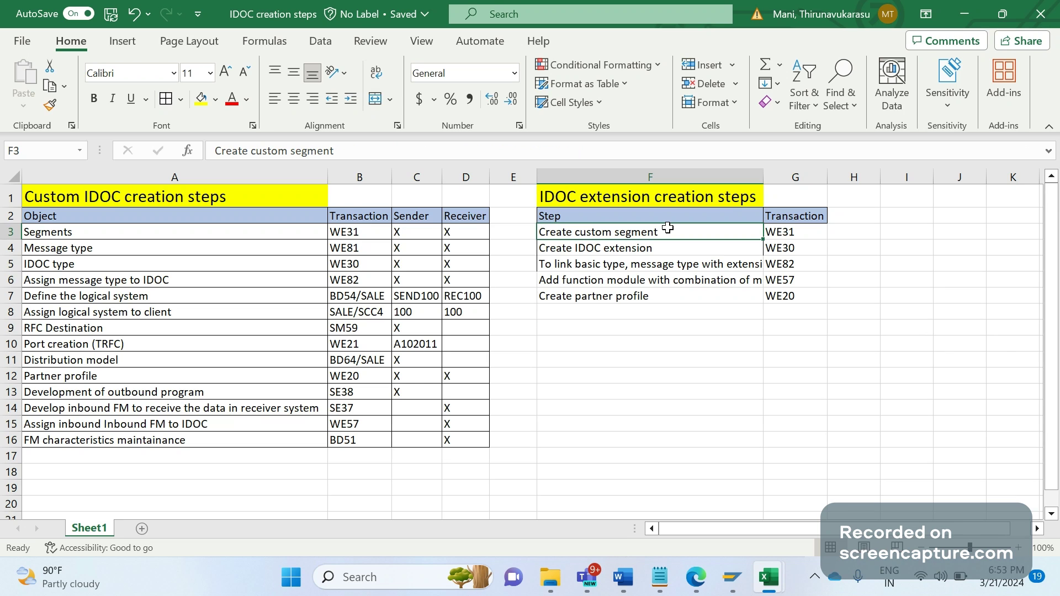
drag(668, 228, 690, 280)
click(686, 221)
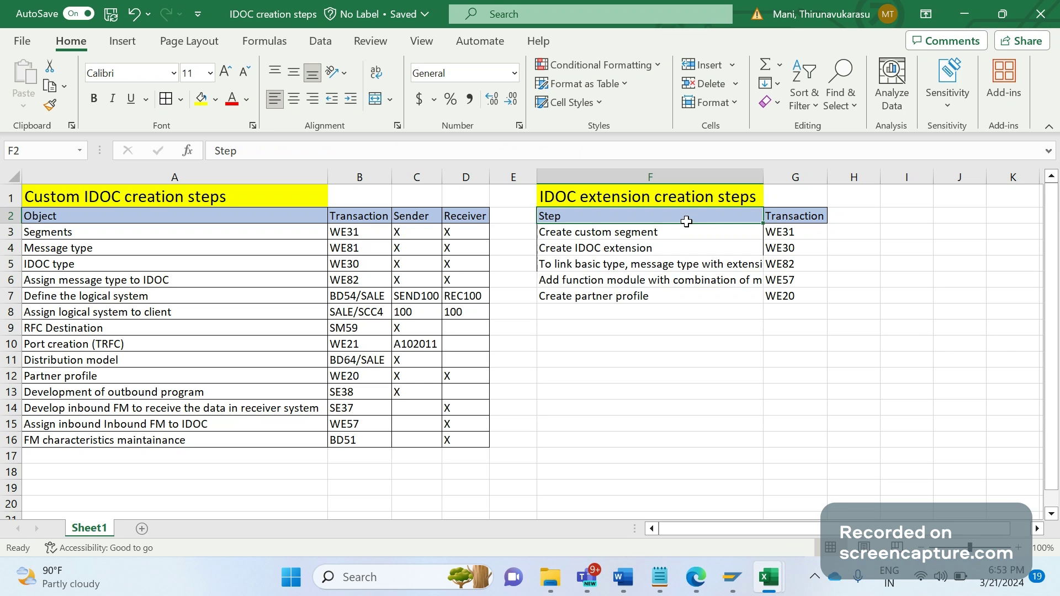
key(shift+Down)
key(shift+Down)
key(ctrl+shift+Down)
key(shift+Right)
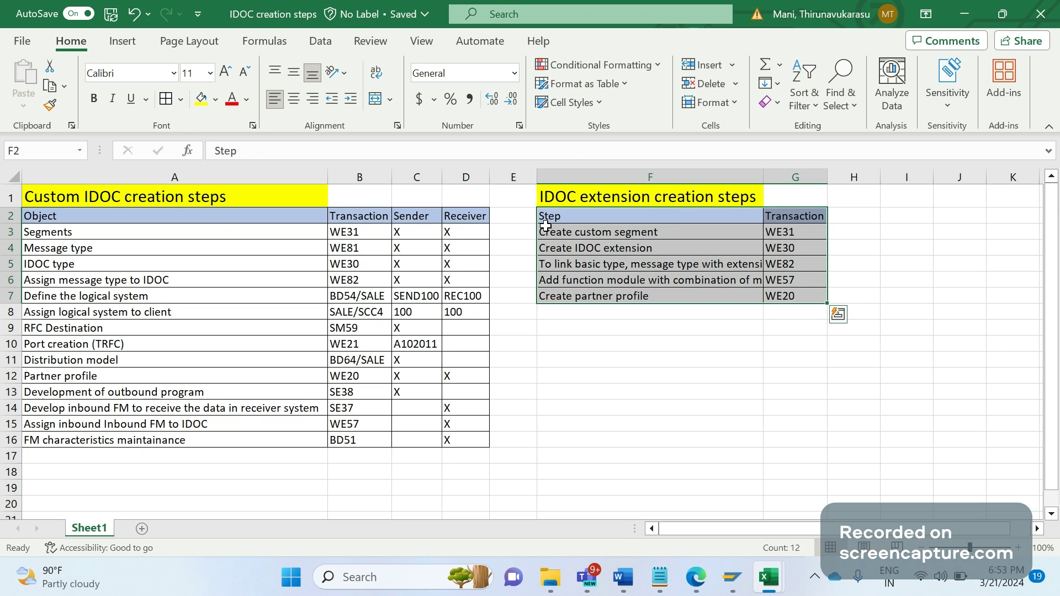
double_click(767, 179)
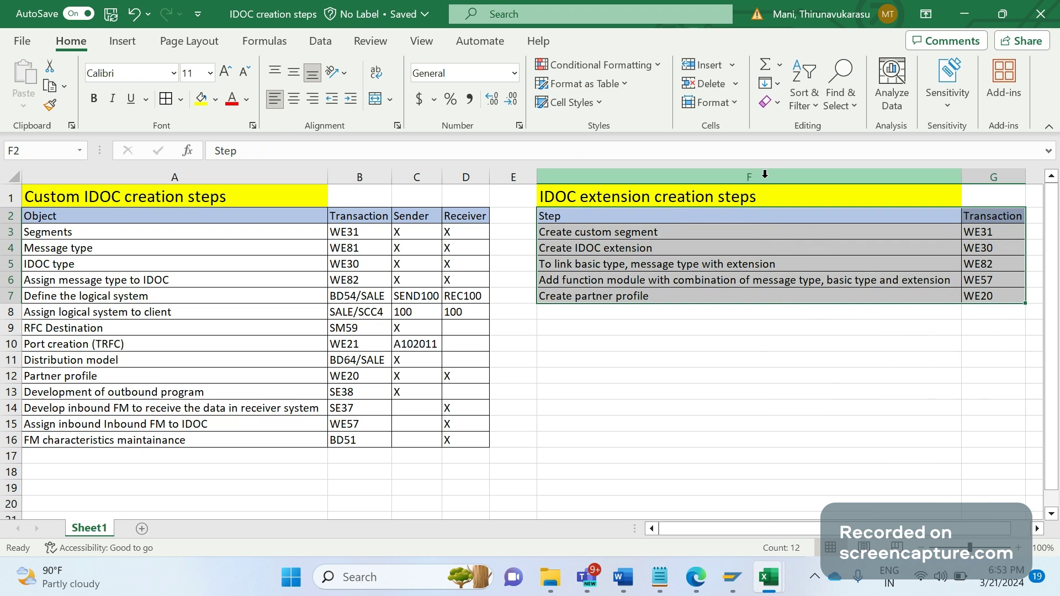
click(690, 376)
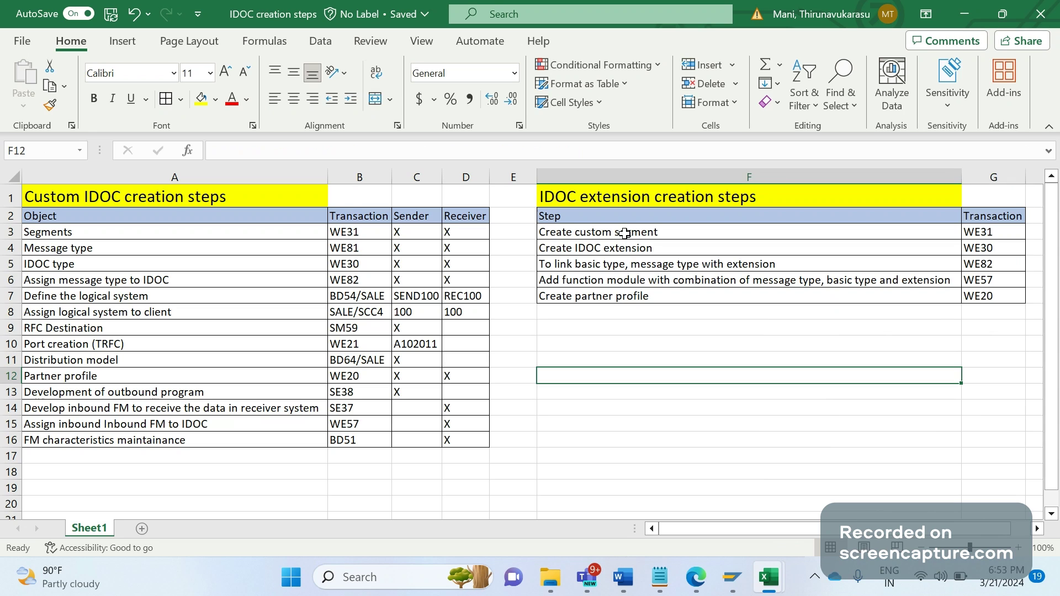
Switch to the SAP IDoc display and open transaction WE31 in a new session
click(624, 234)
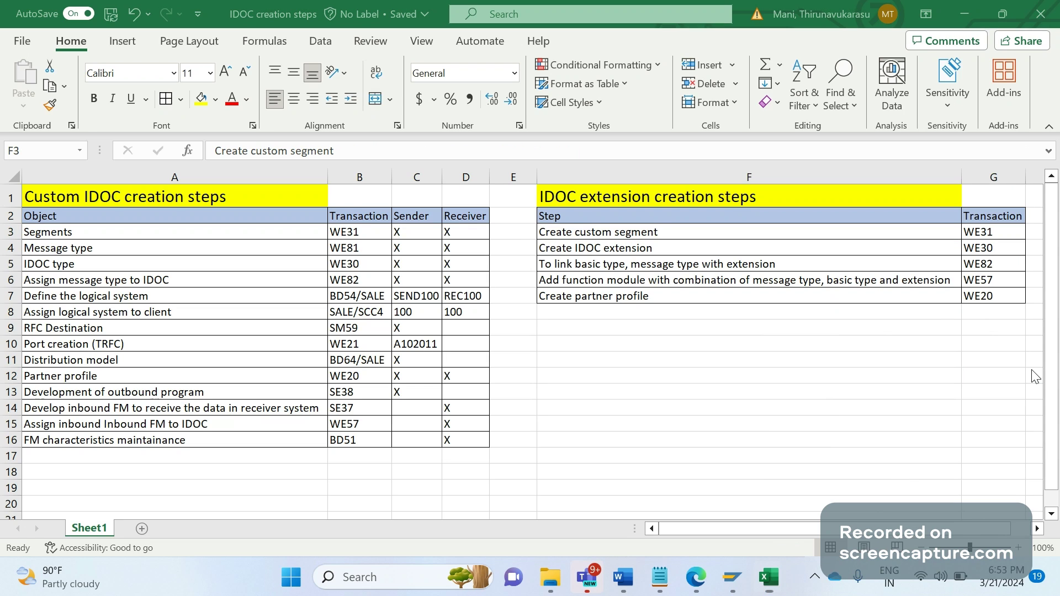
mouse_move(732, 577)
click(743, 519)
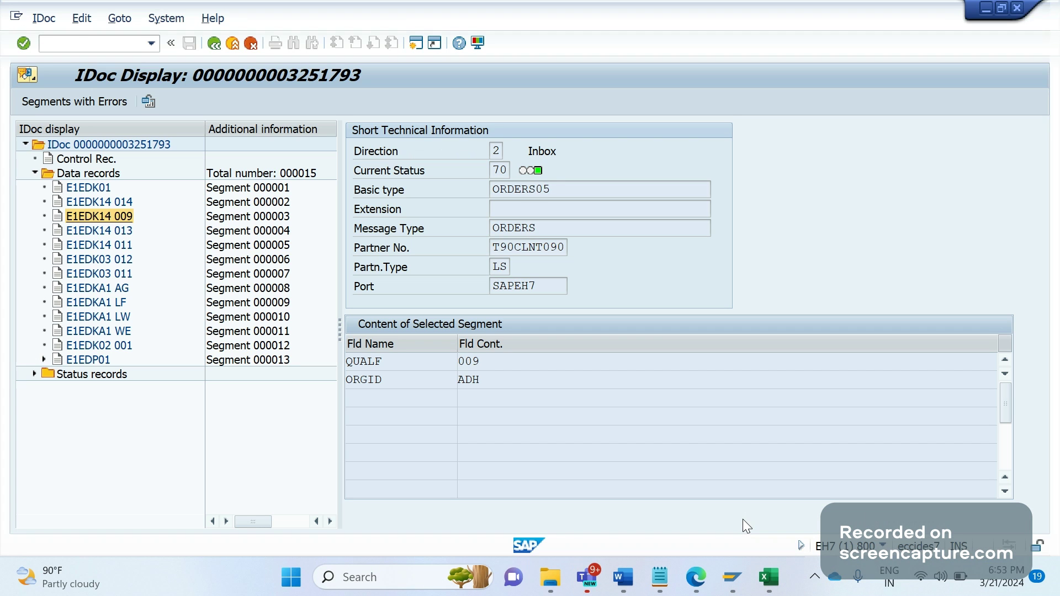
click(80, 45)
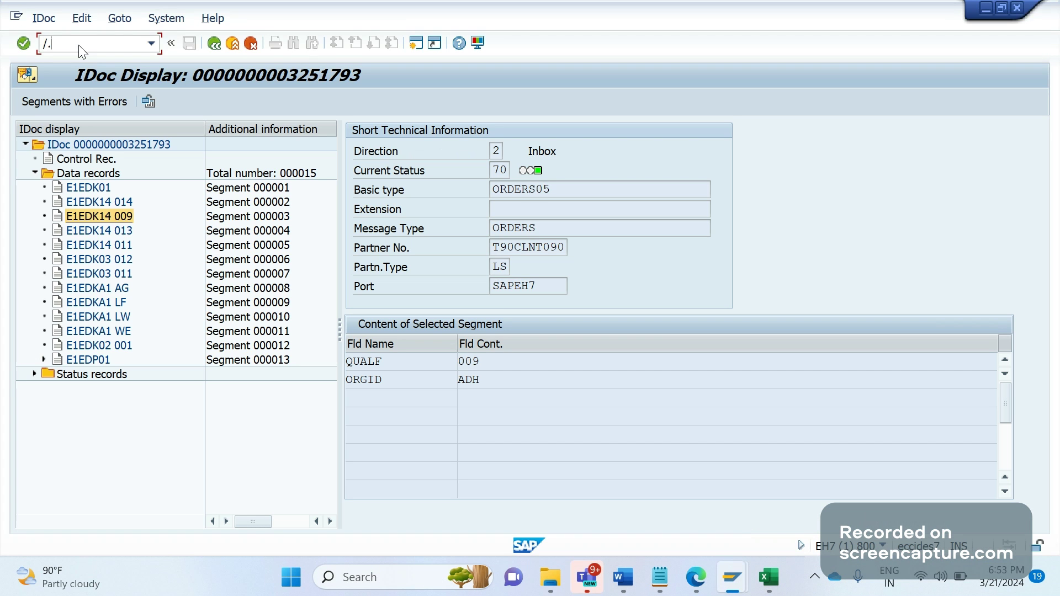
text(/owe31)
key(Return)
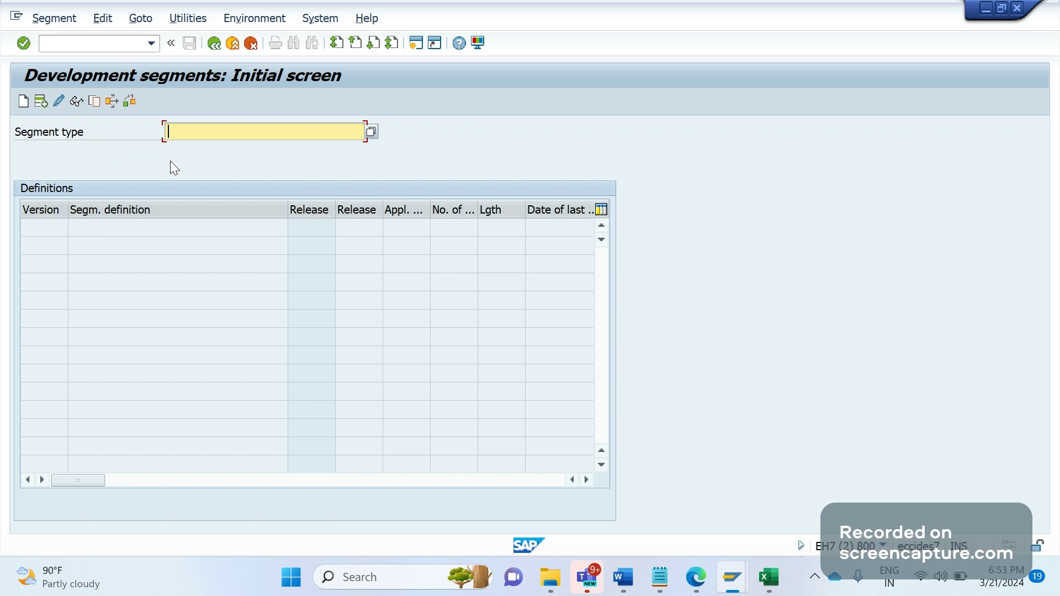
Create a new development segment with the segment type ZSDS_CUSTOMER1
text(Z)
key(Down)
key(Return)
text(1)
key(shift+Home)
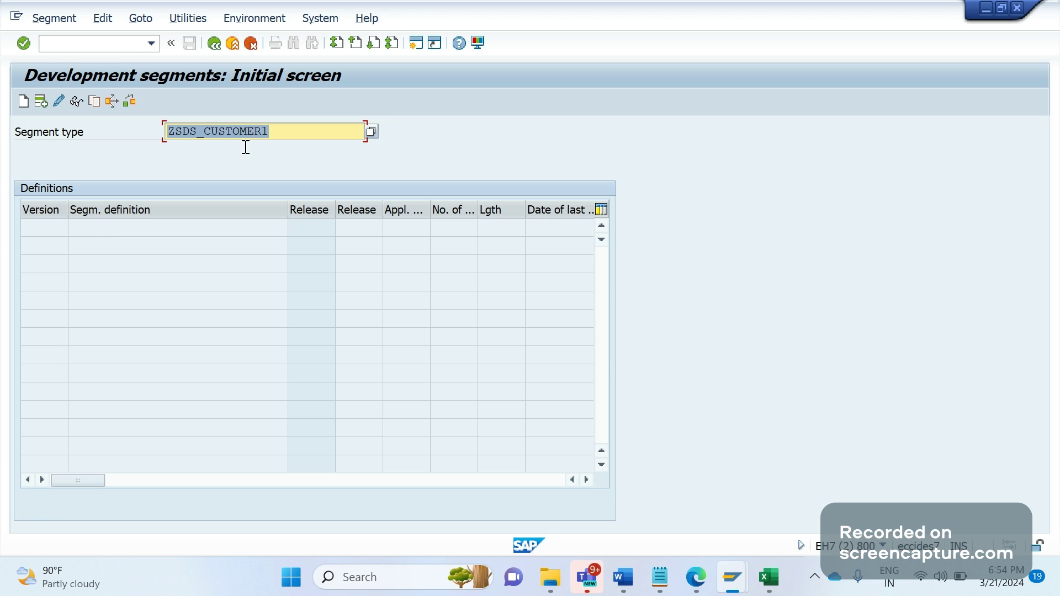
click(24, 102)
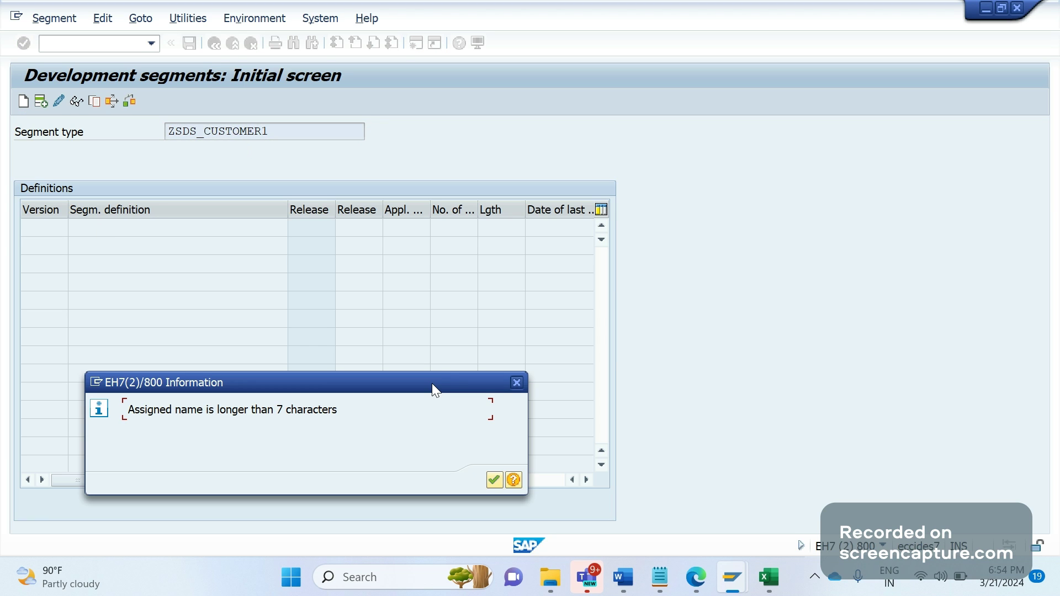
click(496, 485)
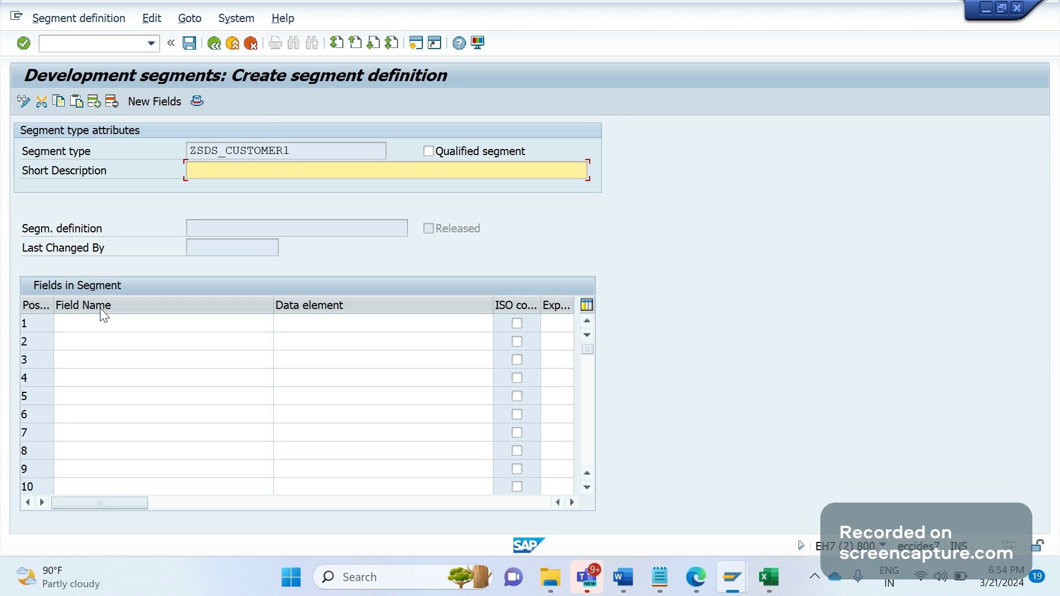
Add the field CUST_QUANTITY with data element CHAR10 at position 1 of the segment
click(97, 321)
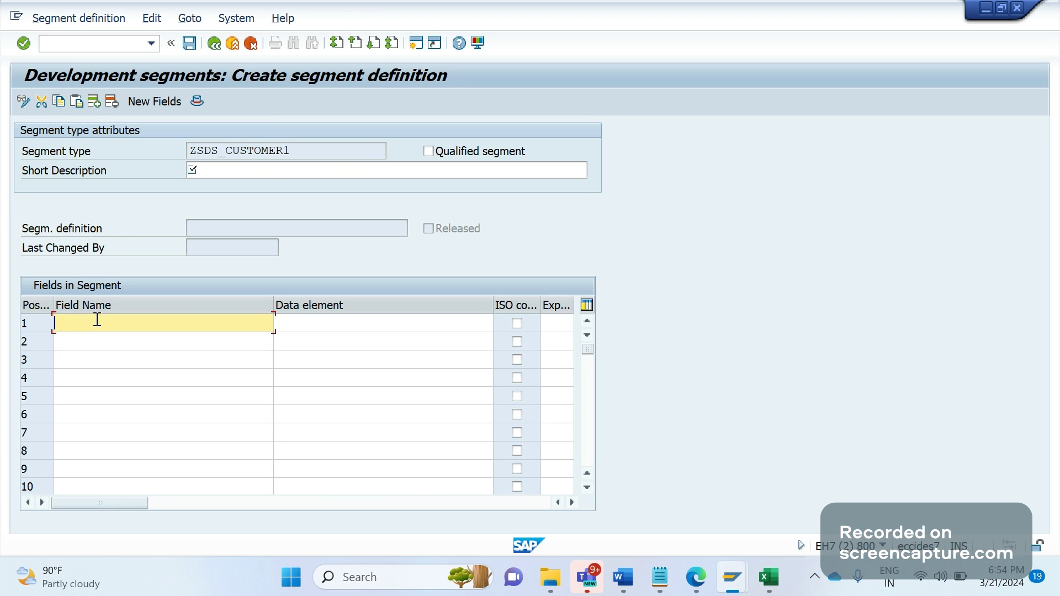
text(CUST)
text(_C)
text(UANTITY)
key(Tab)
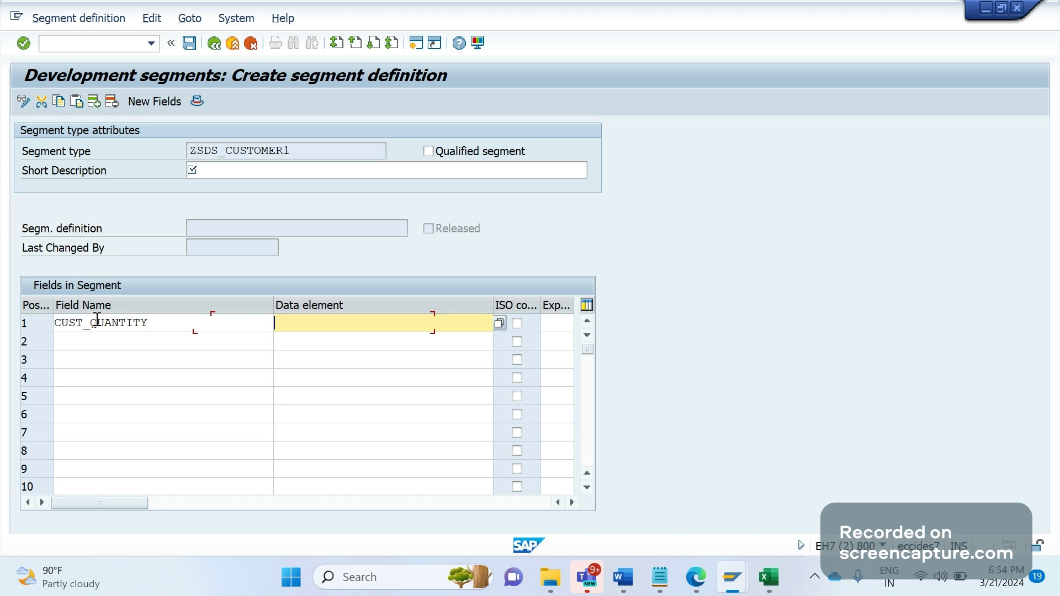
text(CHAR)
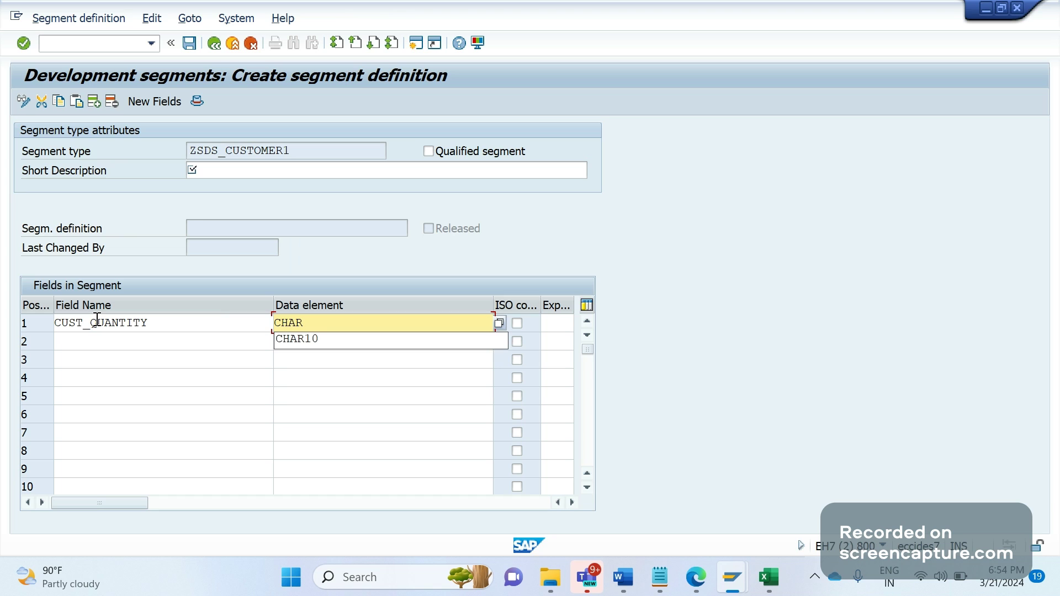
text(10)
key(Return)
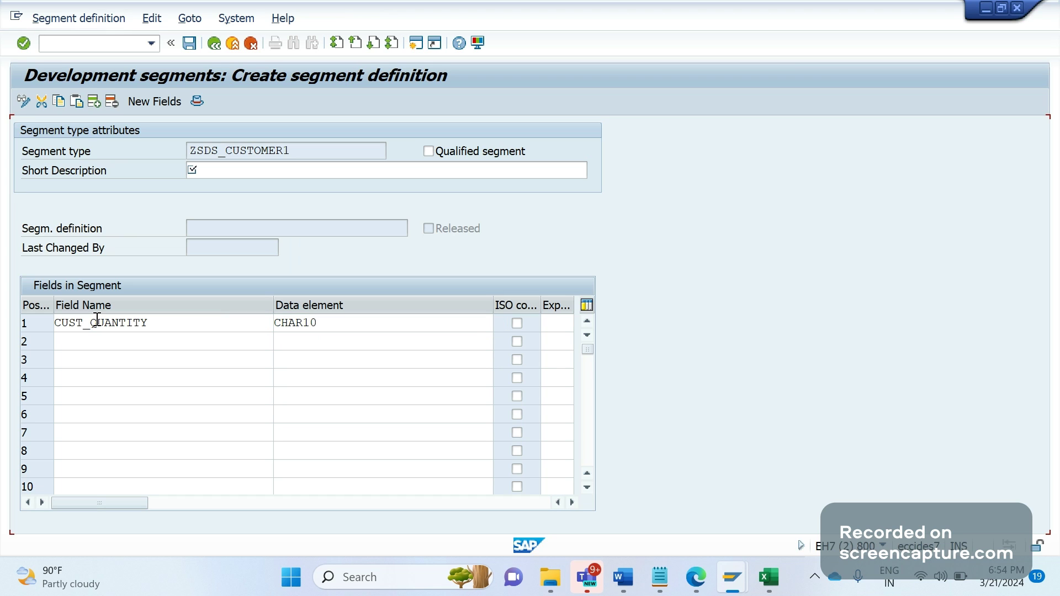
Set the segment's short description to ZSDS_CUSTOMER1 and save the segment definition as a local object
double_click(311, 153)
key(ctrl+c)
click(248, 171)
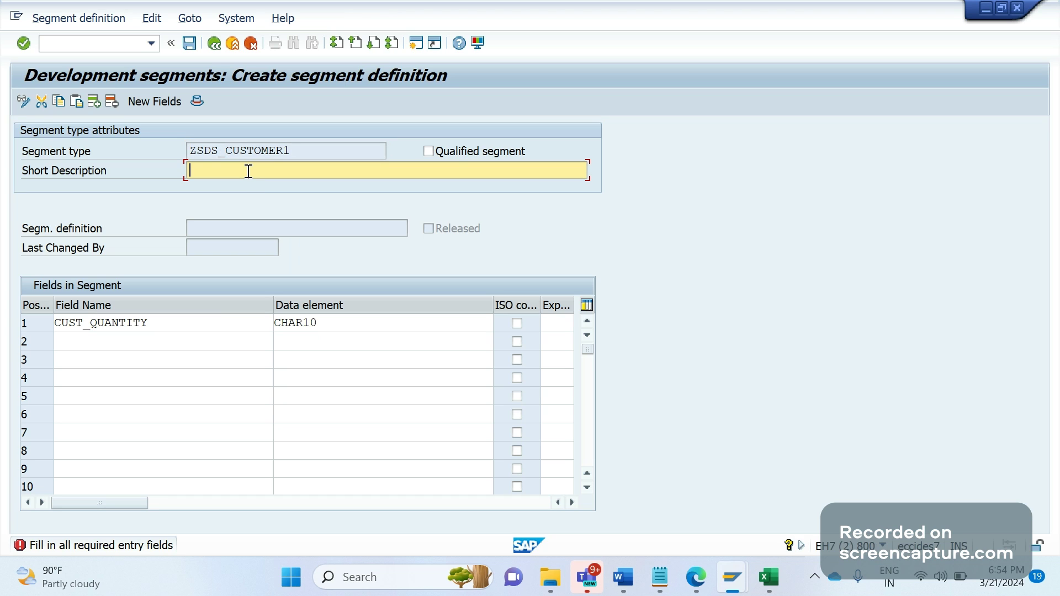
key(ctrl+v)
key(ctrl+s)
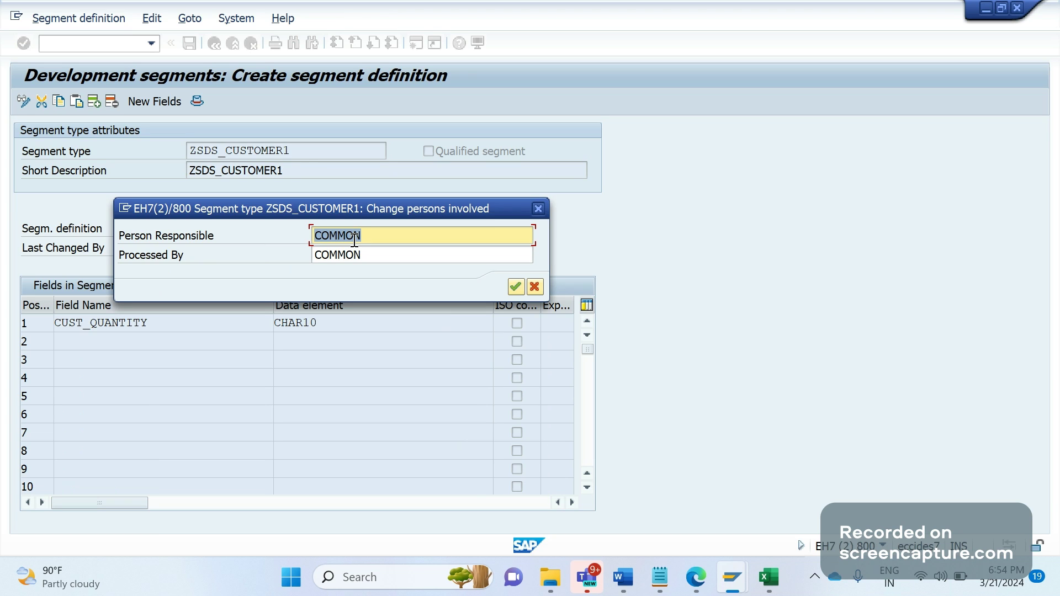
click(515, 287)
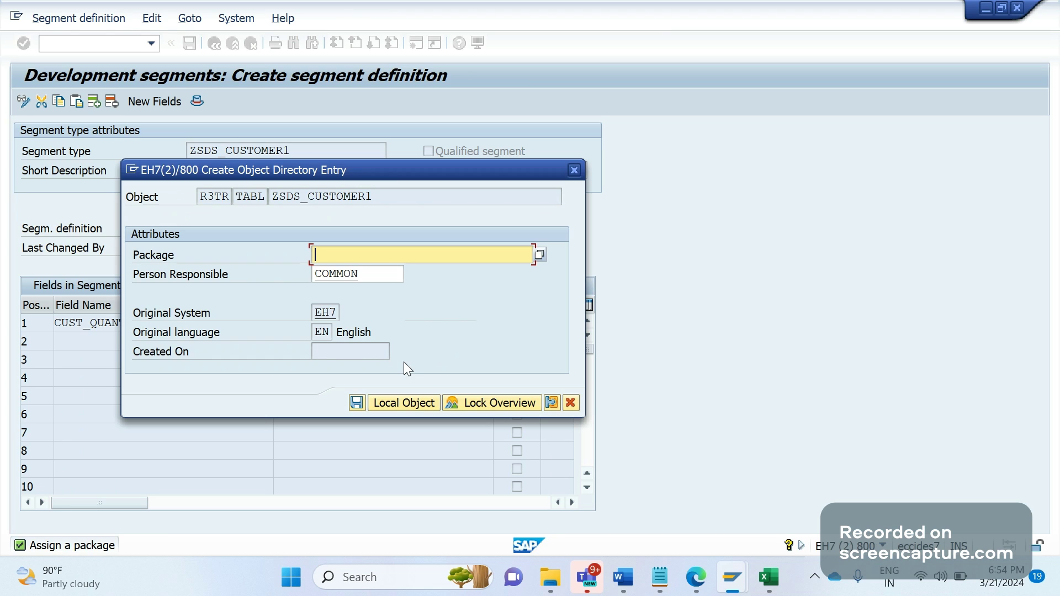
click(400, 405)
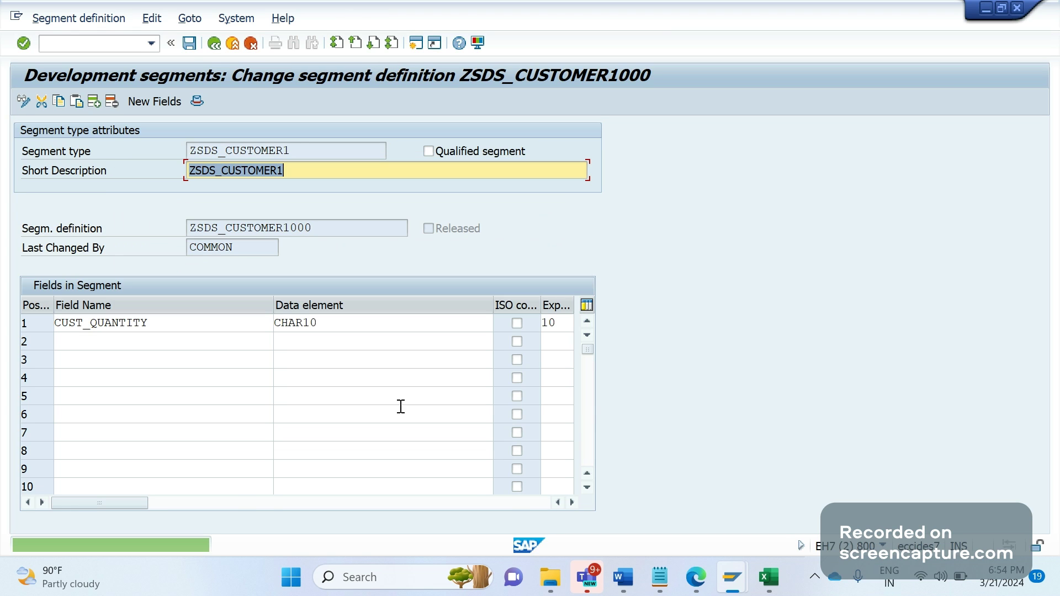
click(190, 45)
Copy the segment name ZSDS_CUSTOMER1 into cell H3 of the IDOC creation steps workbook in Excel and fit column H to its content
key(ctrl+c)
drag(291, 151, 162, 161)
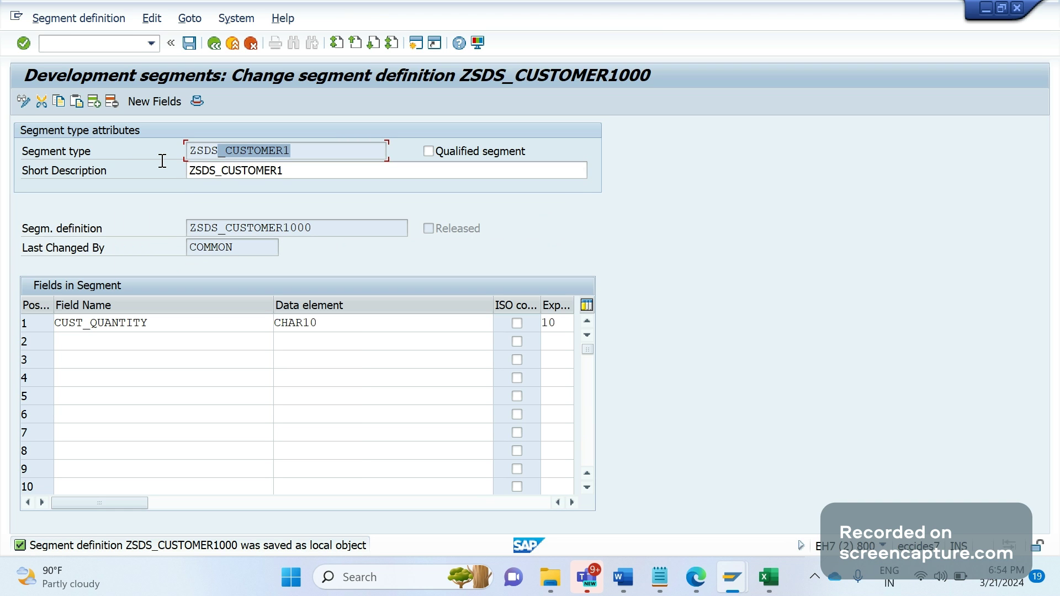
key(super+Tab)
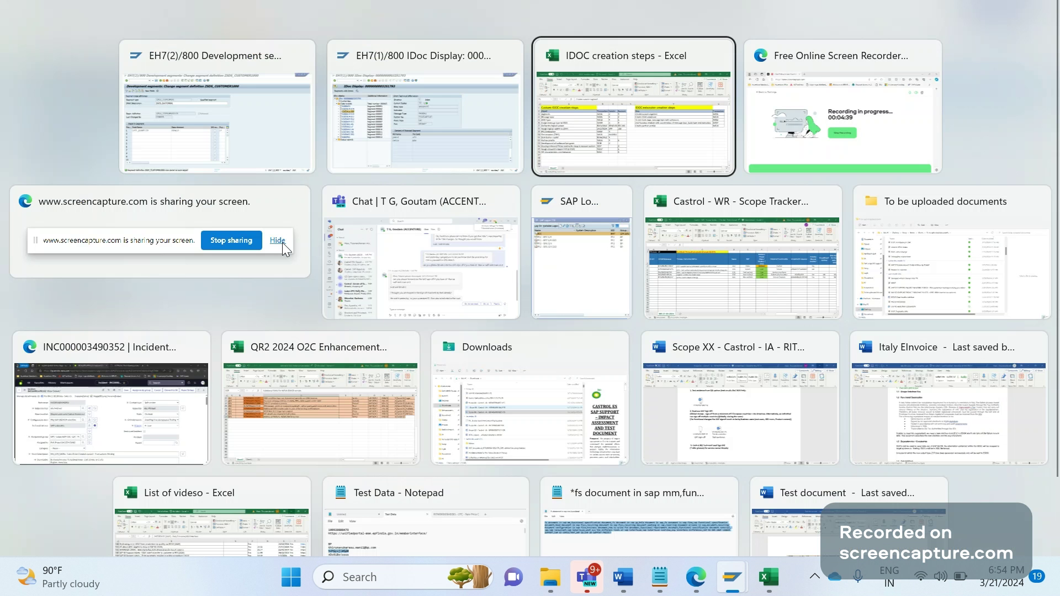
click(700, 129)
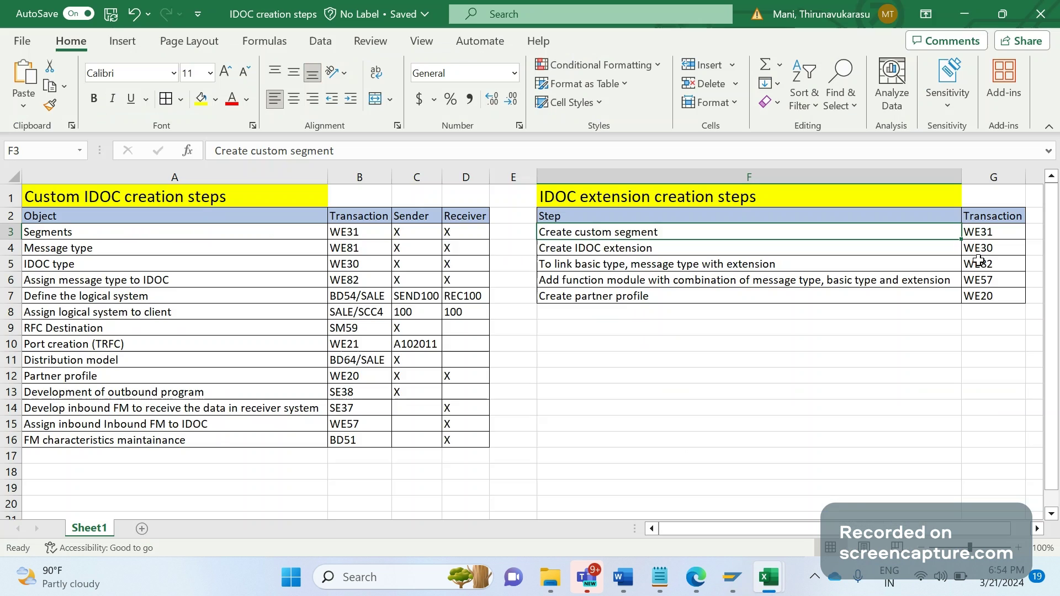
key(Right)
key(Right)
scroll(910, 271, right, 1)
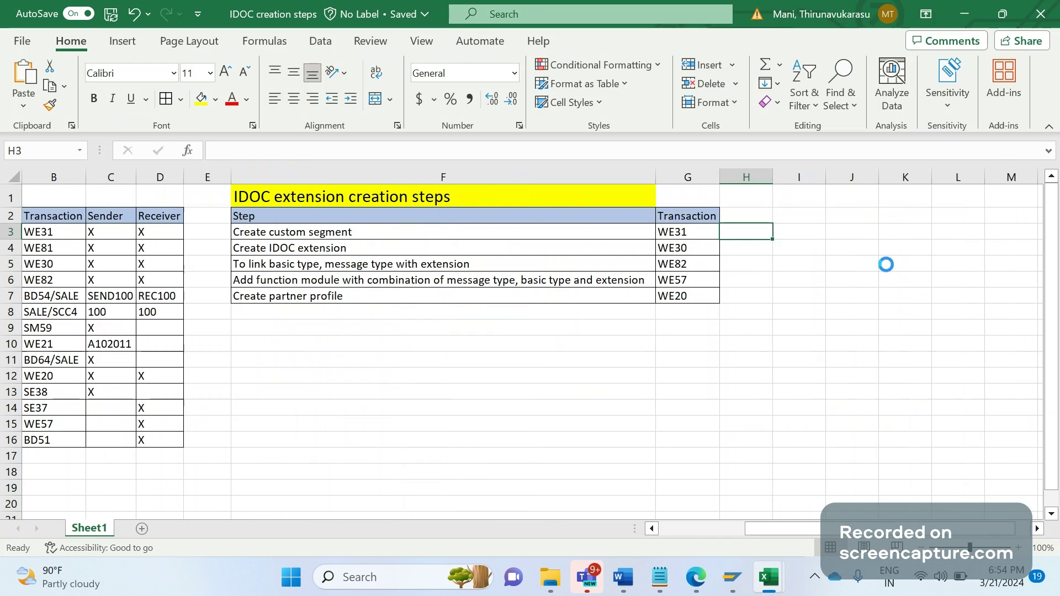
key(ctrl+v)
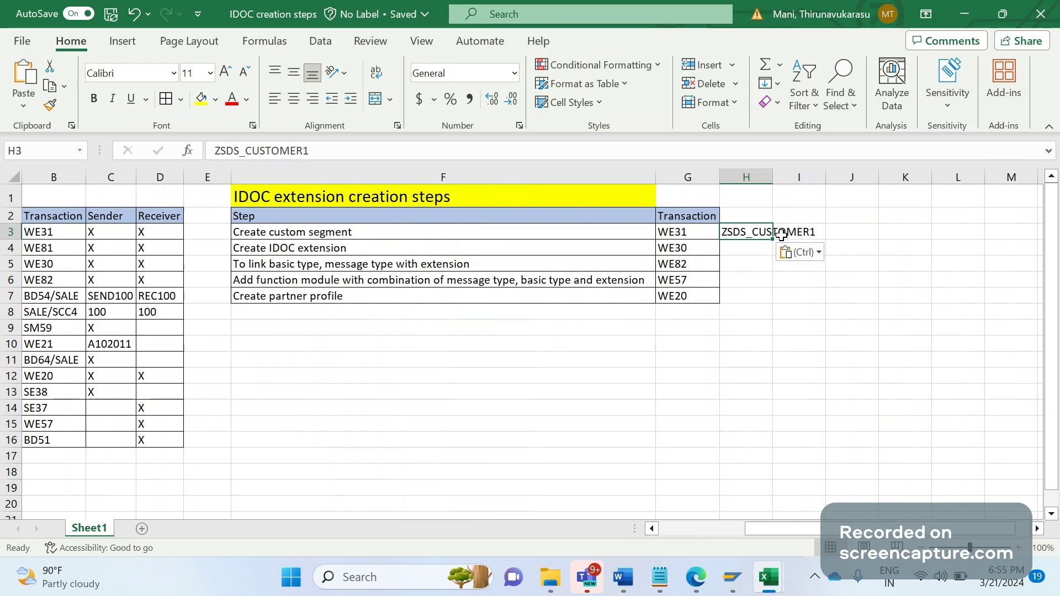
click(769, 177)
double_click(769, 177)
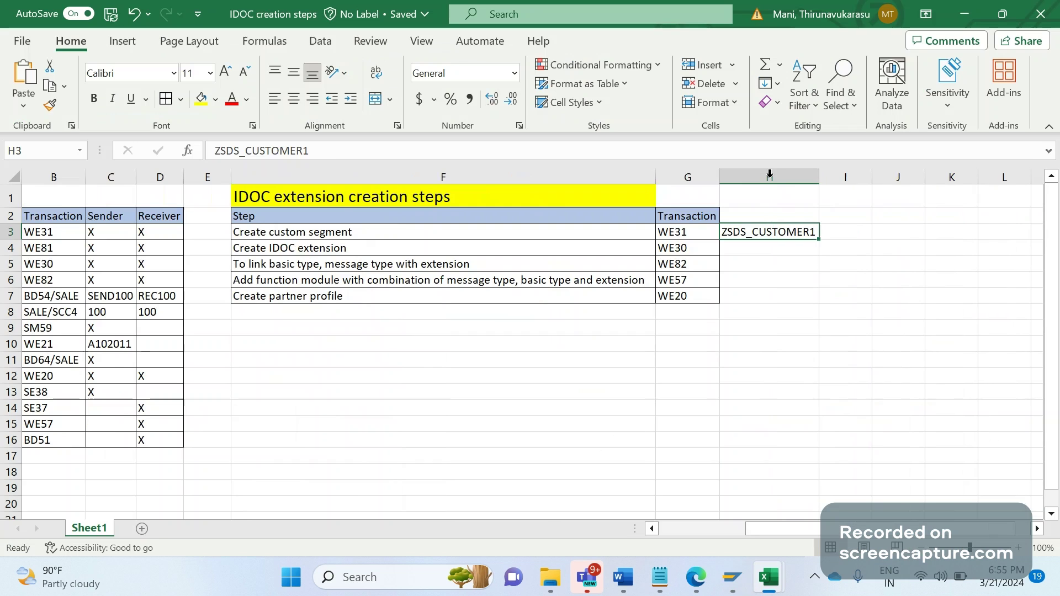
Switch back to the SAP segment definition session and open transaction WE30 in it
key(Down)
key(Down)
key(Down)
click(418, 245)
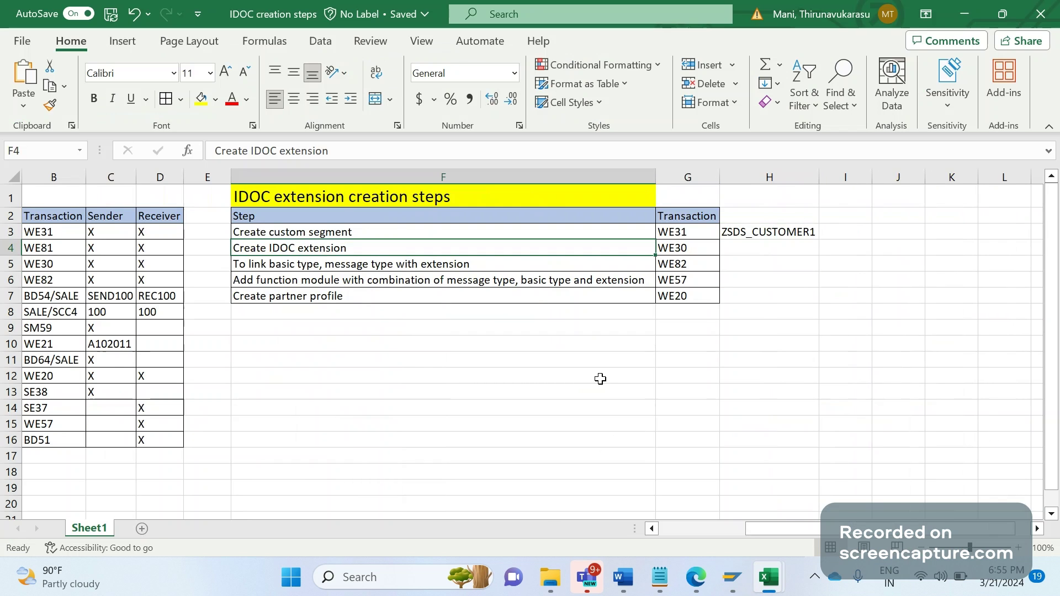
key(alt+Tab)
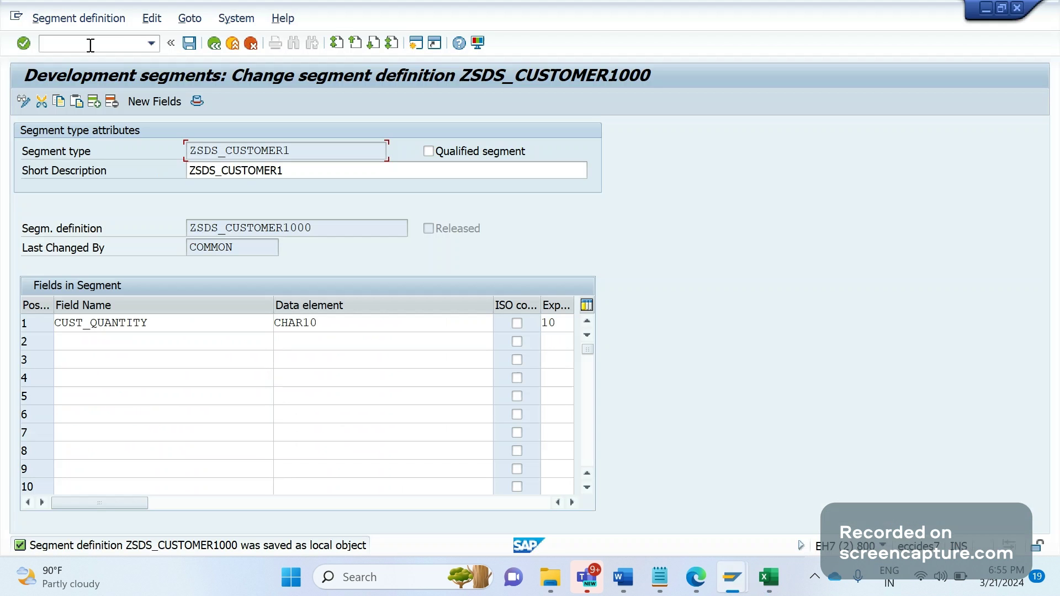
click(90, 45)
text(/MNW)
key(BackSpace)
key(BackSpace)
key(BackSpace)
text(NWE30)
key(Return)
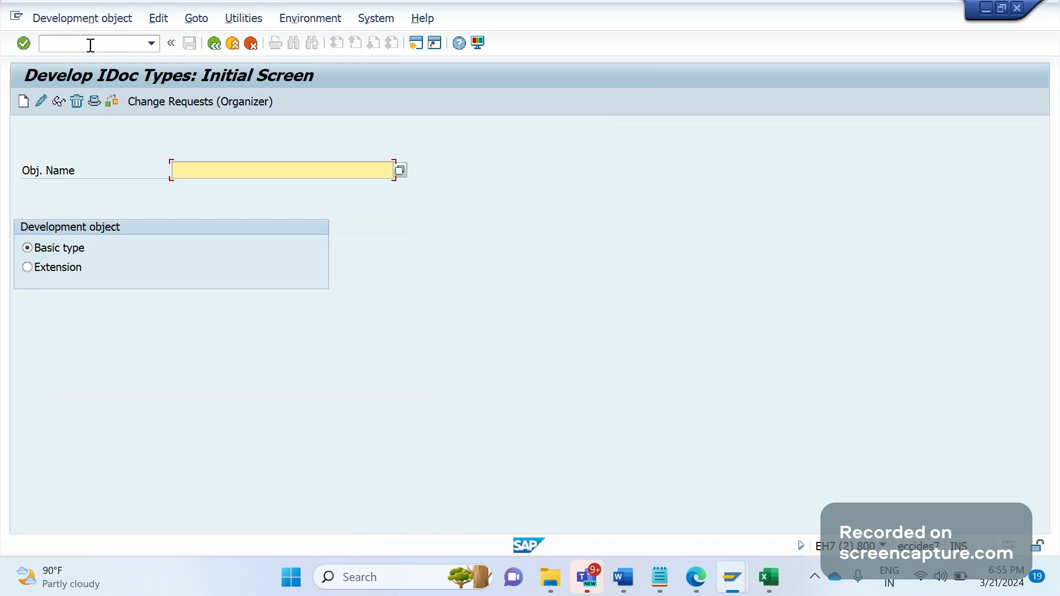
Start creating an Extension object named ZSDS_CUSTOMER1, copying the name from cell H3 of the Excel workbook, and accept the name-length message
click(46, 271)
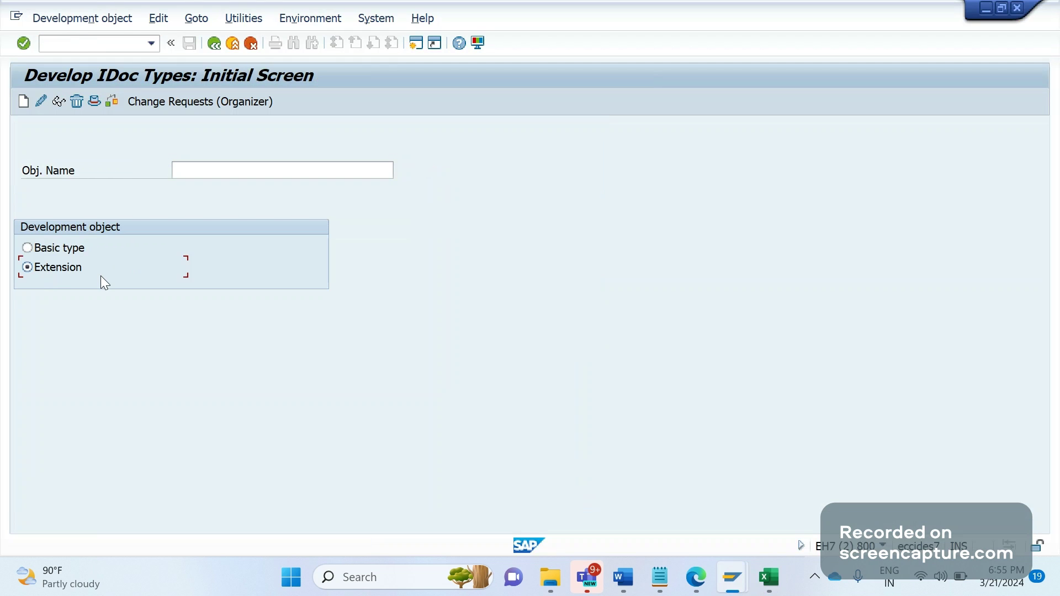
click(219, 173)
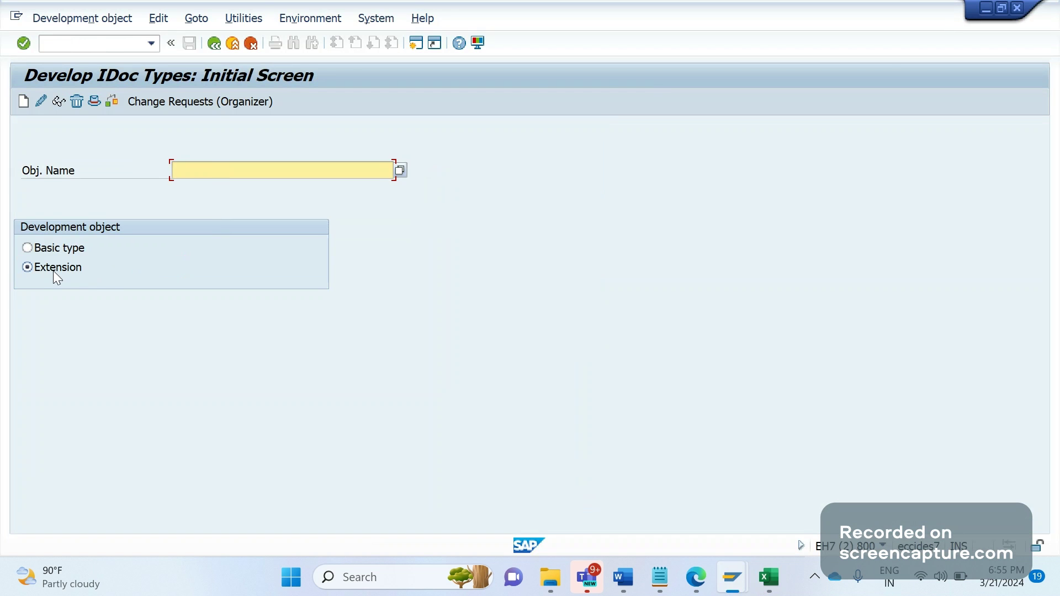
key(alt+Tab)
click(743, 232)
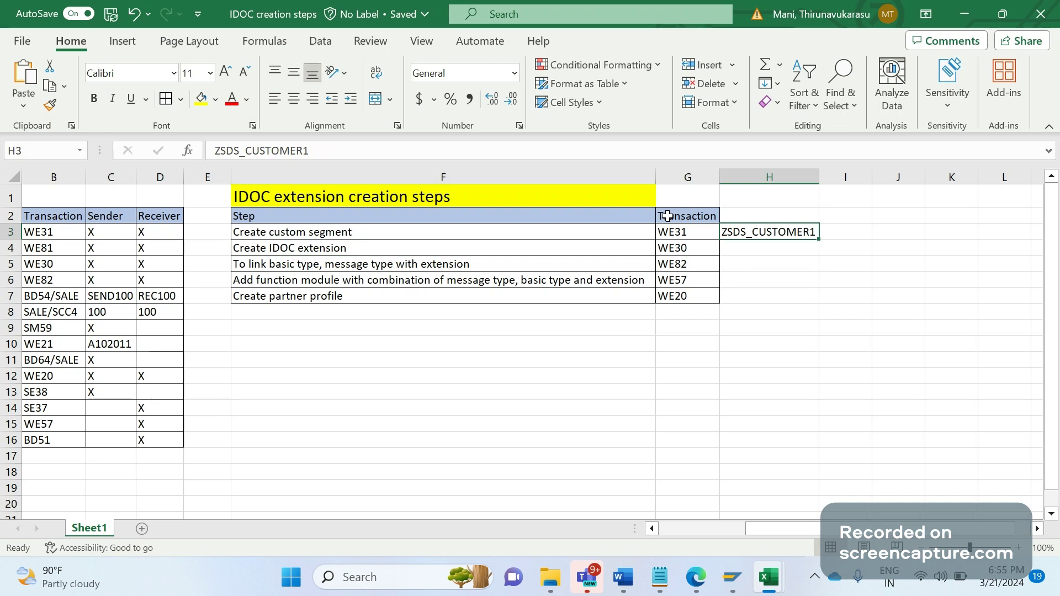
drag(310, 150, 184, 151)
key(ctrl+c)
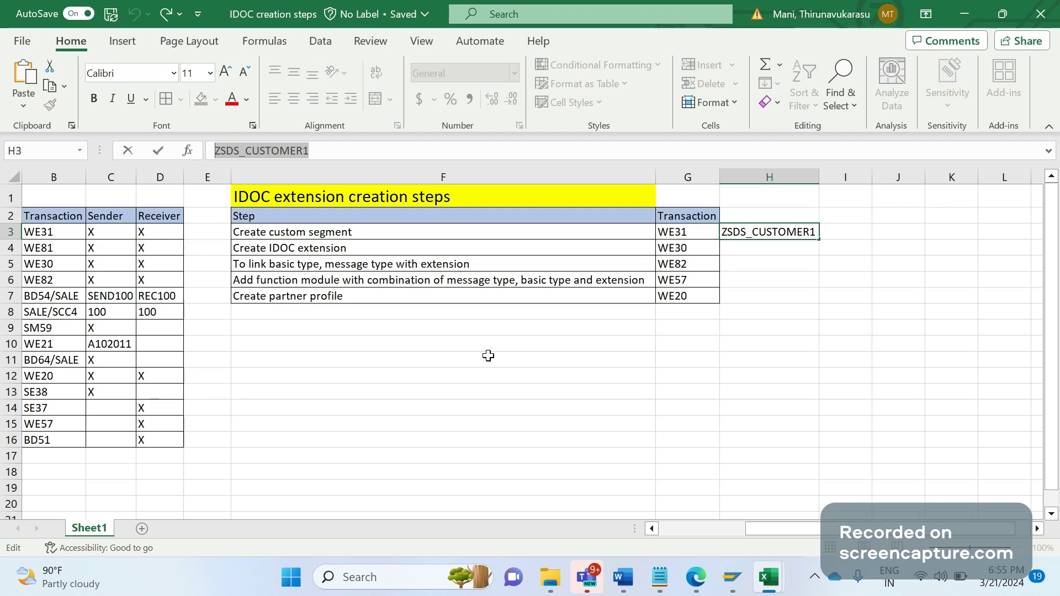
key(alt+Tab)
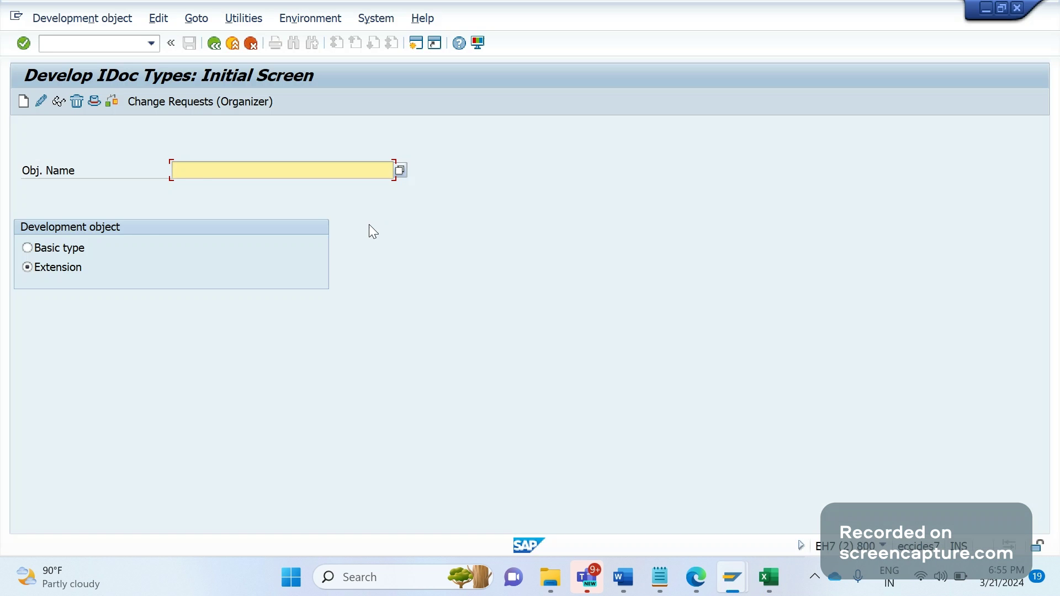
key(ctrl+v)
click(25, 98)
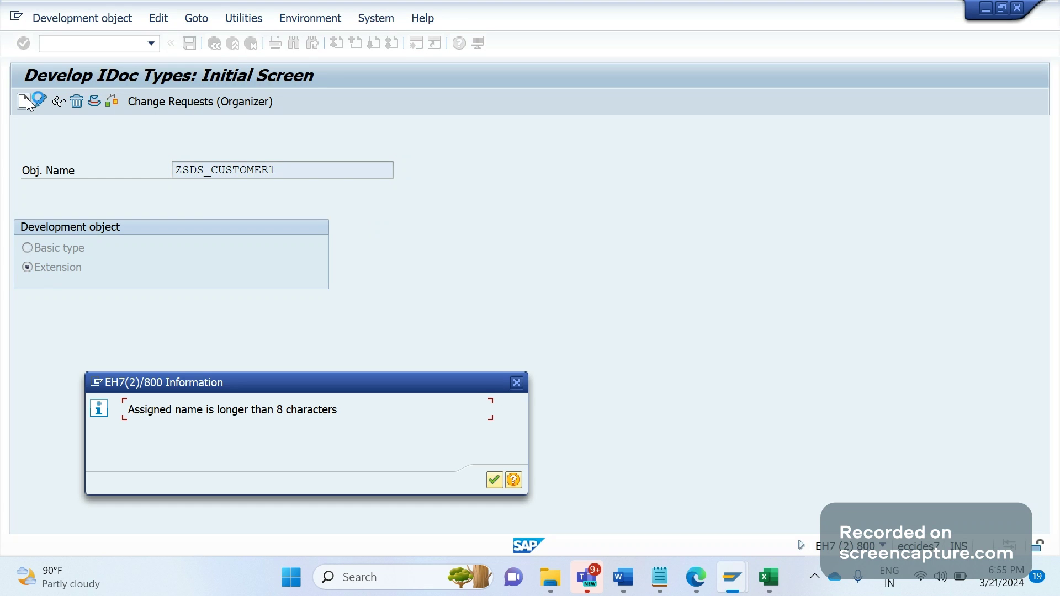
click(493, 481)
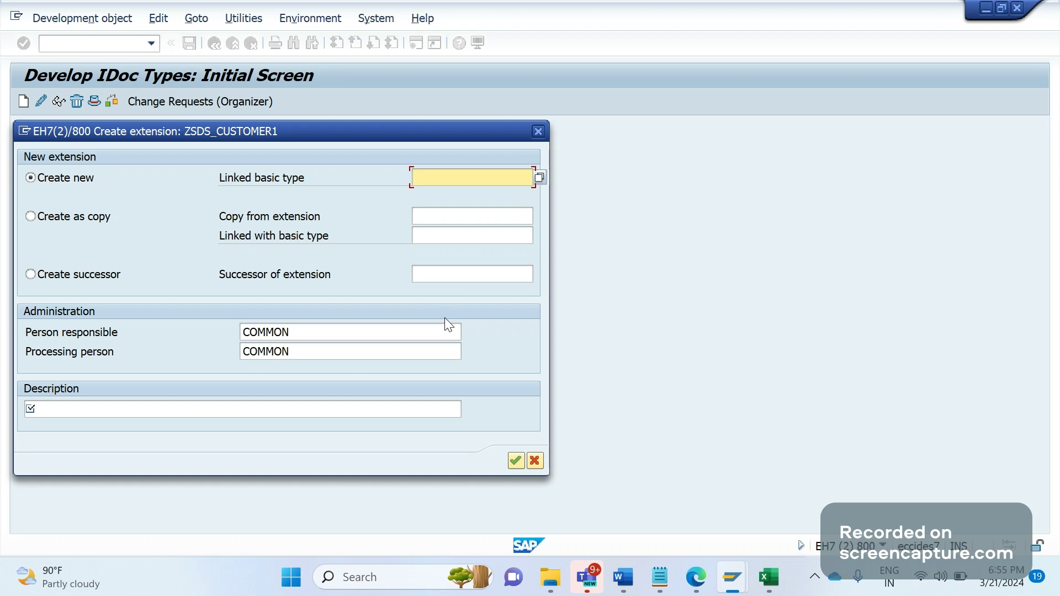
Set the new extension's linked basic type to ORDERS05, copied from the IDoc display session
click(732, 577)
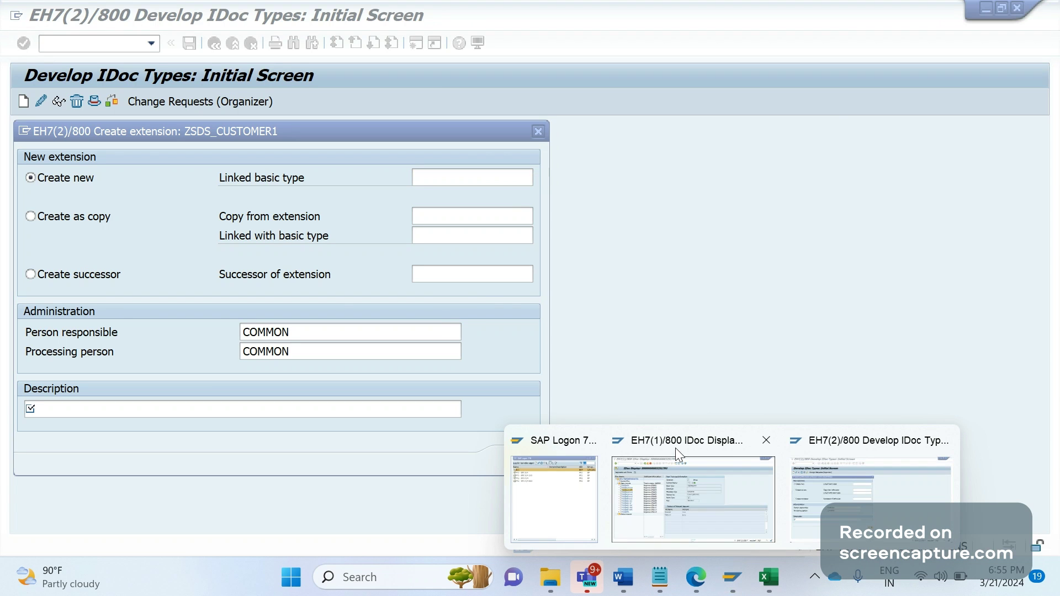
click(675, 449)
double_click(553, 189)
key(ctrl+c)
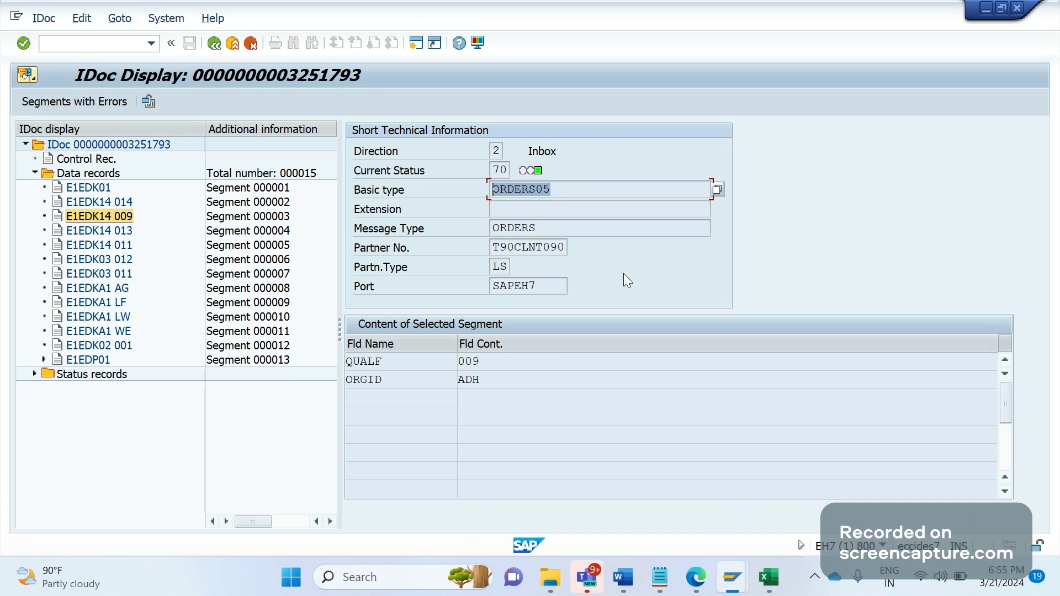
key(Left)
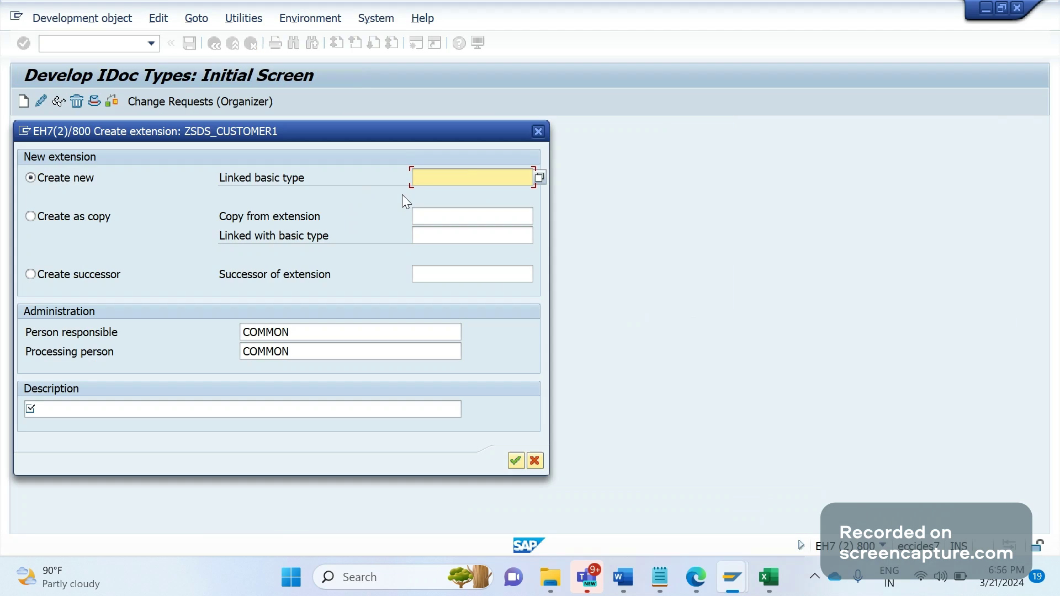
key(ctrl+v)
click(515, 461)
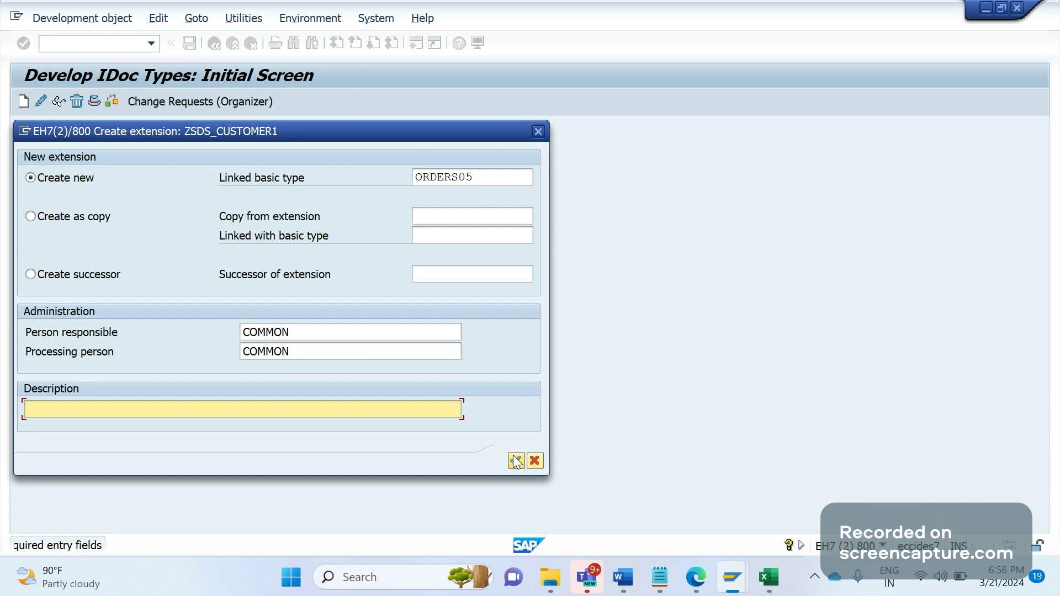
Enter tESTING as the extension's description and confirm its creation
key(ctrl+v)
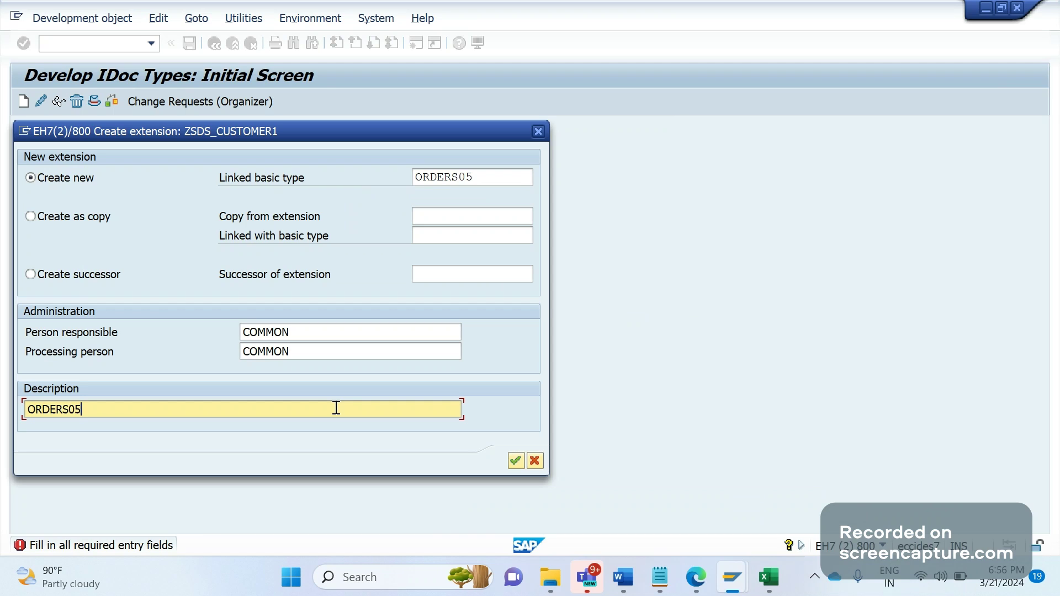
key(ctrl+a)
text(tESTI)
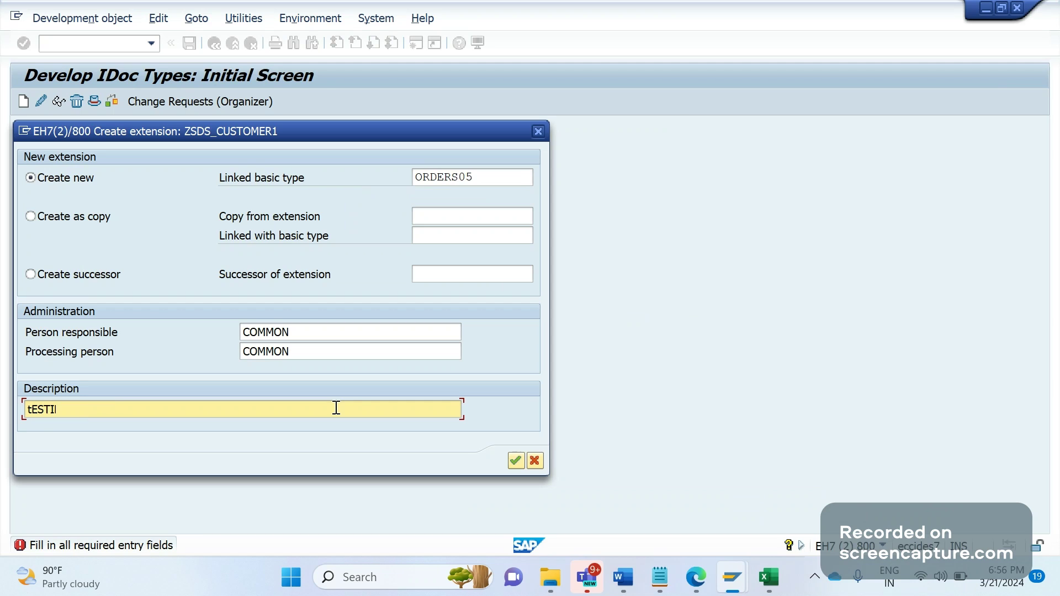
text(NG)
click(515, 461)
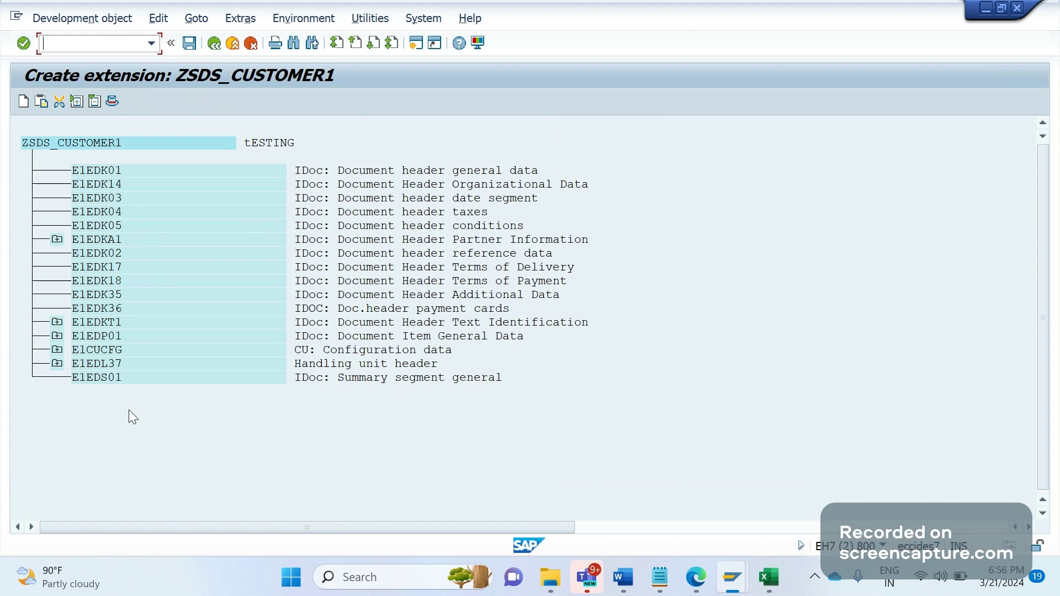
Expand the E1EDP01 item segment and start inserting a child extension segment under it
click(58, 336)
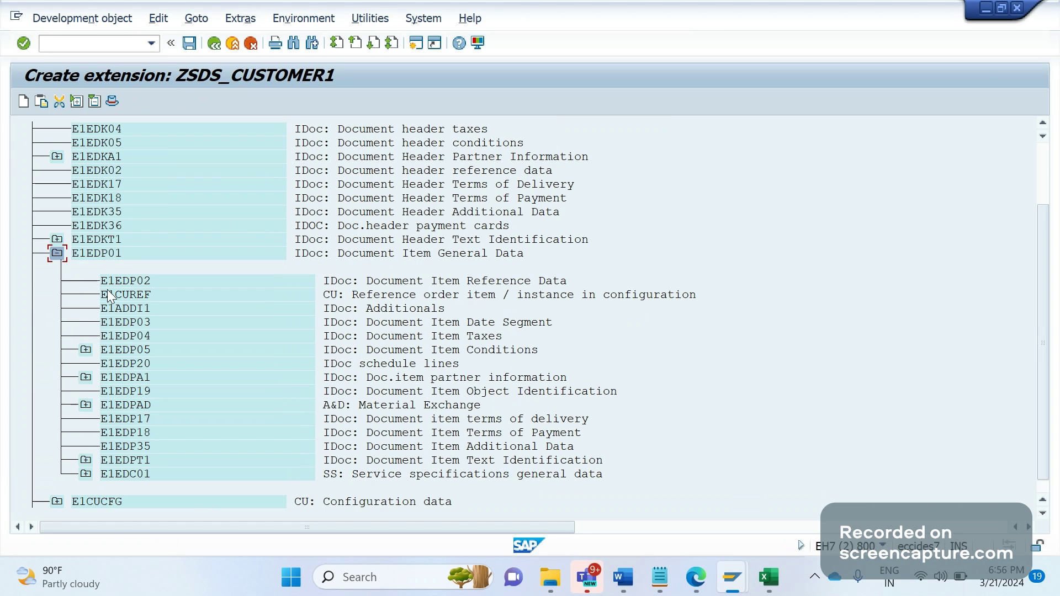
click(97, 252)
click(23, 101)
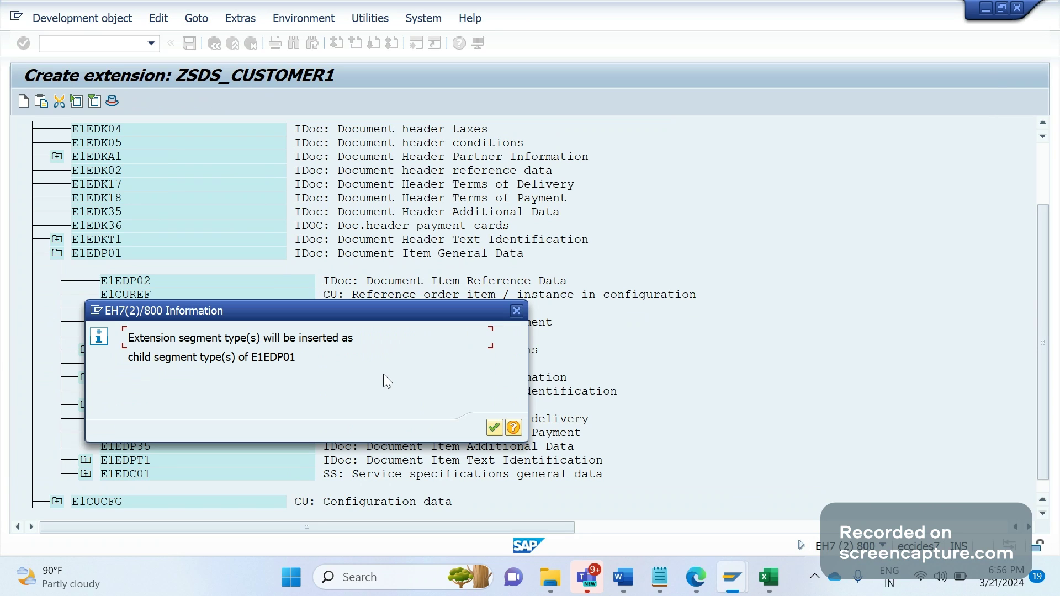
click(489, 426)
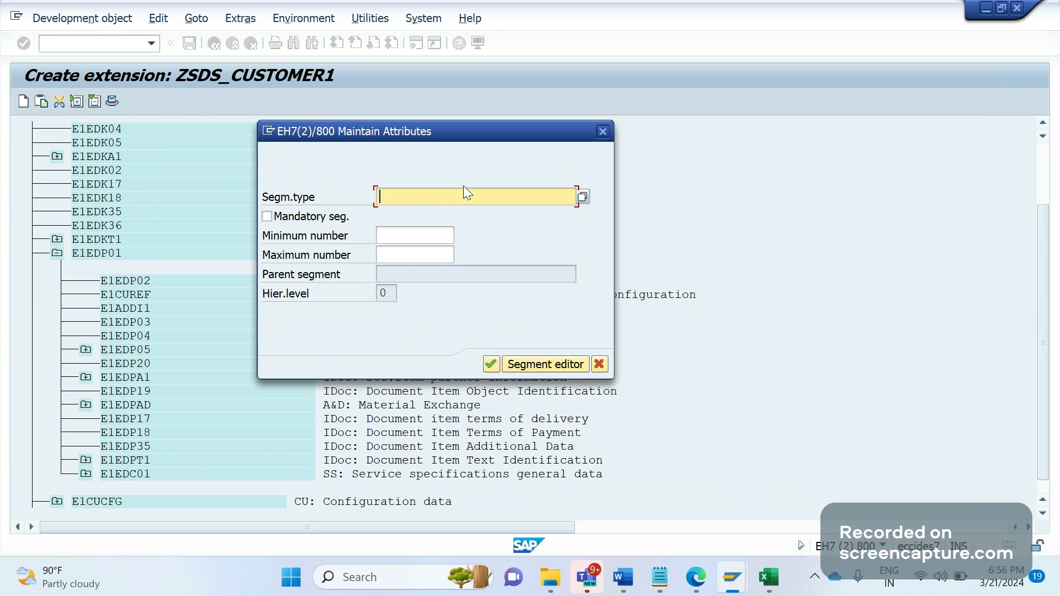
Set the child segment's type to ZSDS_CUSTOMER1, copied from cell H3 of the Excel workbook
text(Z1ORDERS)
key(super+Tab)
click(634, 121)
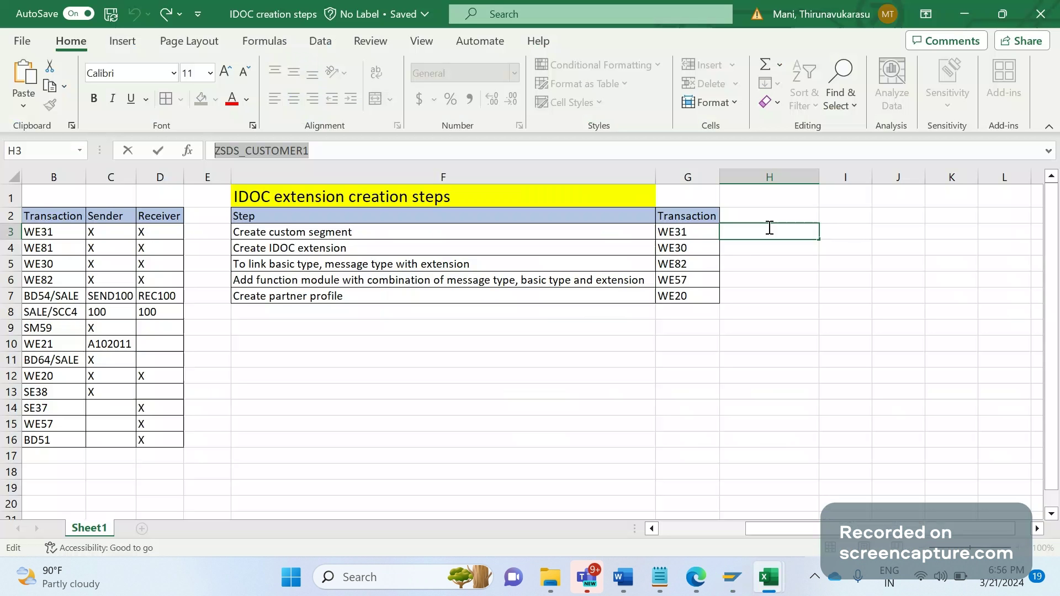
key(Return)
key(Return)
click(752, 234)
key(ctrl+c)
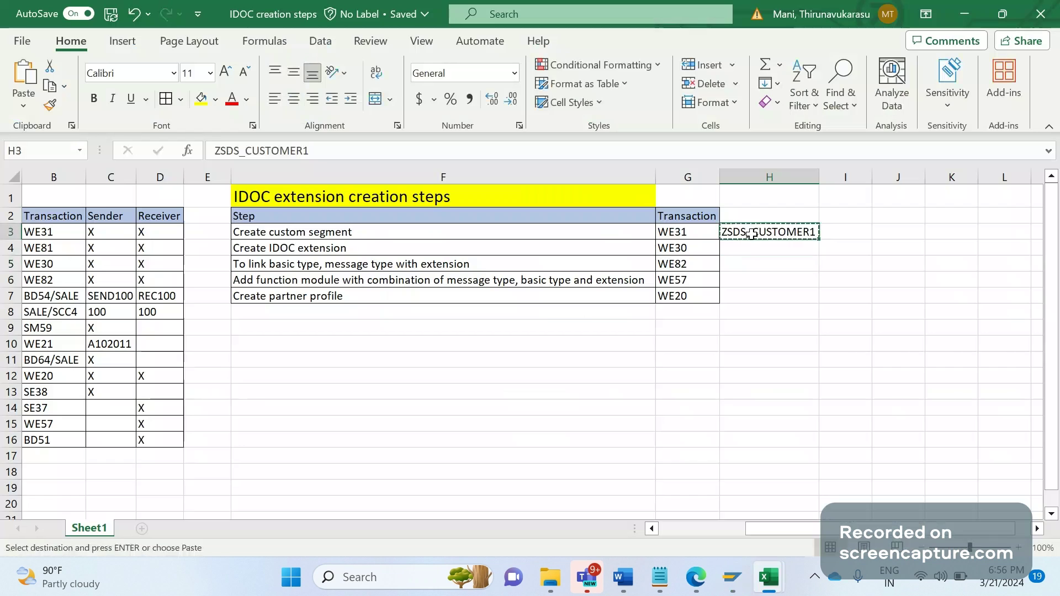
key(alt+Tab)
key(ctrl+v)
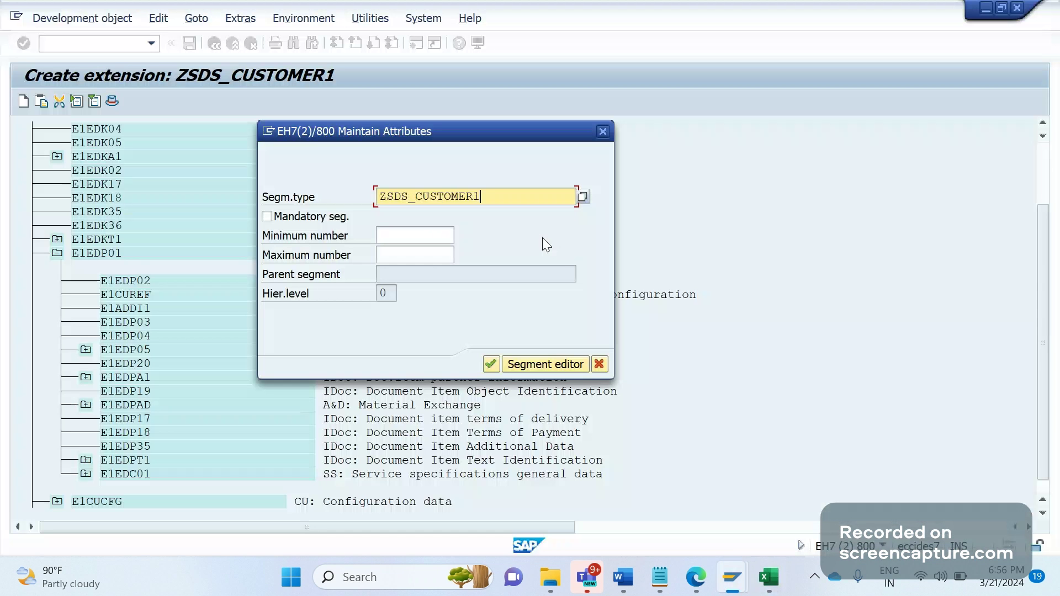
Set the segment's minimum number to 1 and maximum number to 5, and confirm its attributes
click(412, 237)
text(1)
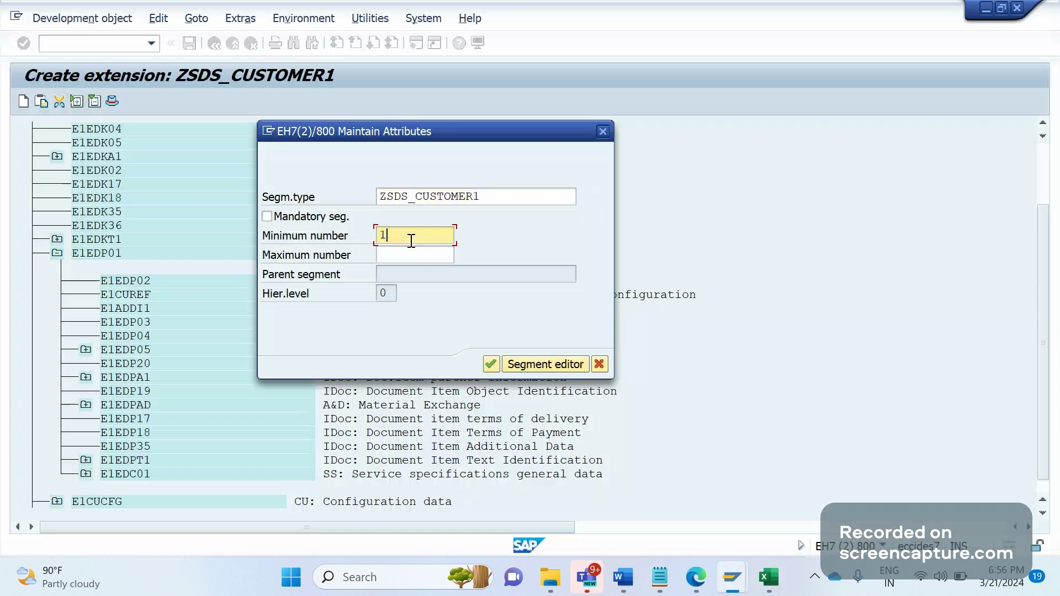
click(405, 256)
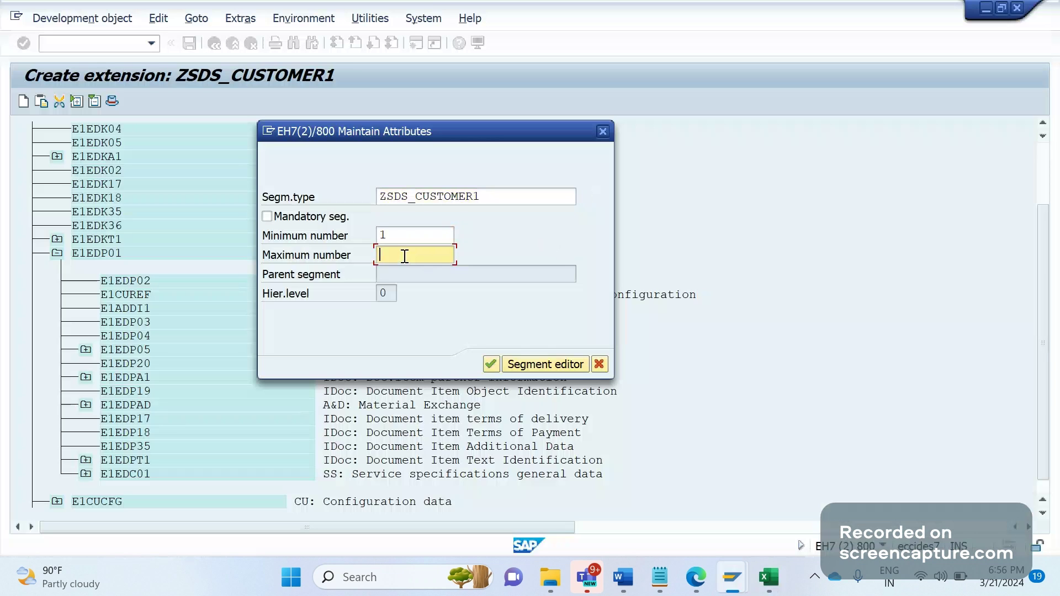
text(5)
click(492, 364)
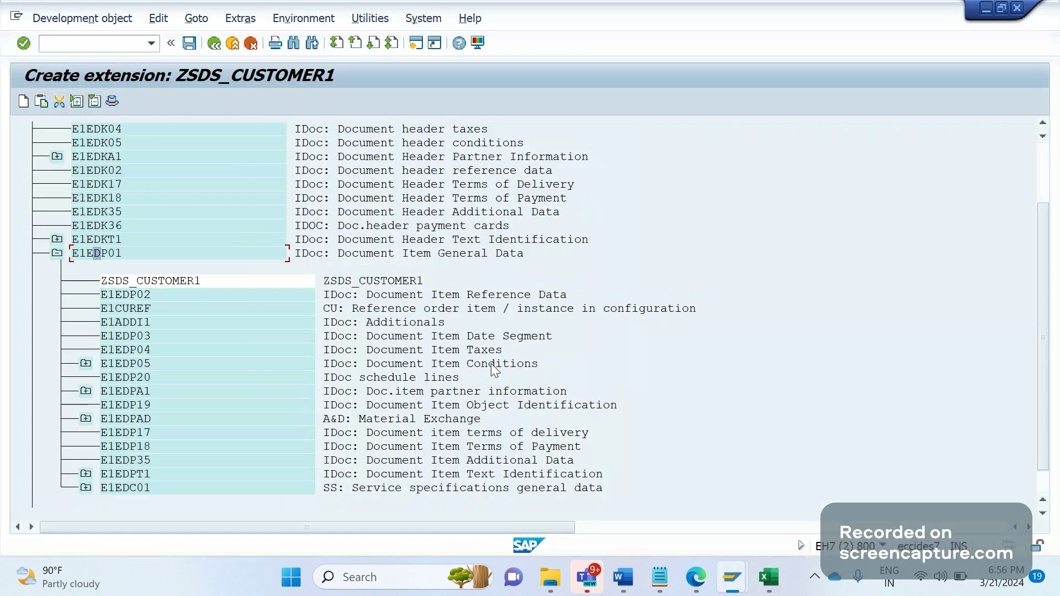
Save the ZSDS_CUSTOMER1 extension in package $TMP
click(117, 285)
click(189, 42)
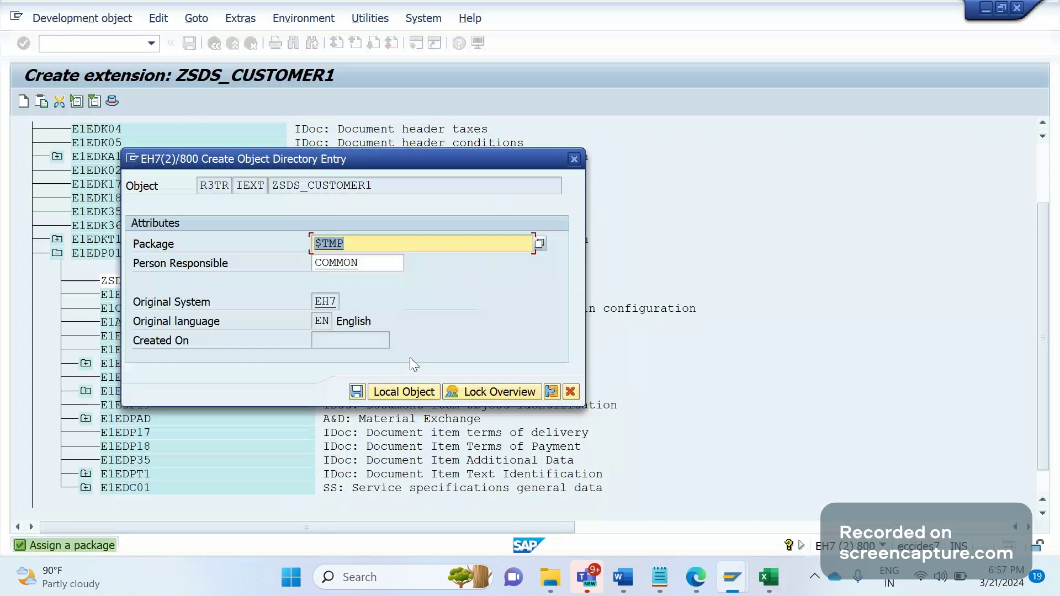
click(356, 392)
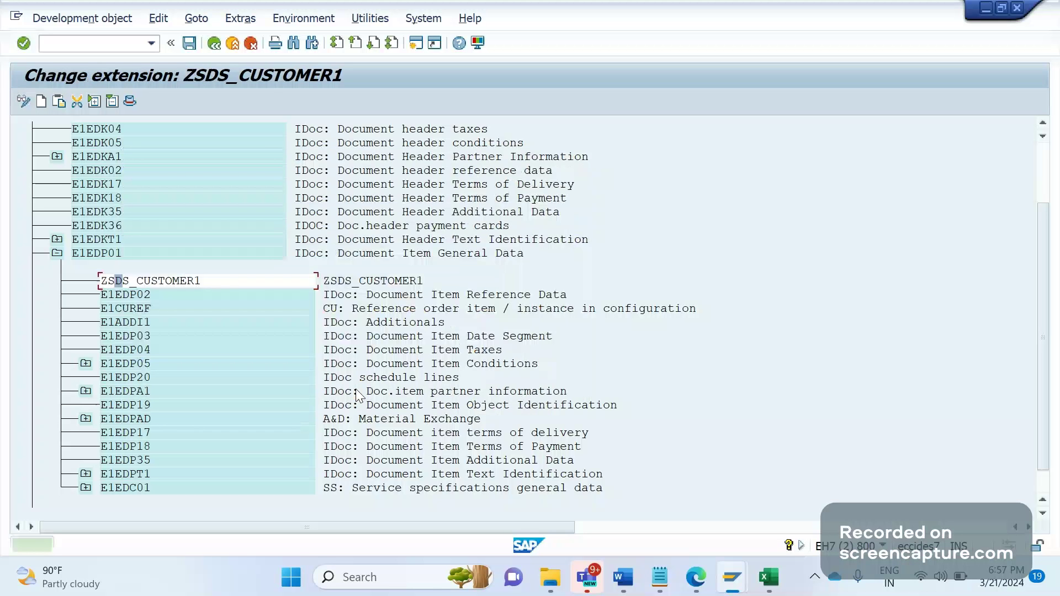
Switch to the Excel workbook and record the extension name ZSDS_CUSTOMER1 in cell H4, beside transaction WE30
key(super+Tab)
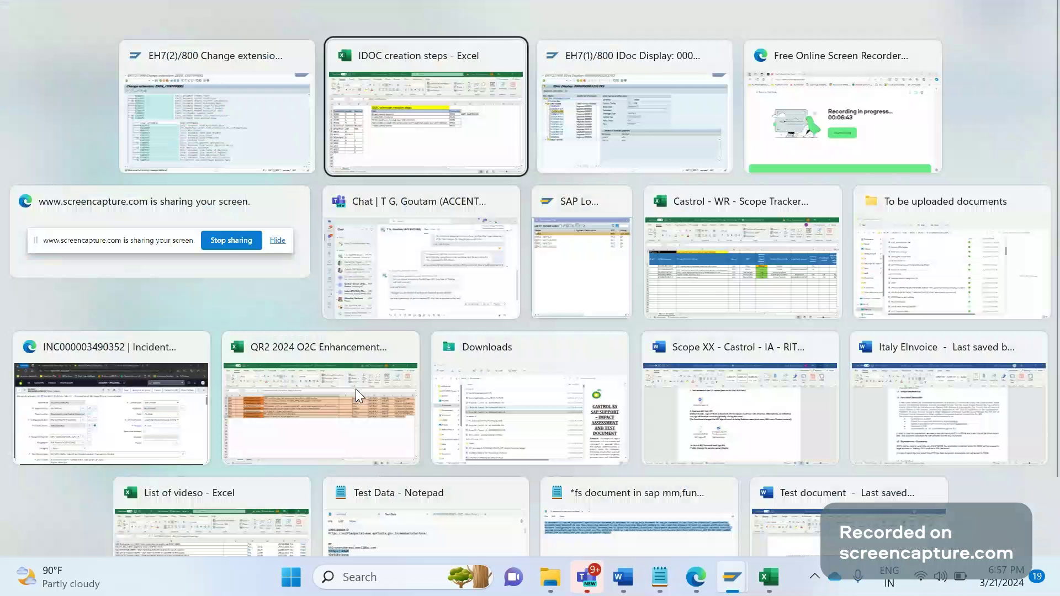
key(Return)
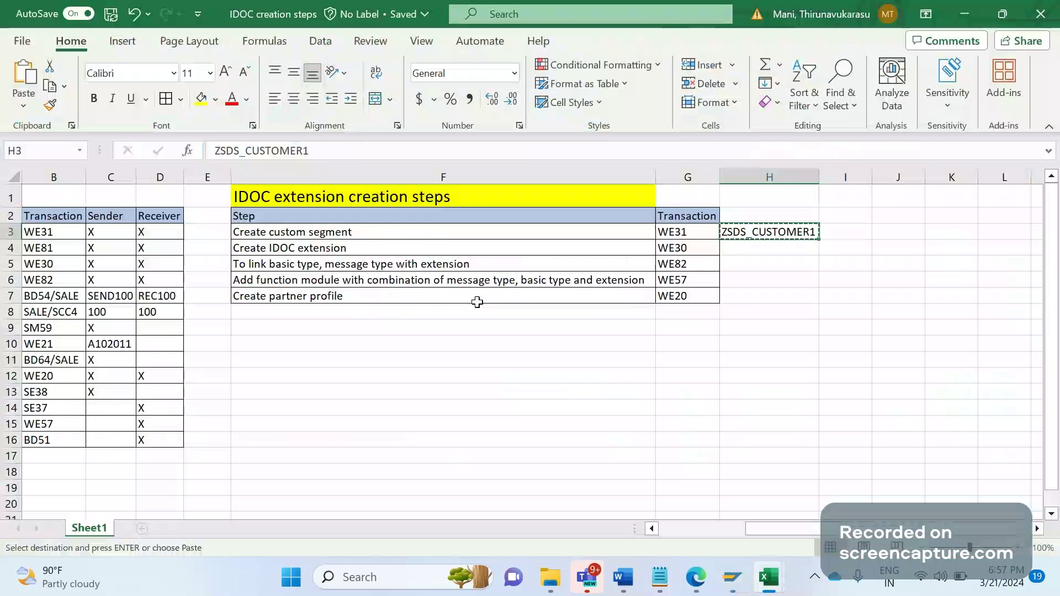
click(741, 244)
key(ctrl+v)
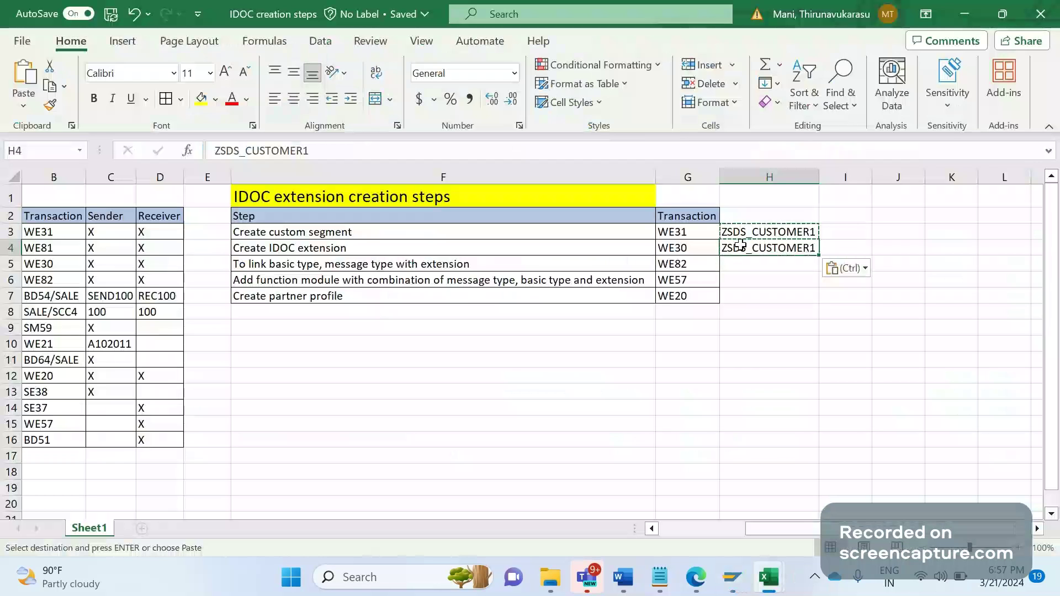
key(Escape)
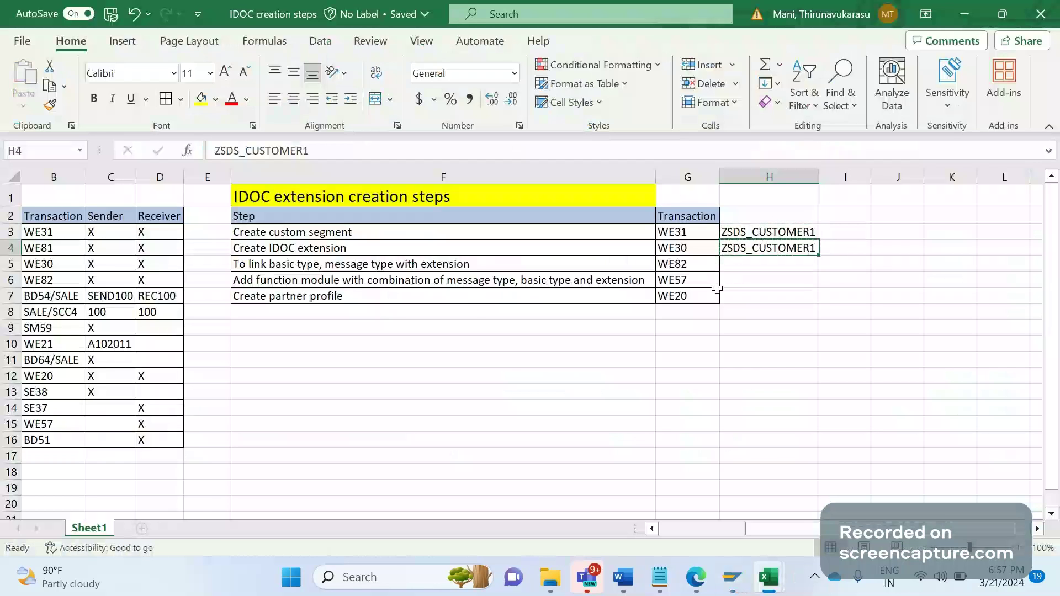
Return to SAP, open transaction WE82 and put the output type assignment table into change mode
click(448, 263)
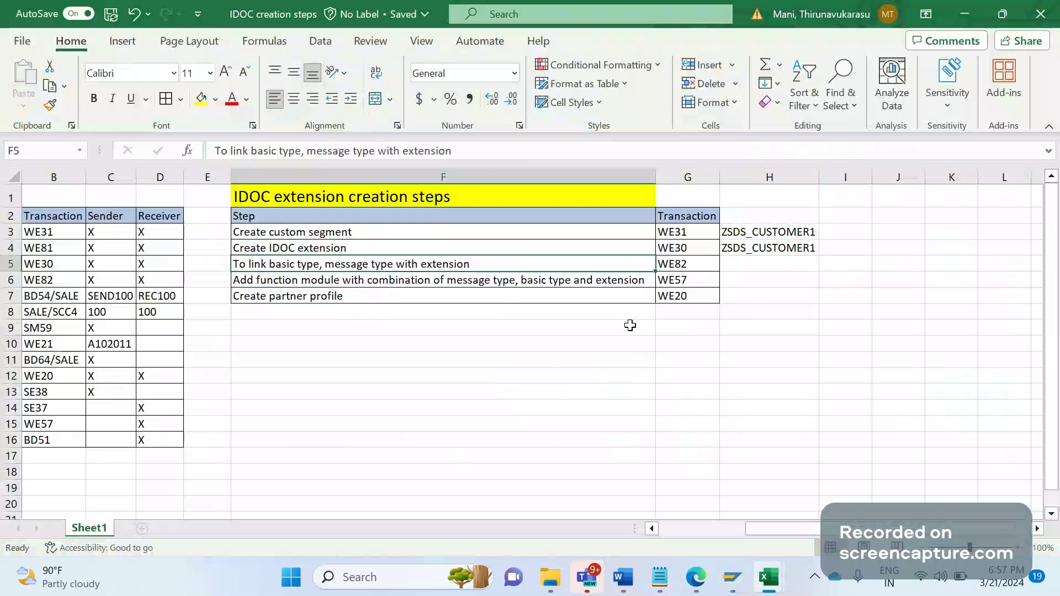
key(alt+Tab)
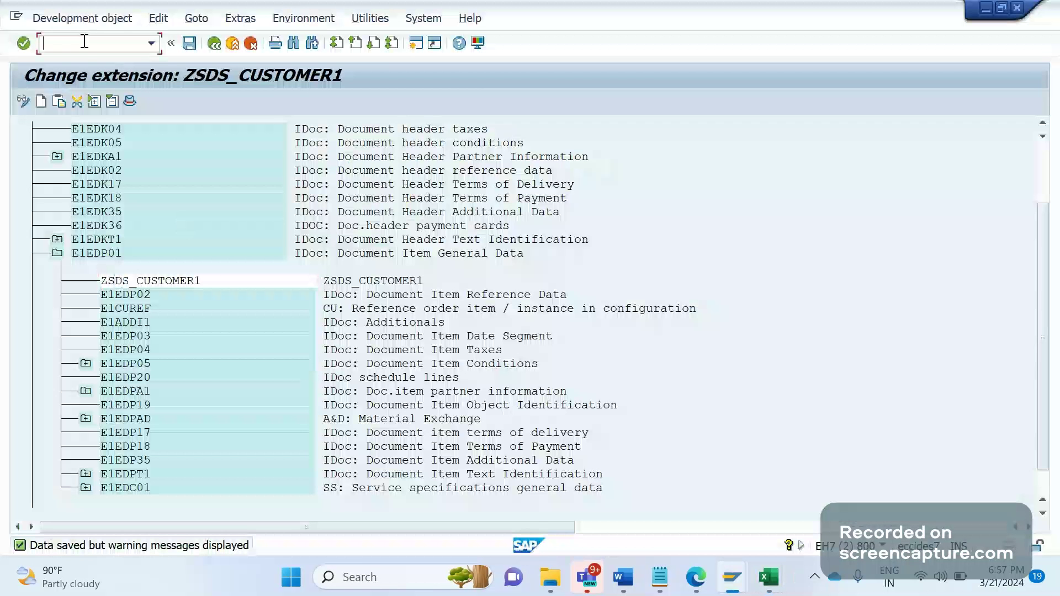
text(/NWE82)
key(Return)
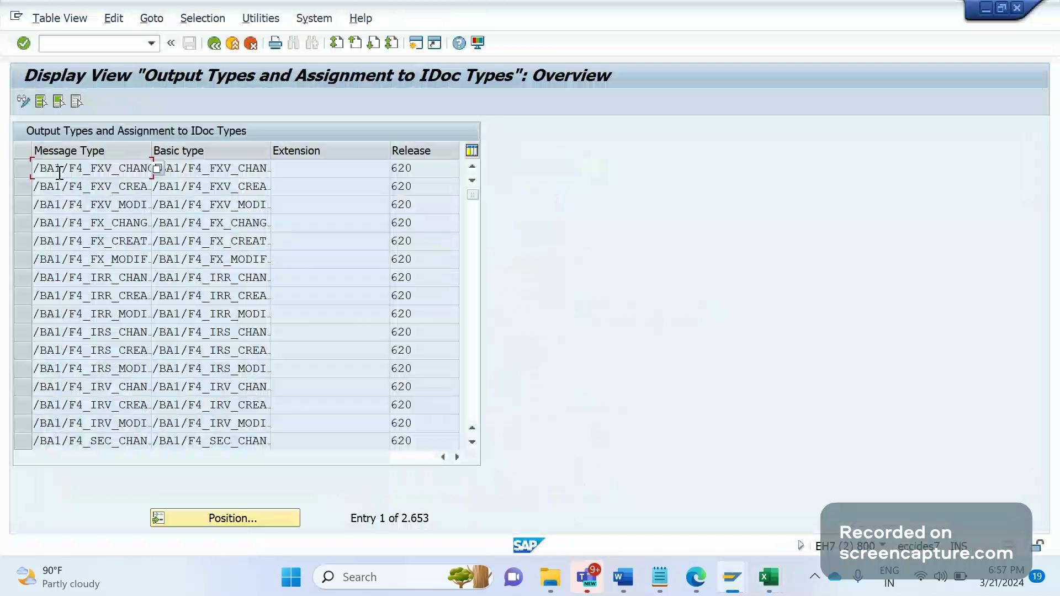
click(23, 102)
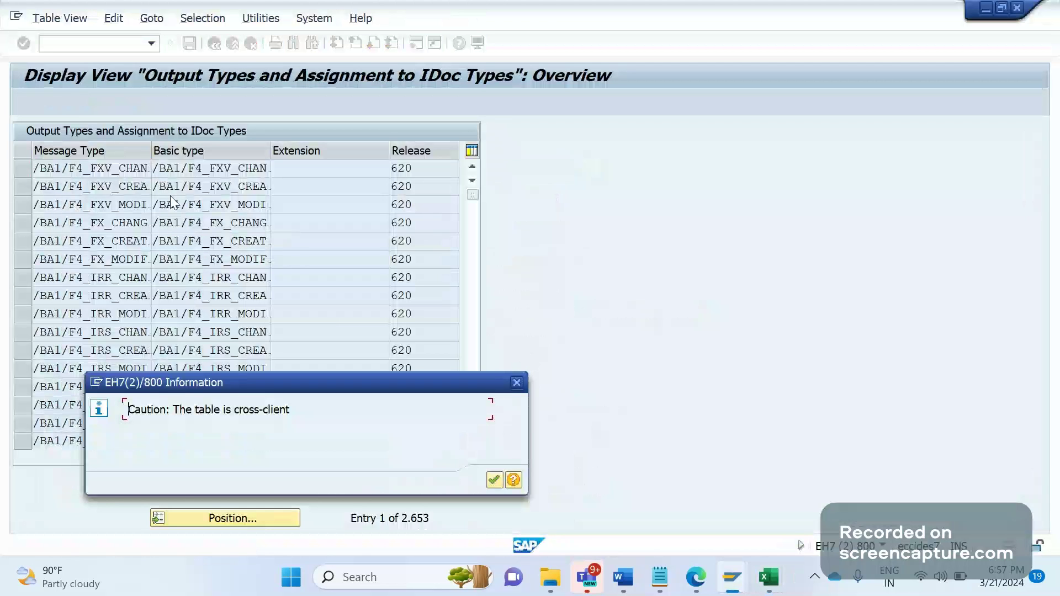
click(494, 480)
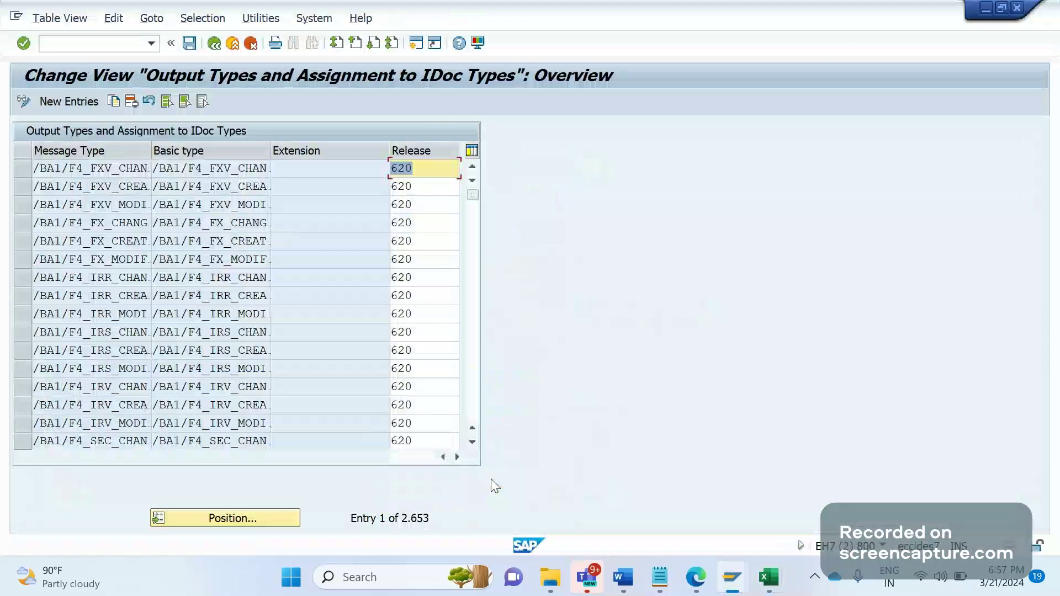
click(328, 335)
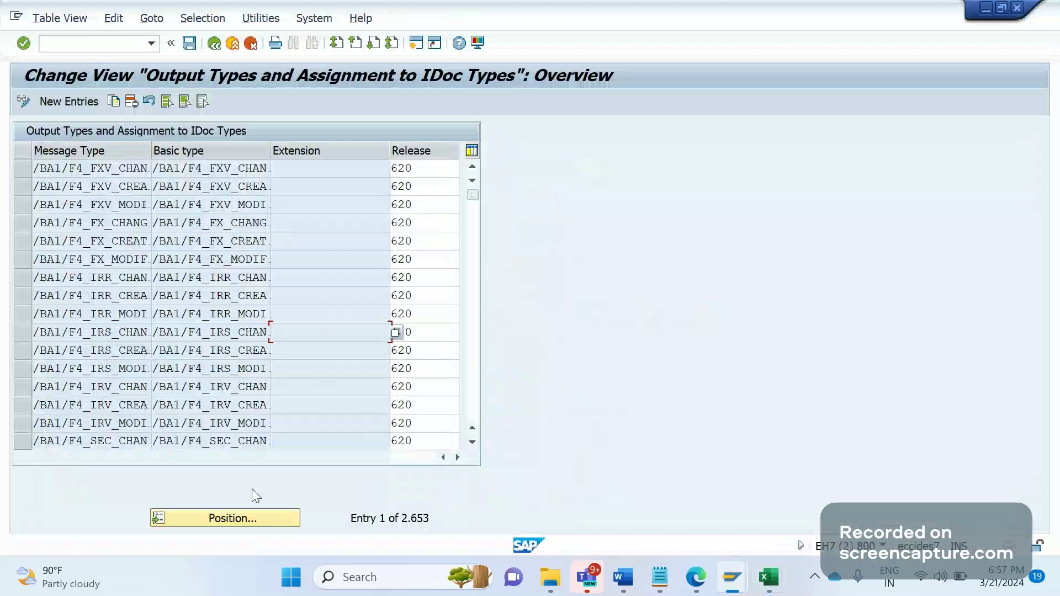
Position the assignment list at message type ORDERS with basic type ORDERS05
click(232, 520)
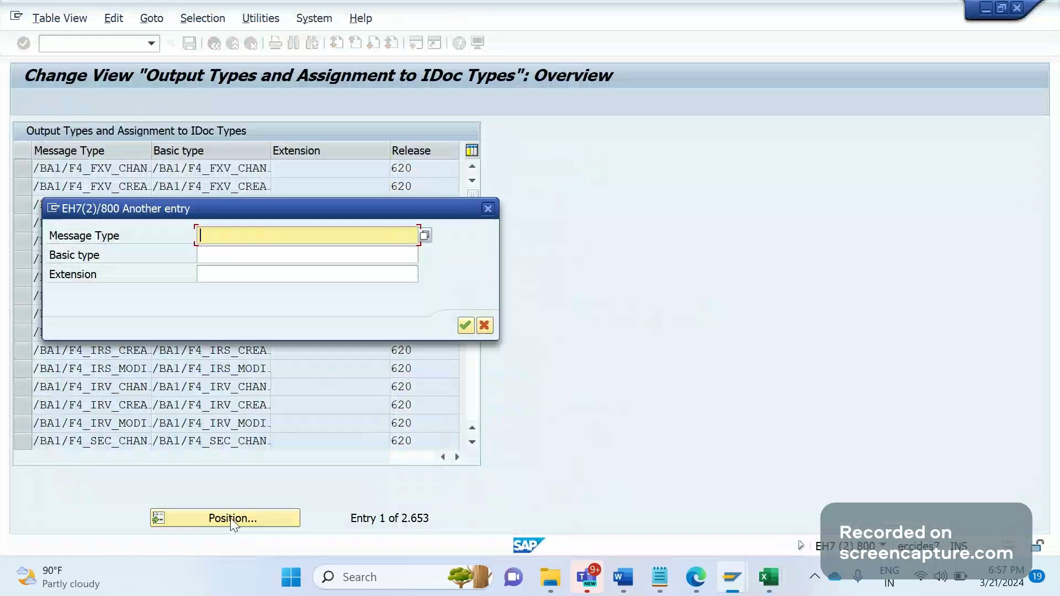
text(ORDERS)
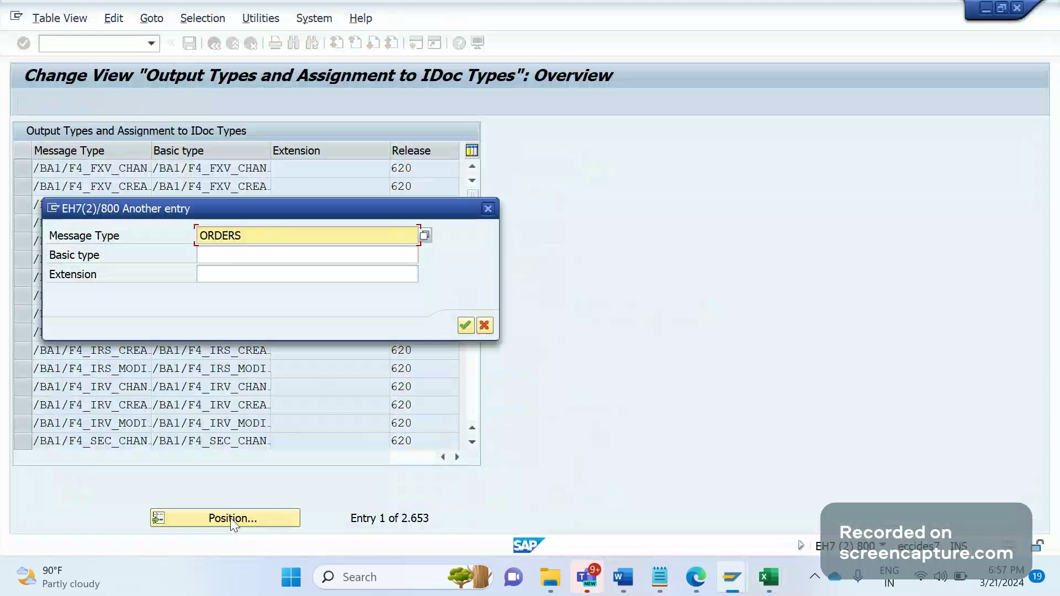
click(208, 260)
text(ORDERS)
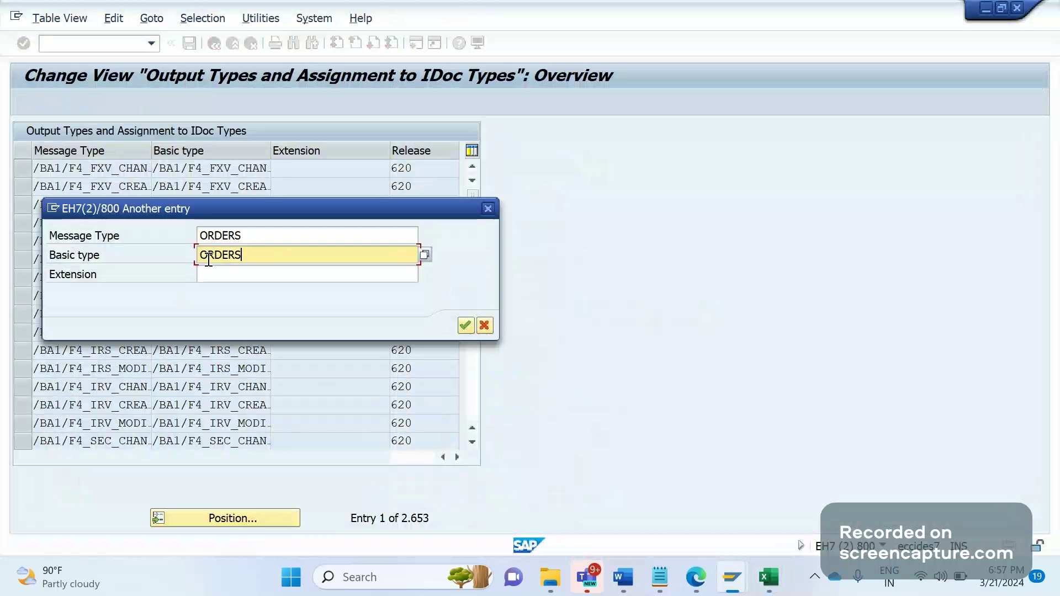
text(05)
click(224, 274)
click(464, 324)
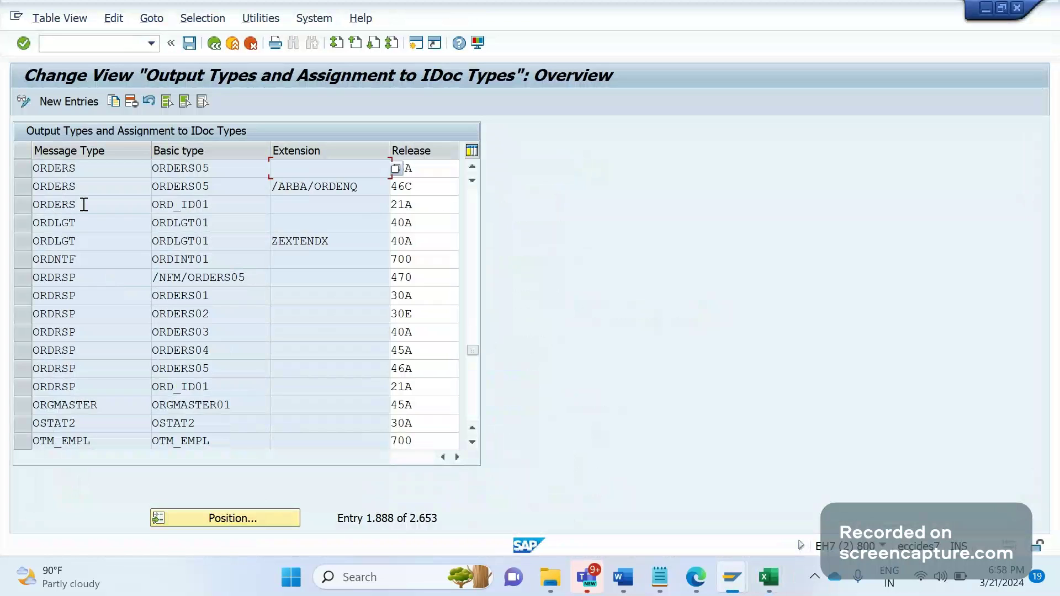
Copy the ORDRSP entry with basic type ORDERS05 as a new entry with extension ZSDS_CUSTOMER1, taken from Excel cell H4
click(26, 369)
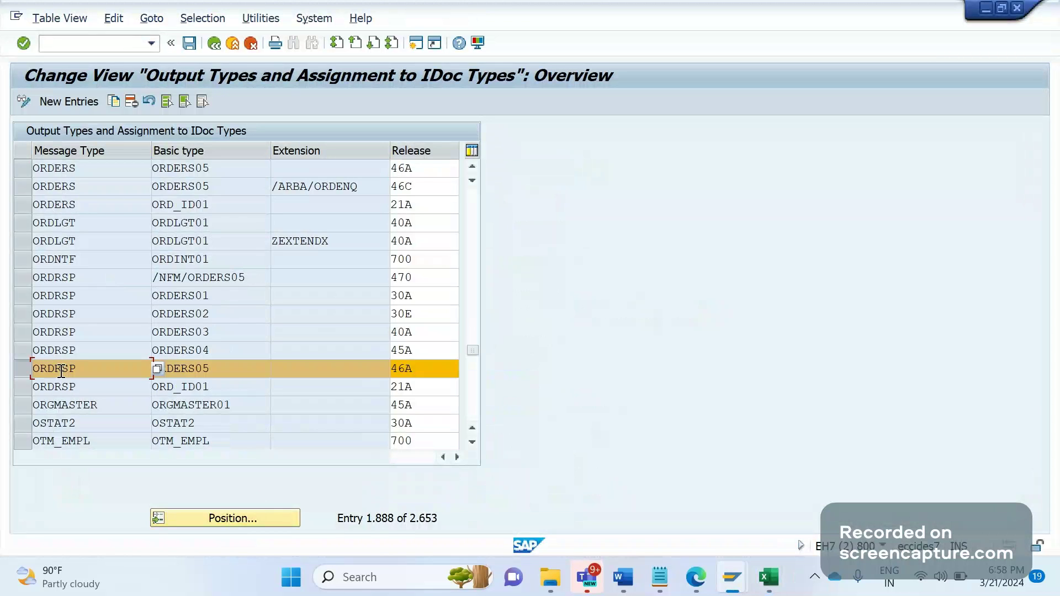
click(116, 101)
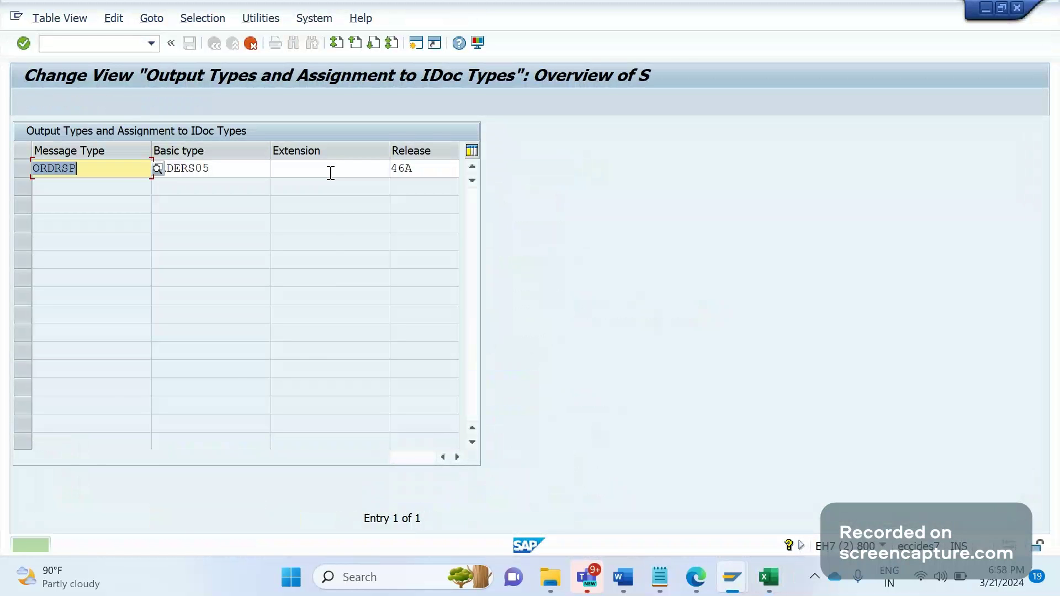
key(alt+Tab)
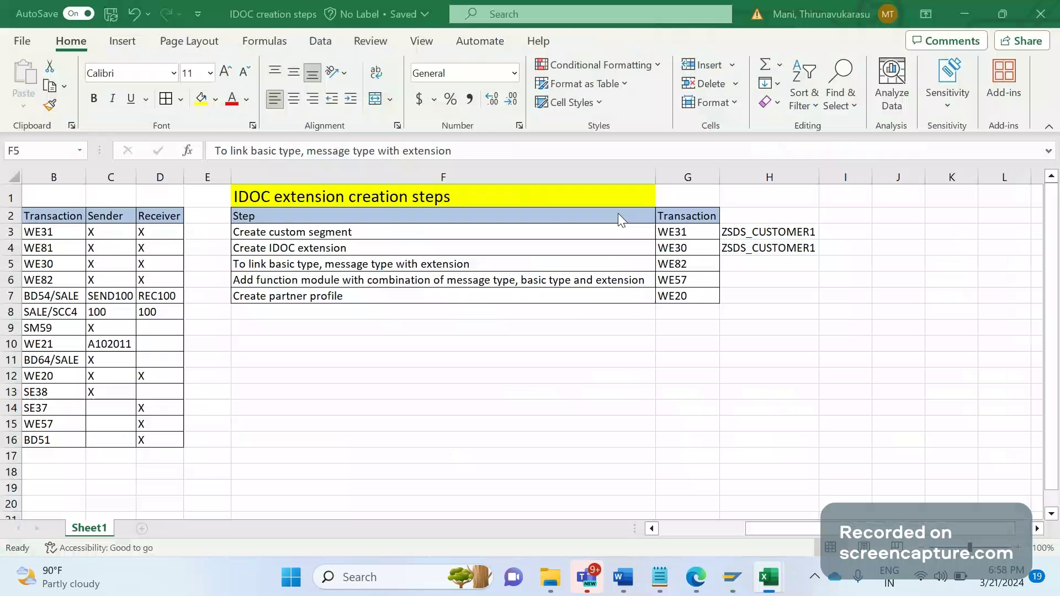
click(765, 251)
key(alt+Tab)
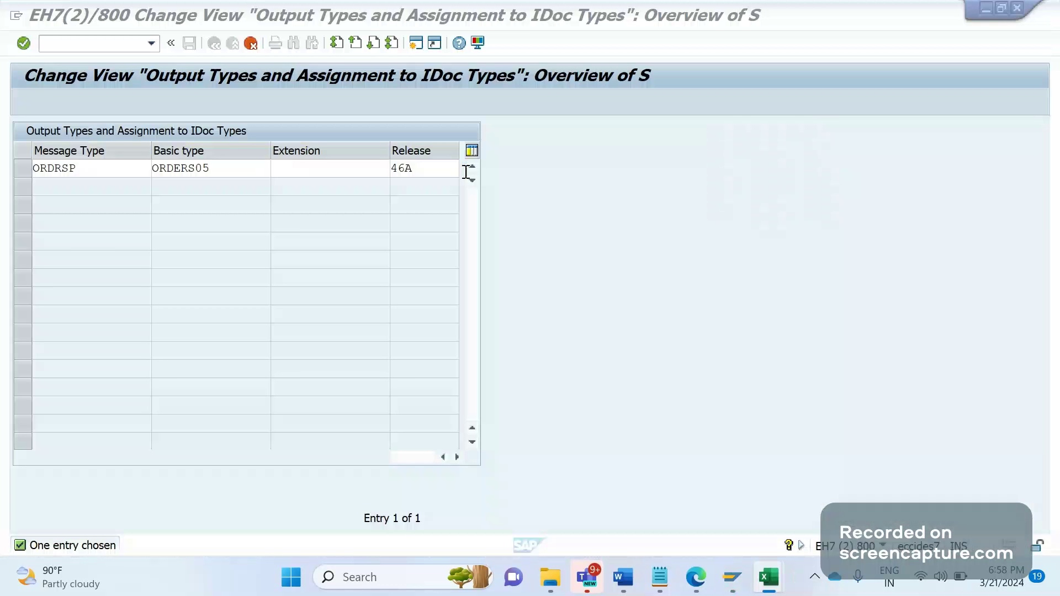
key(ctrl+v)
click(395, 208)
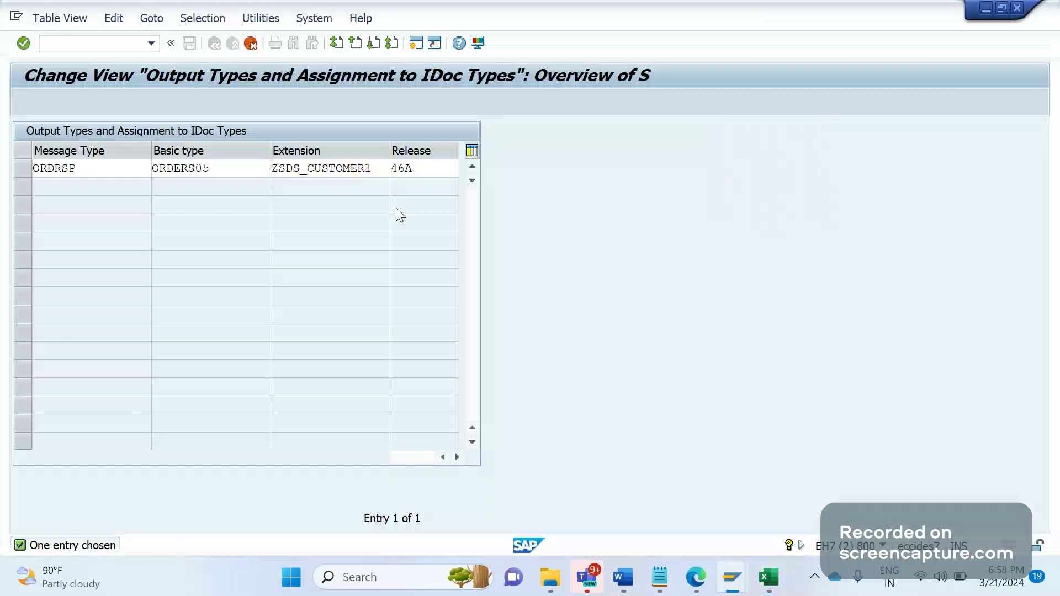
key(Return)
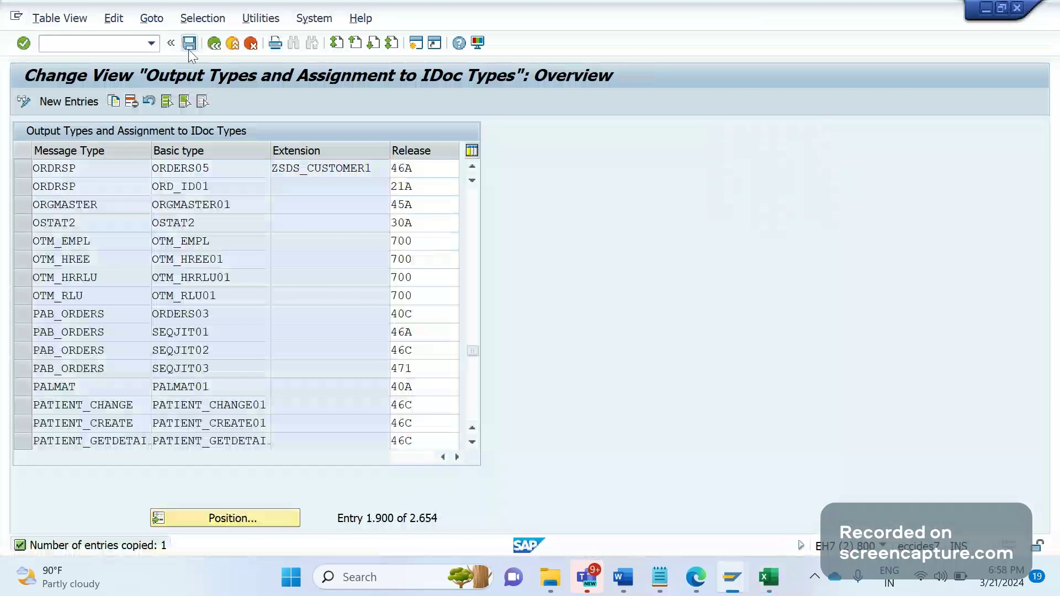
Save the new message type assignment under the proposed workbench request, accepting the local request warning
click(189, 44)
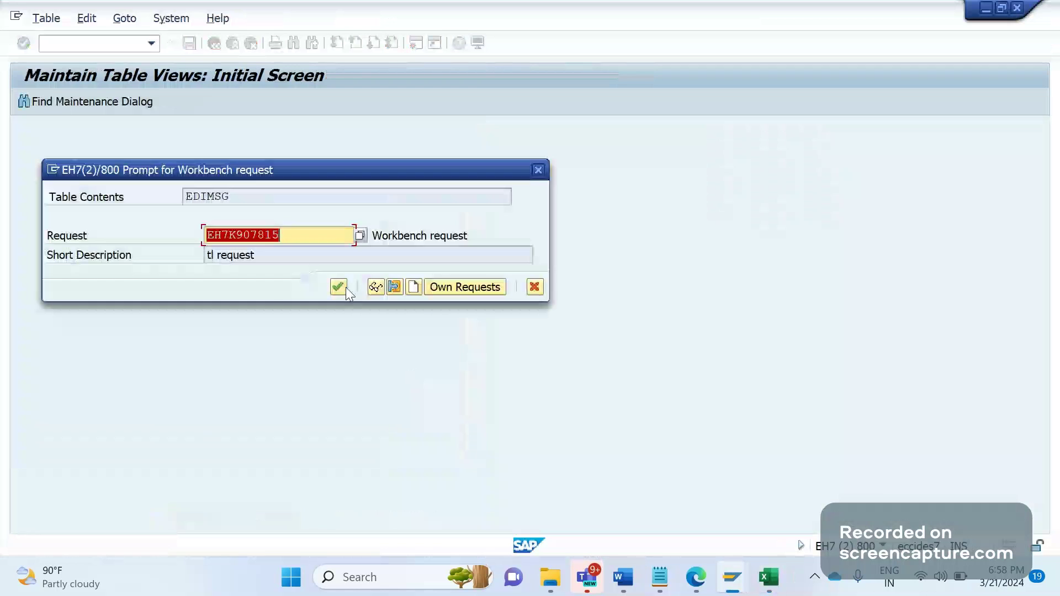
click(342, 291)
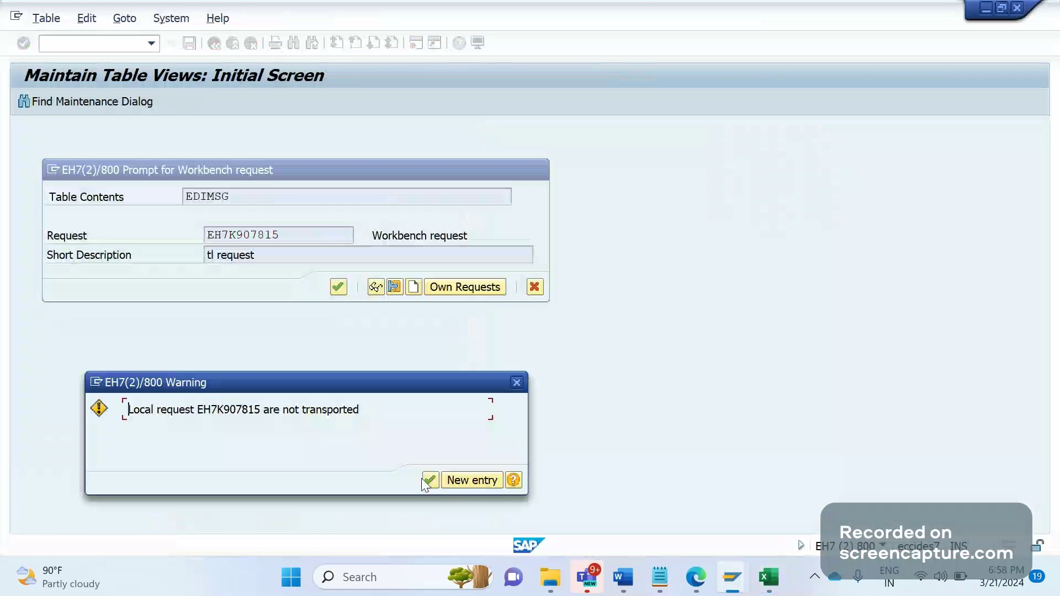
click(424, 482)
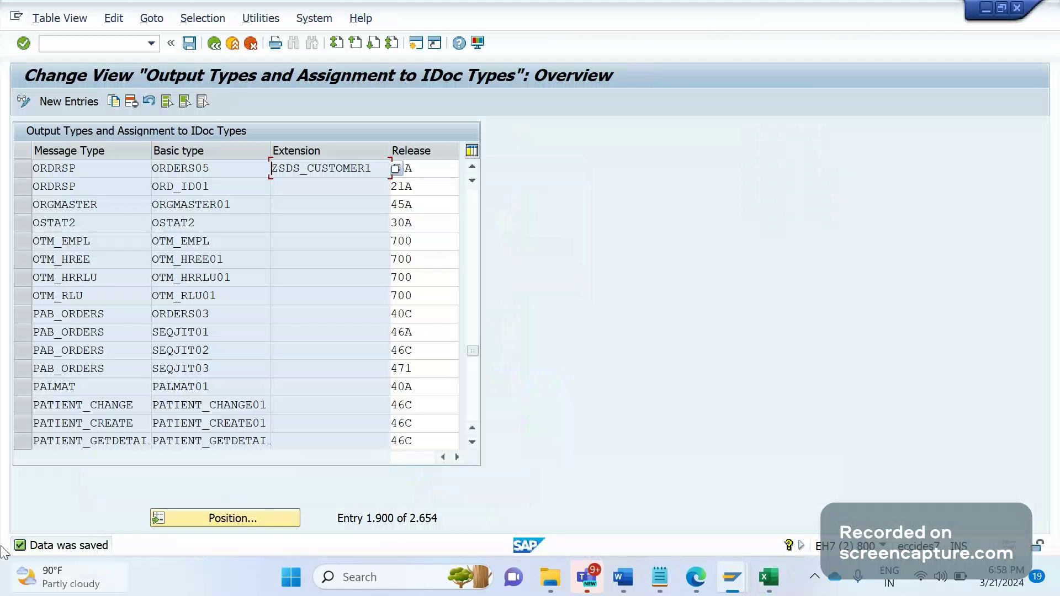
Mark the WE82 linking step as Completed in cell H5 of the Excel workbook
key(alt+Tab)
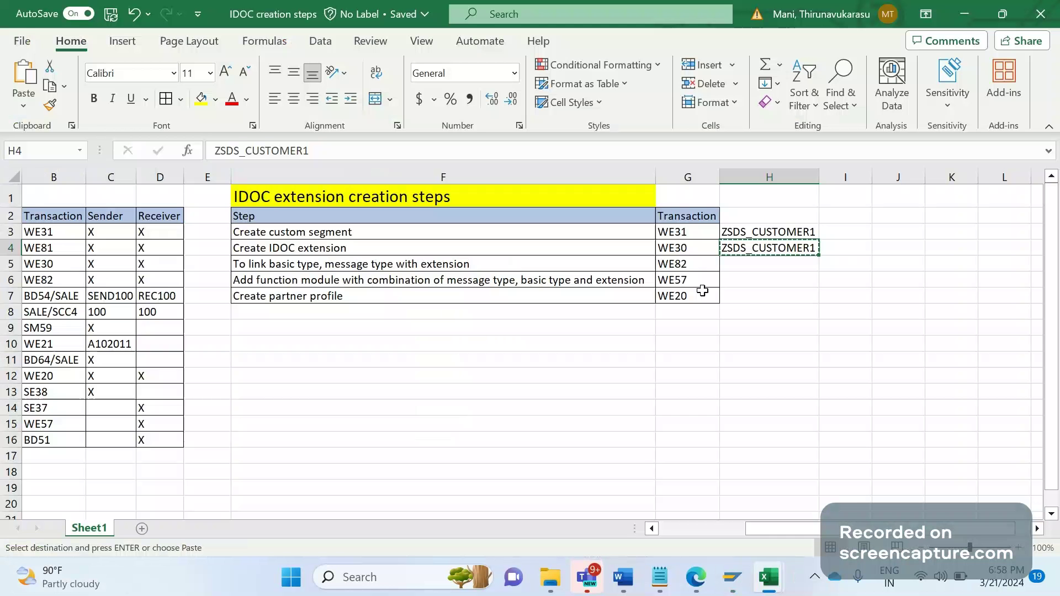
key(alt+Tab)
key(alt+Tab)
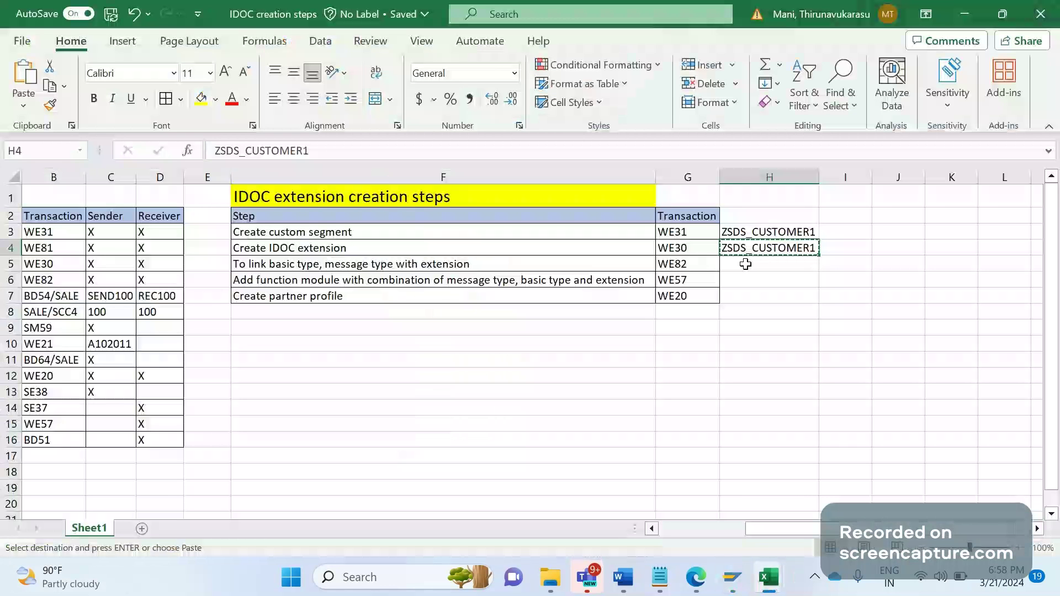
click(745, 265)
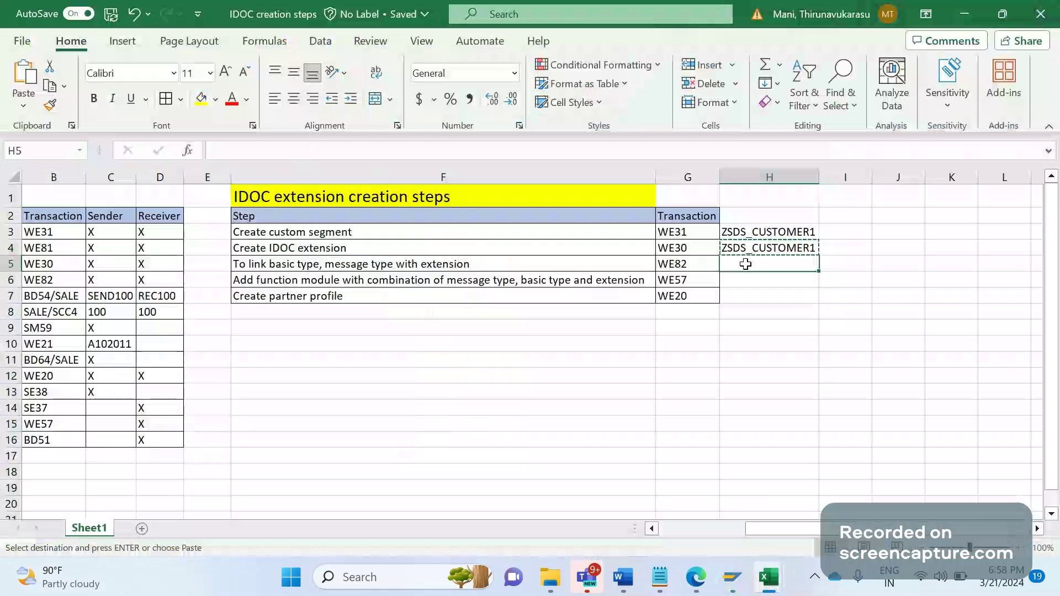
double_click(745, 264)
text(Com)
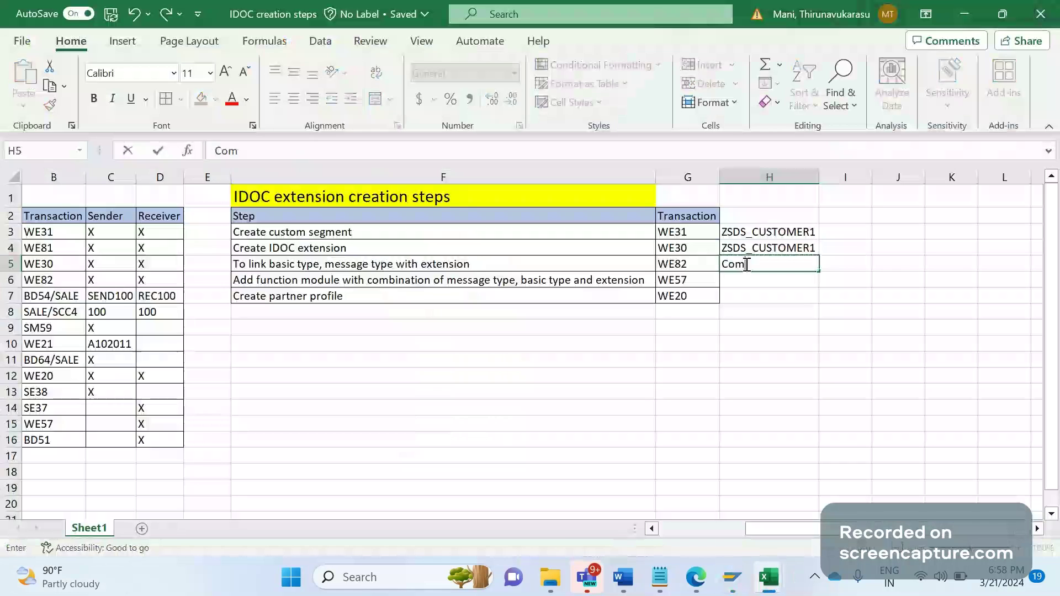
text(pleted)
key(Return)
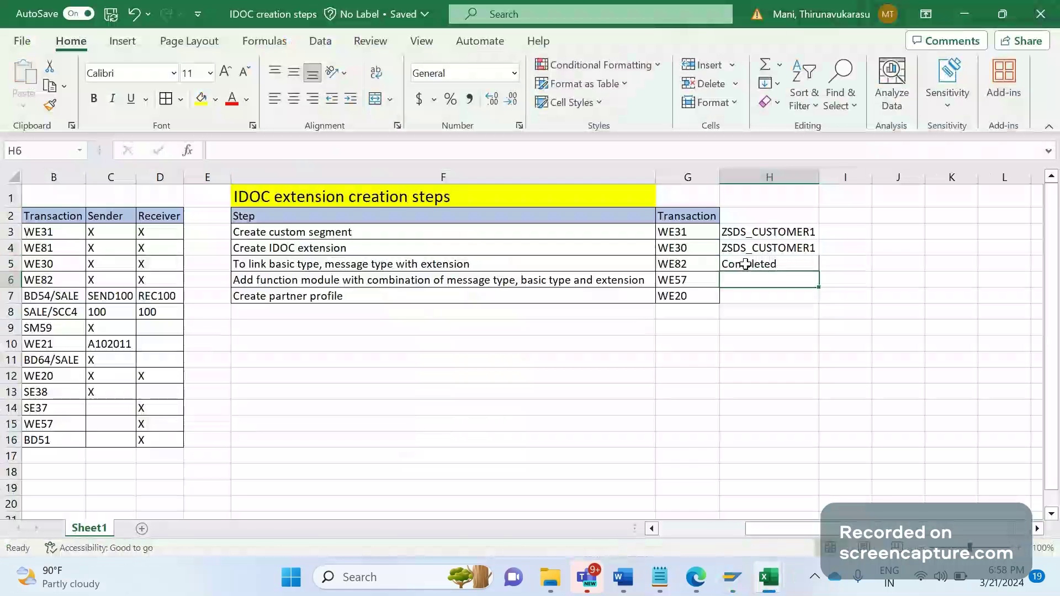
Return to SAP, open transaction WE57 and put the function module assignment table into change mode
key(alt+Tab)
key(alt+Tab)
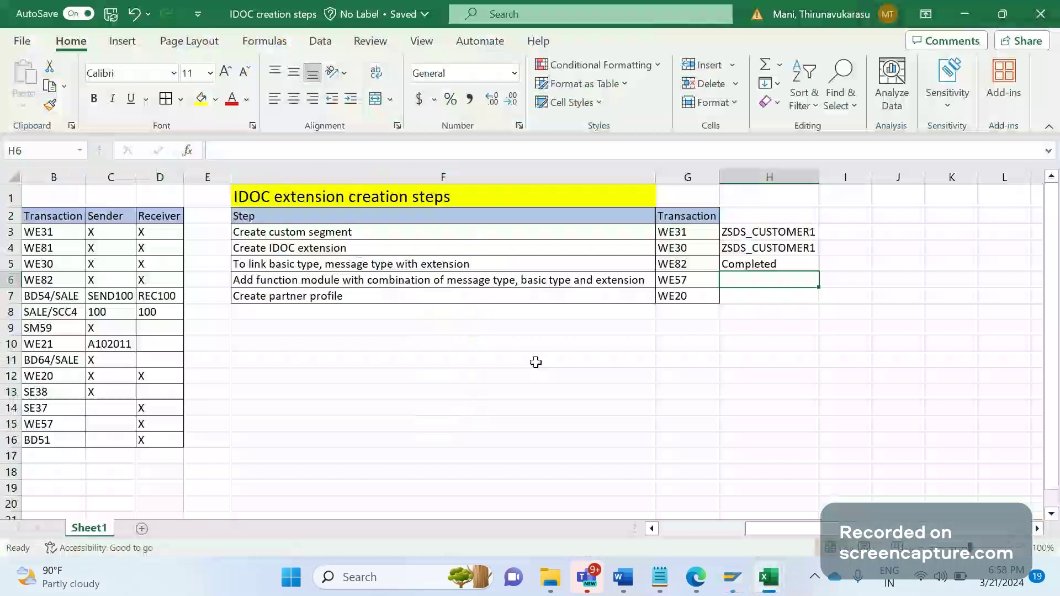
key(alt+Tab)
click(89, 47)
text(/)
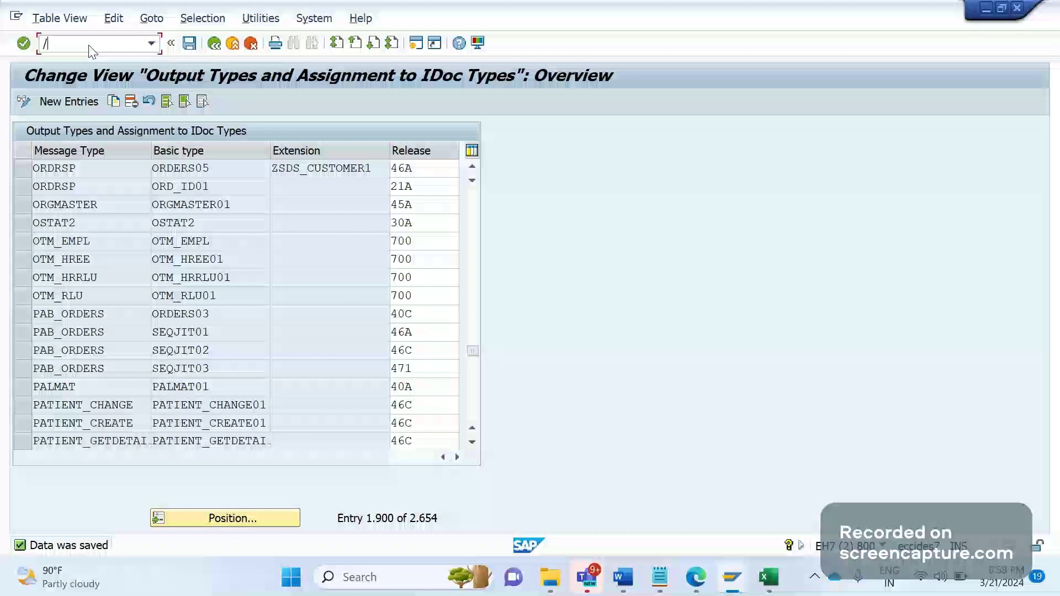
text(nwe57)
key(Return)
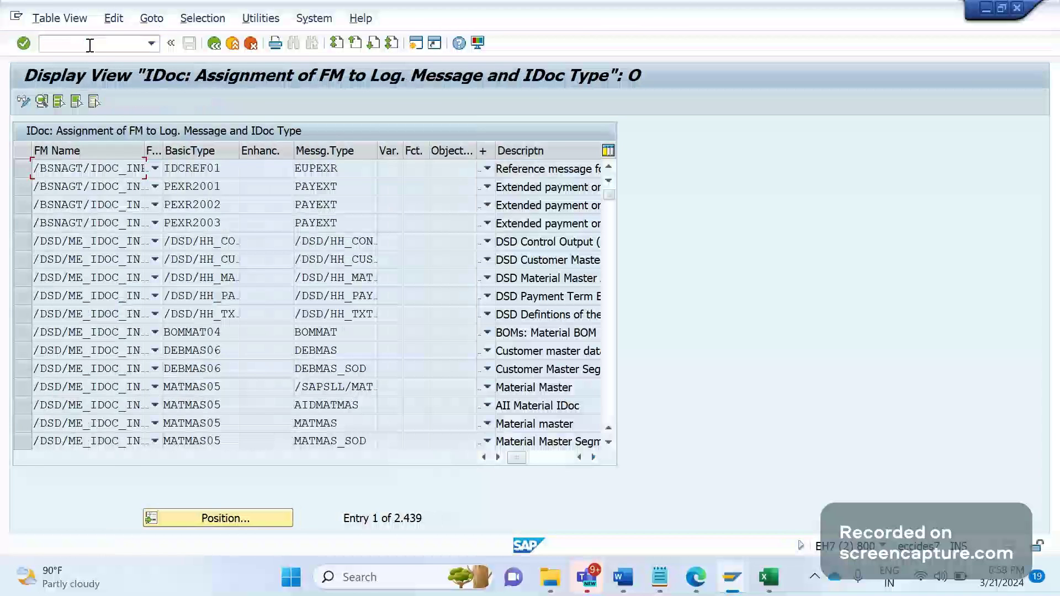
click(25, 103)
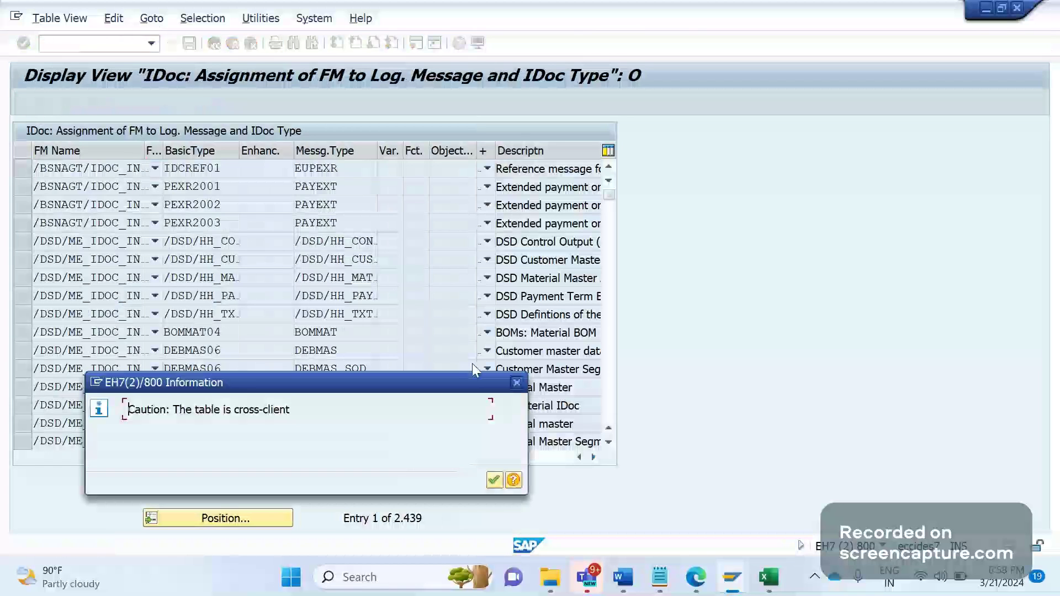
key(Return)
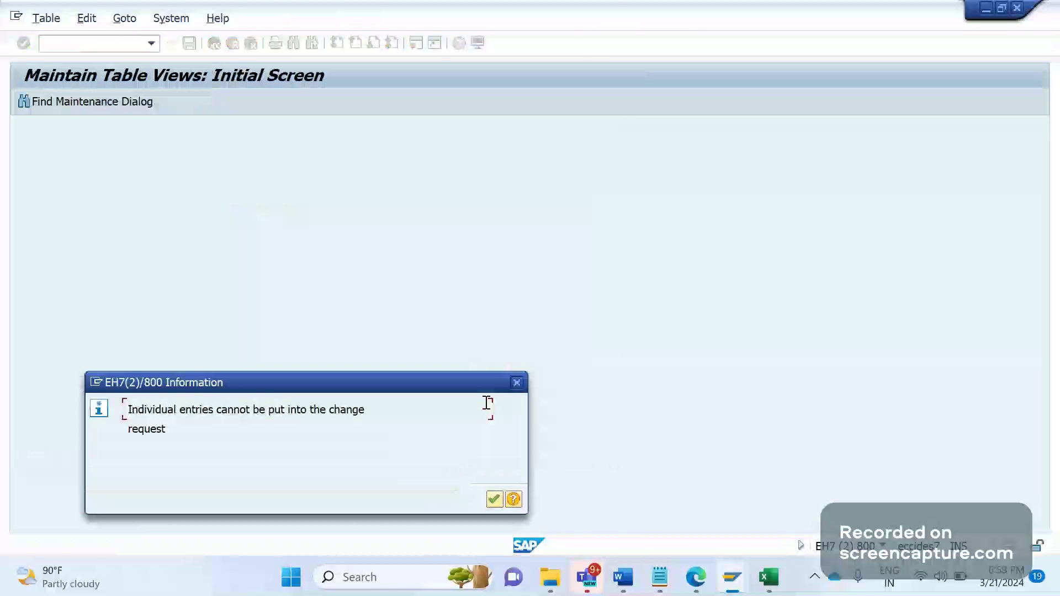
click(491, 496)
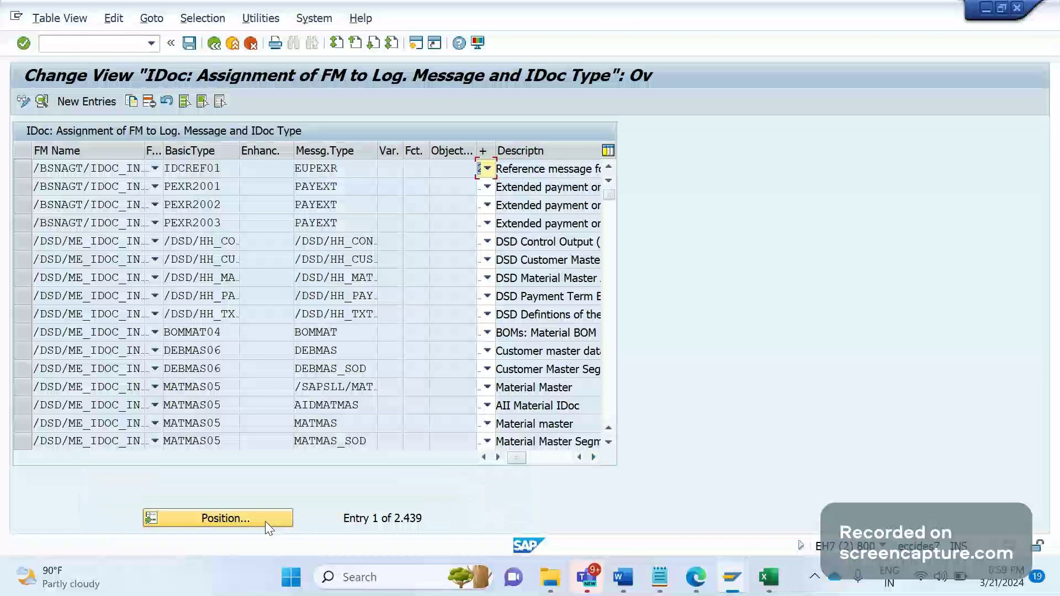
Position the function module assignment table to the entry with basic type ORDERS05 and message type ORDERS
click(265, 522)
key(Tab)
key(Tab)
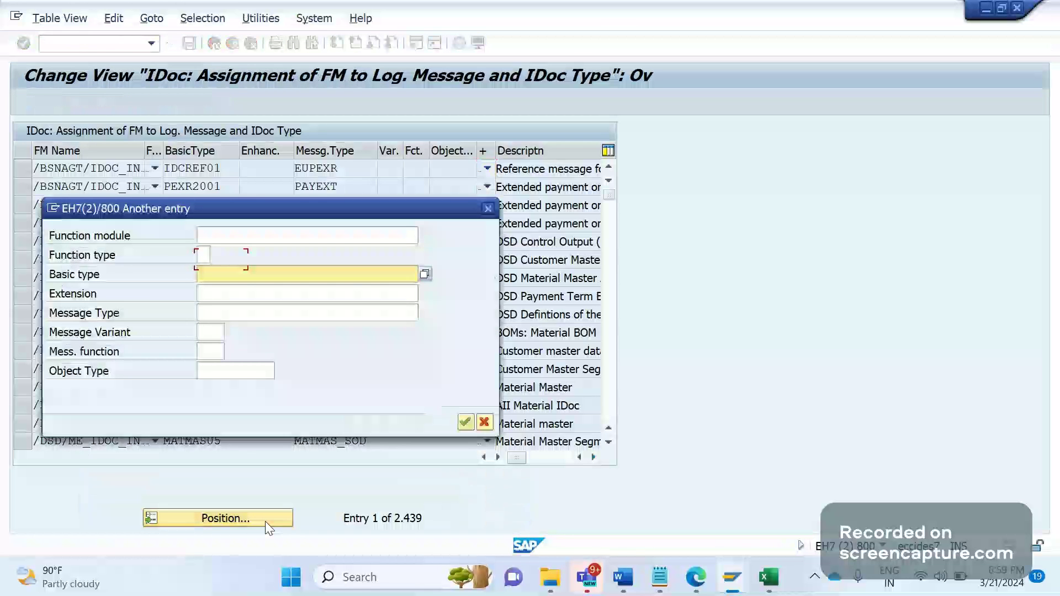
text(or)
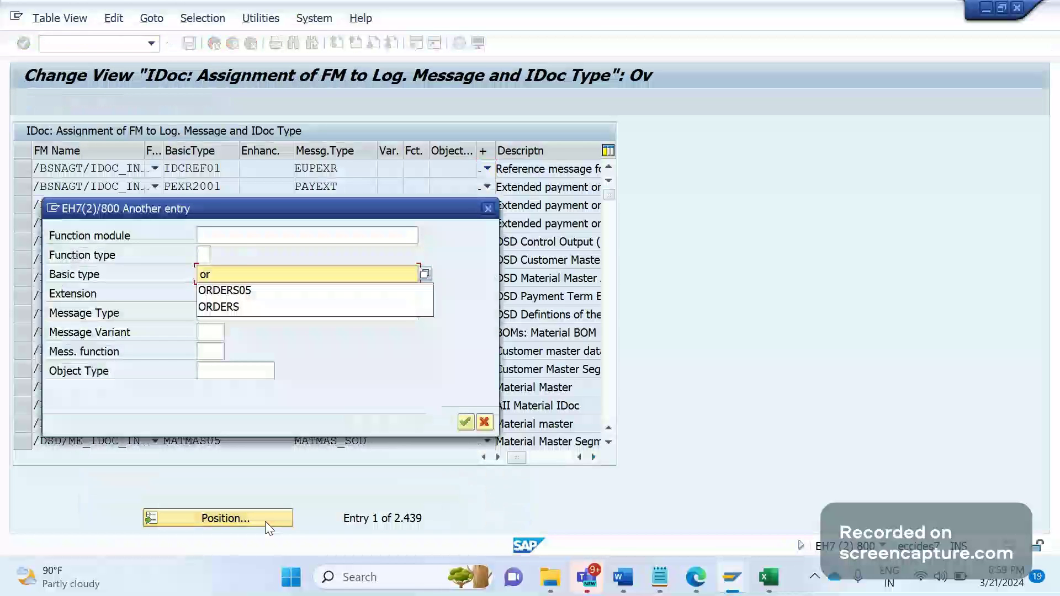
text(ders05)
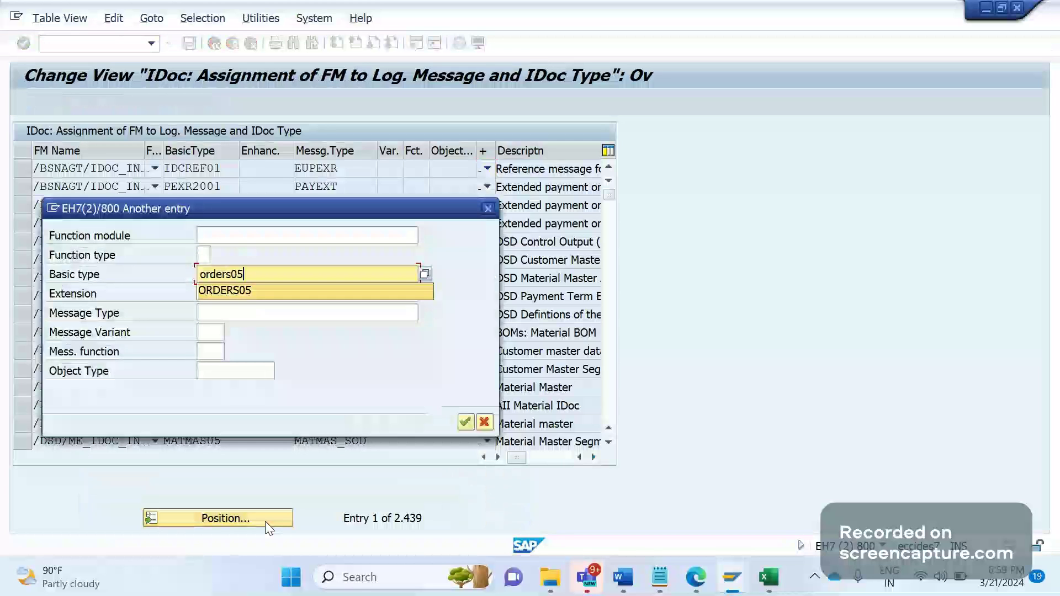
key(Tab)
key(Tab)
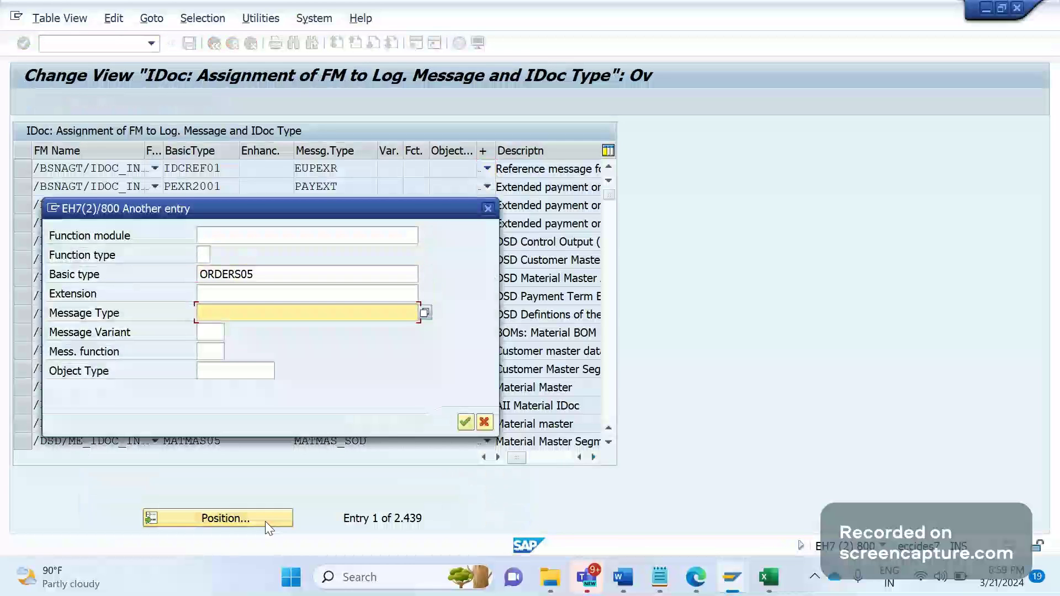
text(orde)
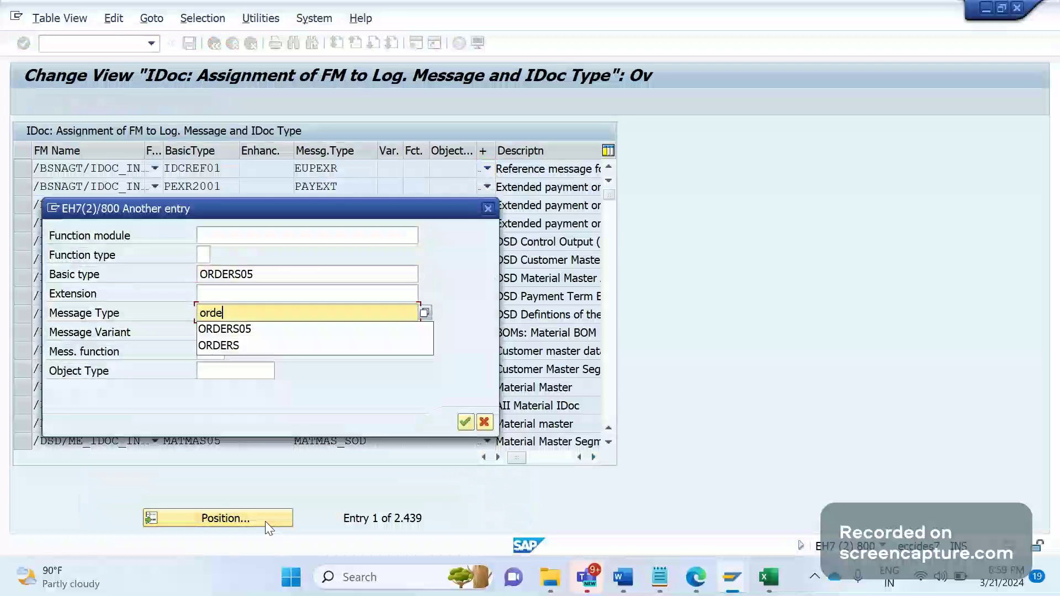
text(rs)
click(392, 399)
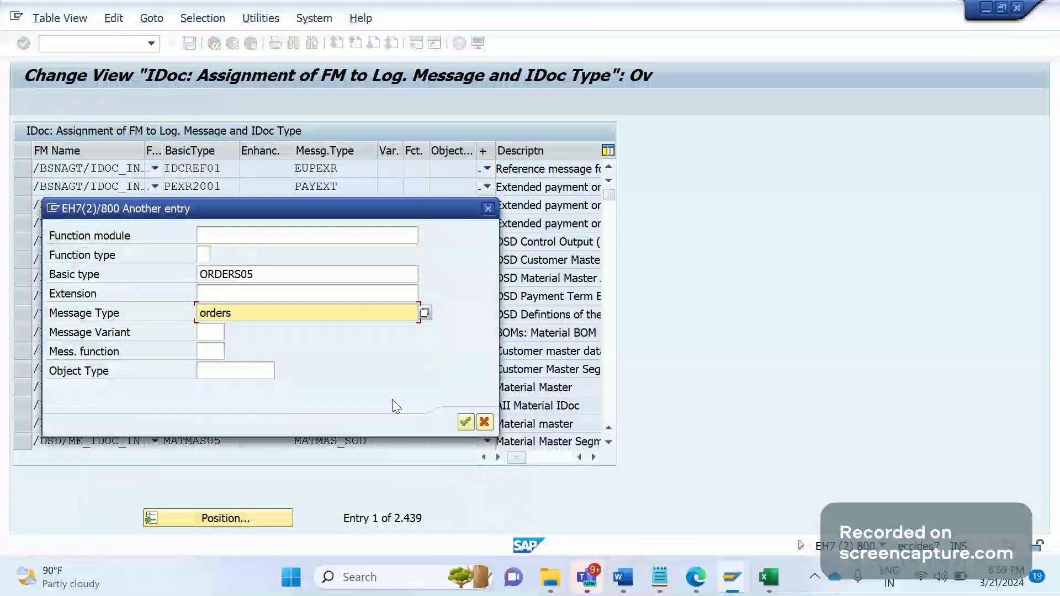
click(466, 421)
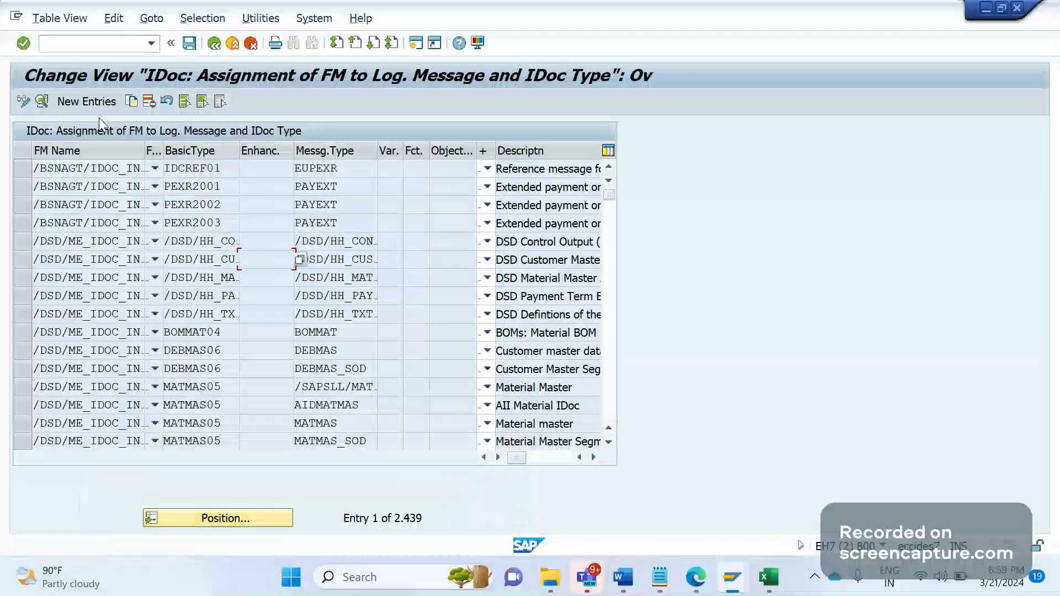
Create a new assignment entry with function module IDOC_INPUT_ORDERS and function type F Function module
click(94, 102)
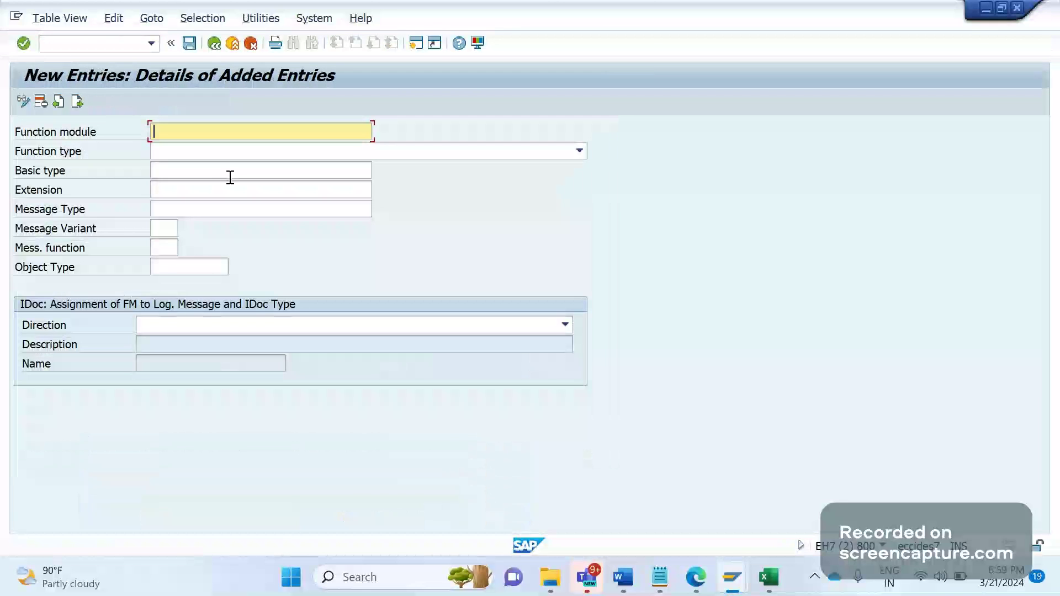
text(IODC_)
key(BackSpace)
text(_INPUT_ORDERS)
key(Tab)
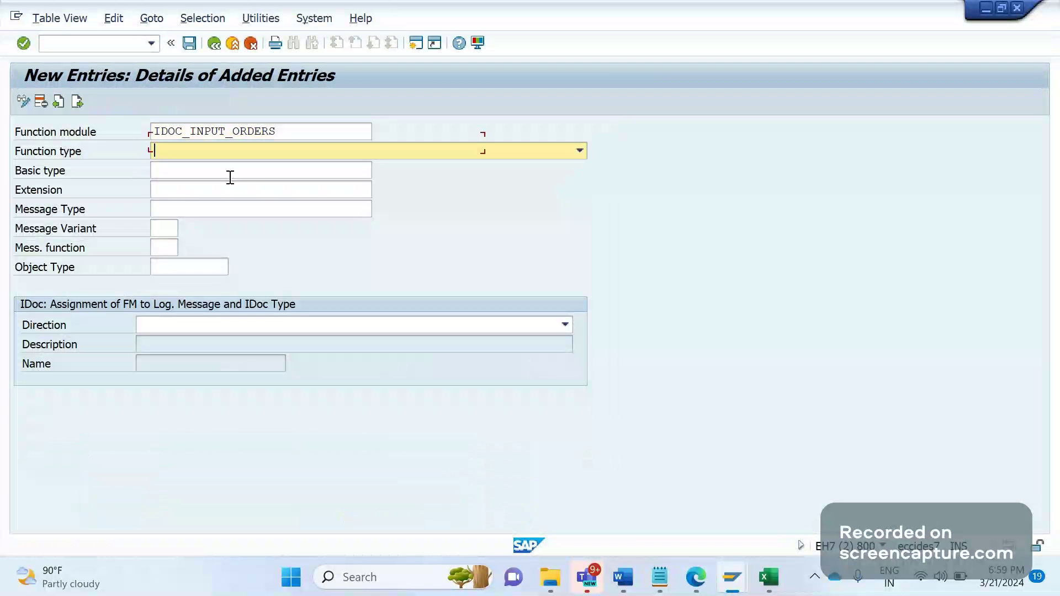
click(579, 151)
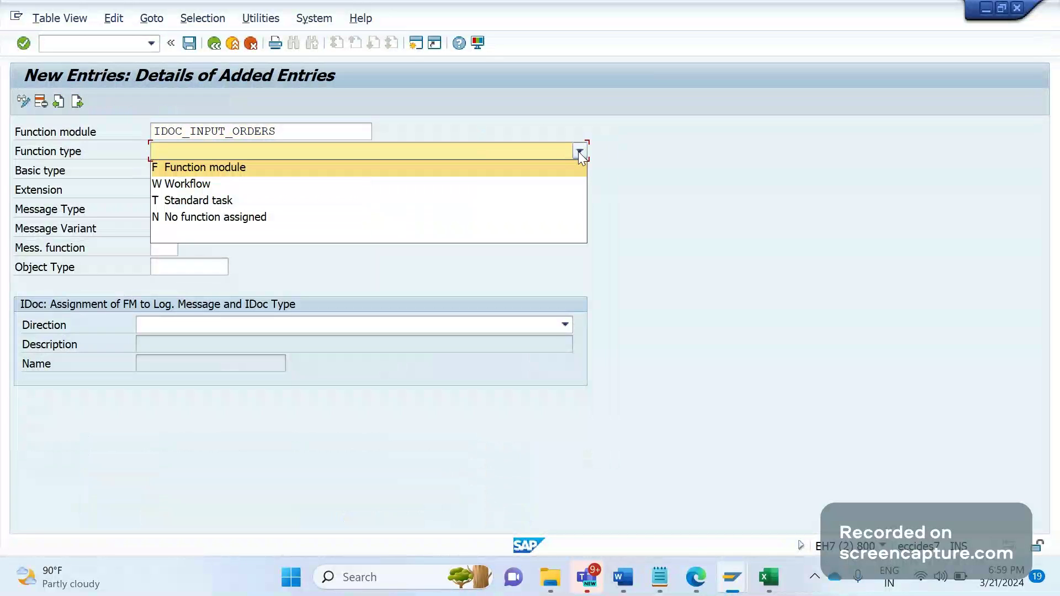
click(565, 161)
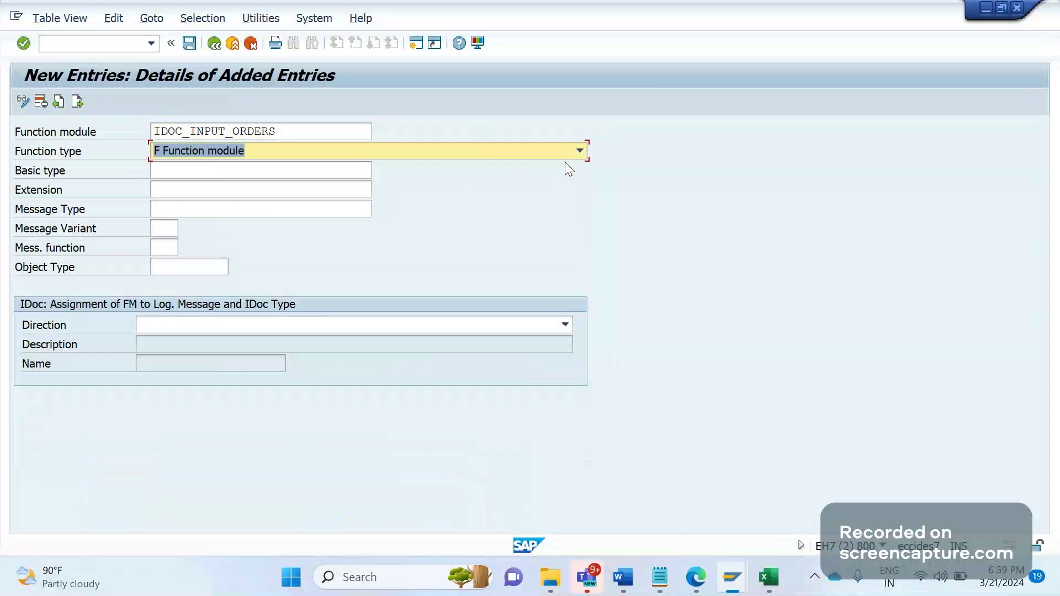
Set the new entry's basic type to ORDERS05 from the suggested values
click(208, 170)
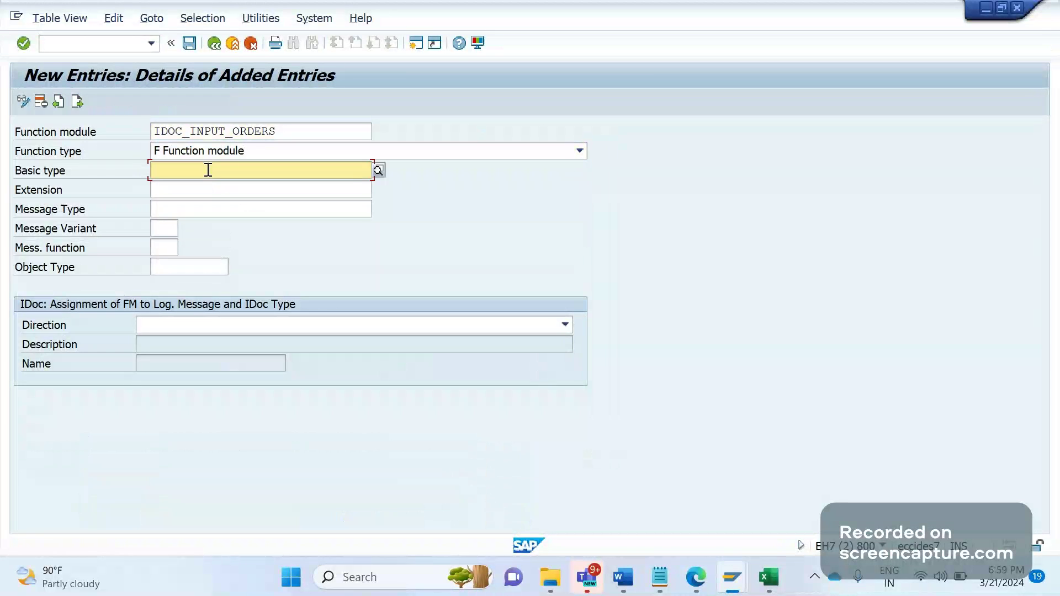
text(ORDERS)
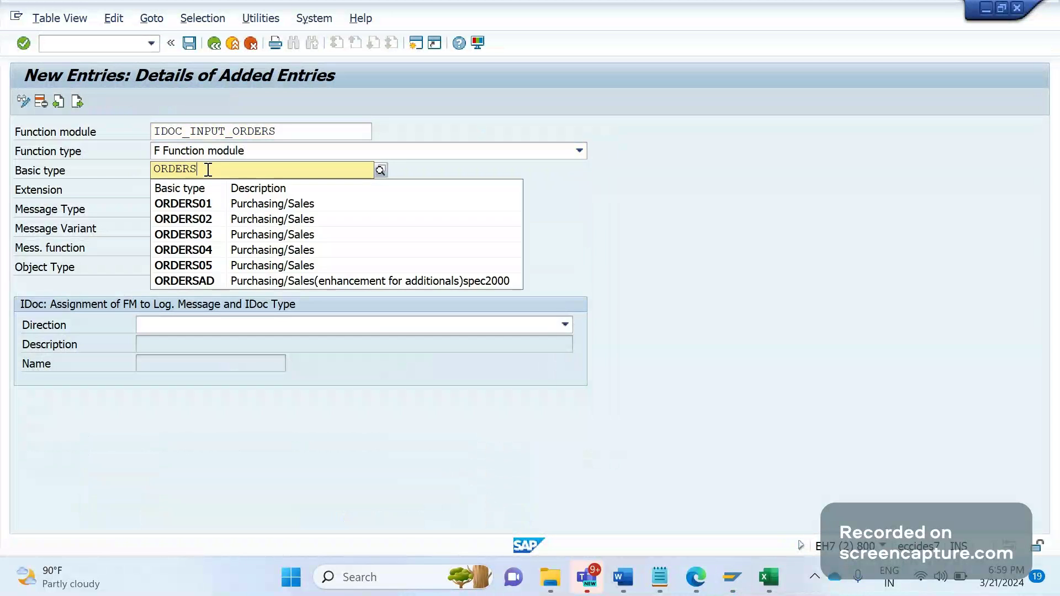
key(Down)
key(Down)
key(Down)
key(Down)
key(Return)
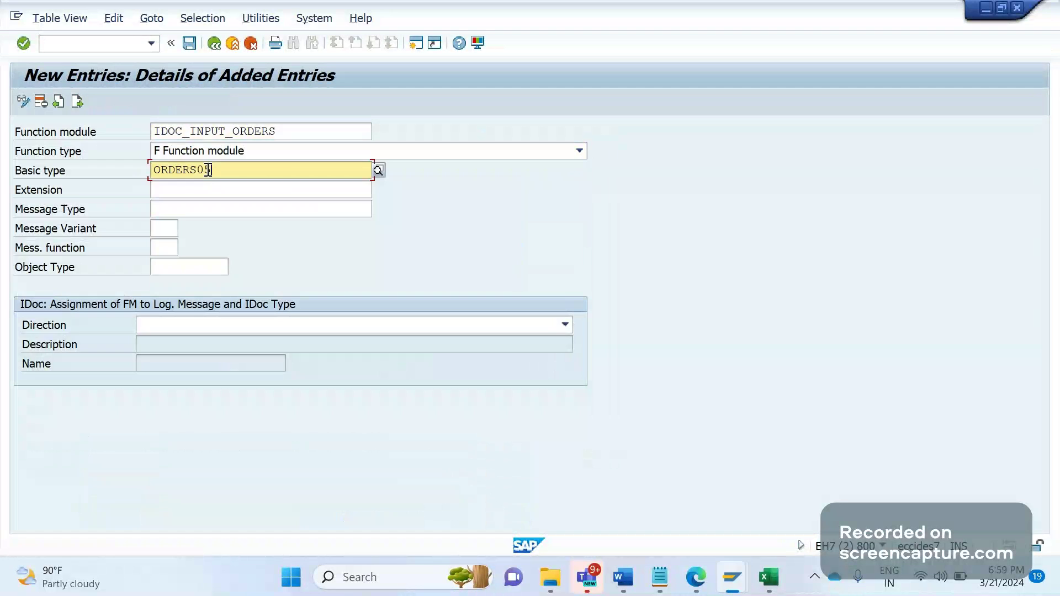
Enter extension ZSDS_CUSTOMER1, copied from Excel cell H4, and message type ORDERS, and try to validate the entry
click(202, 188)
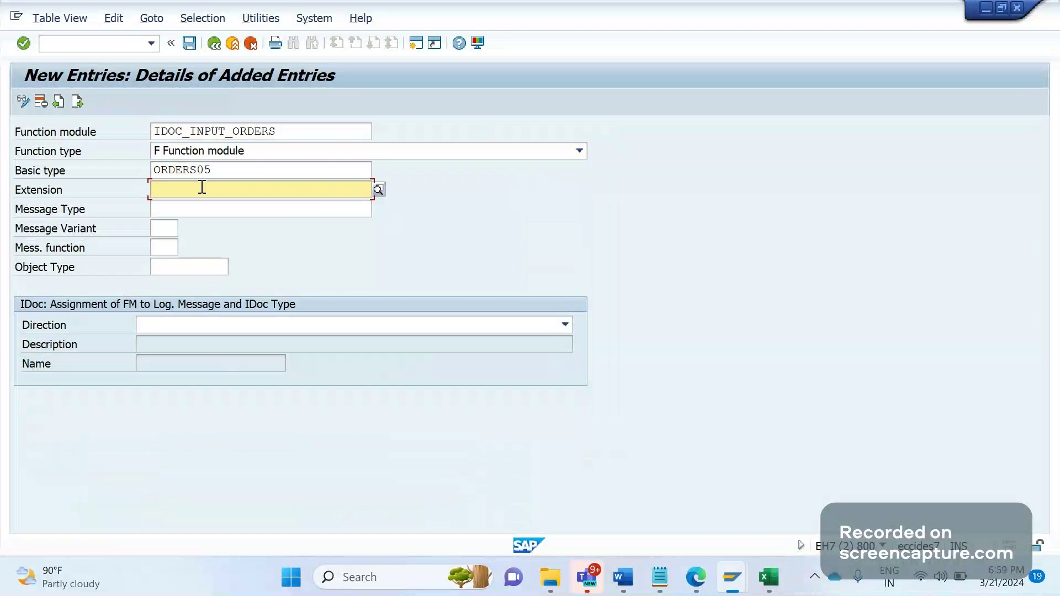
key(alt+Tab)
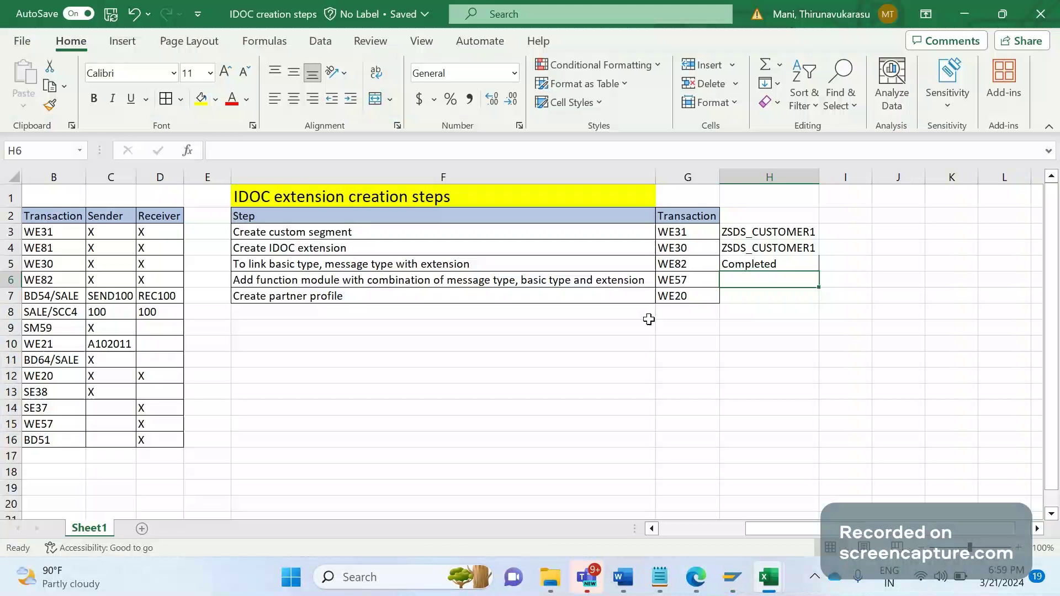
click(764, 243)
key(ctrl+c)
key(Right)
key(alt+Tab)
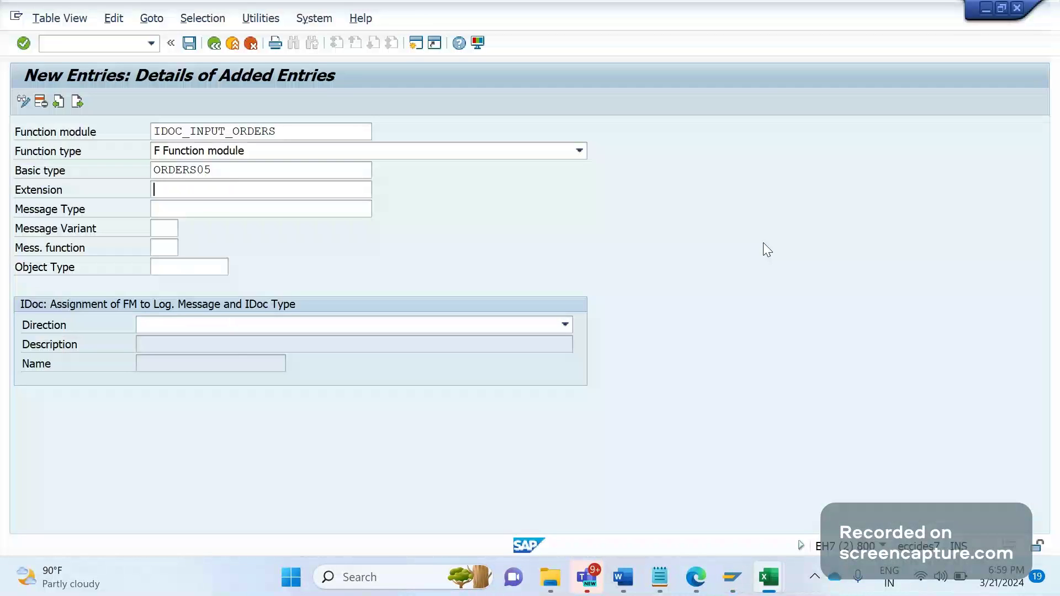
key(ctrl+v)
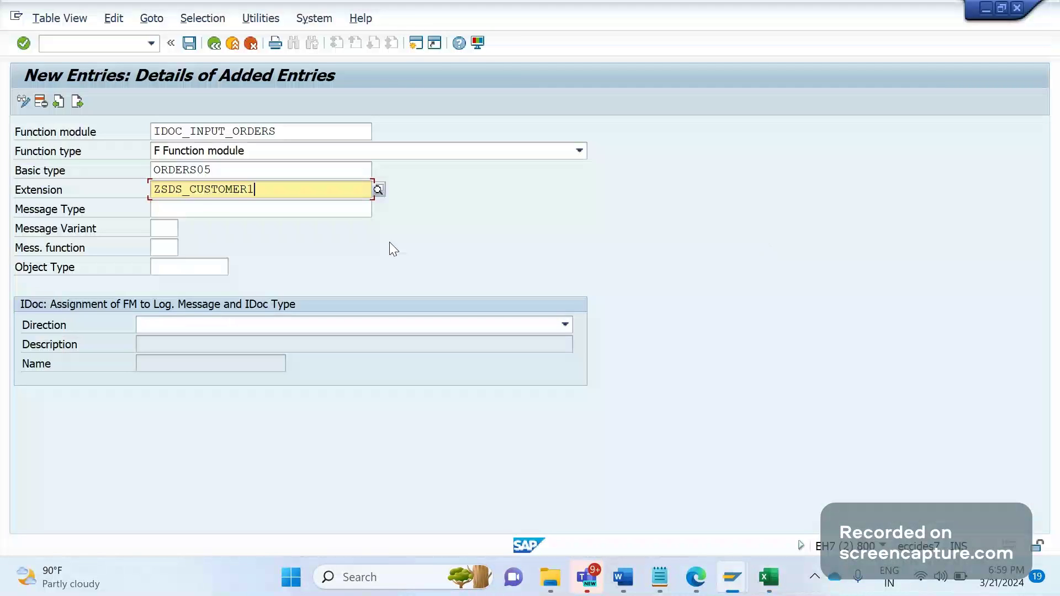
click(197, 209)
text(ORDERS)
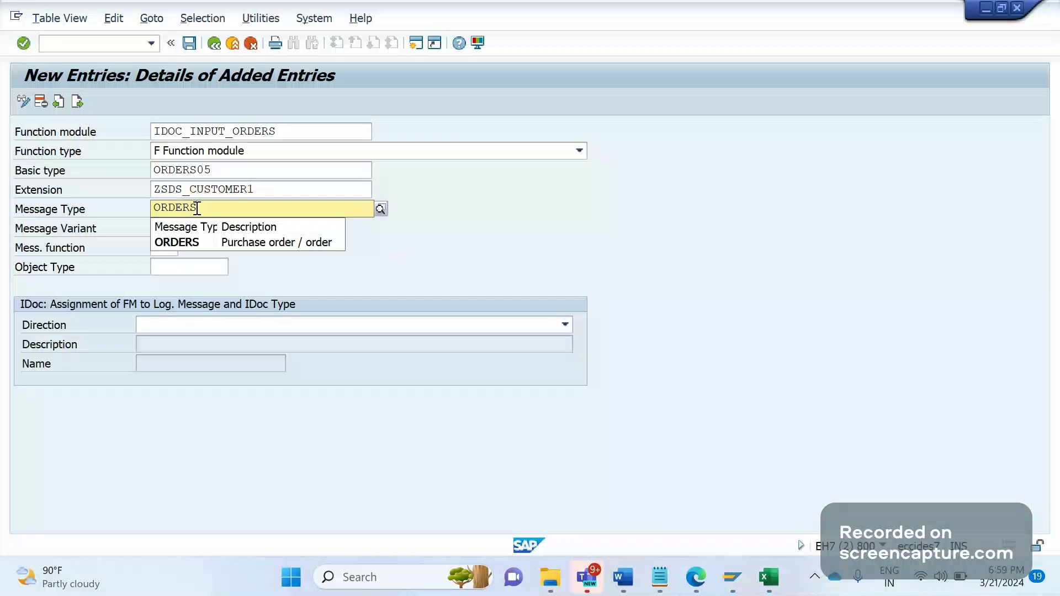
key(Return)
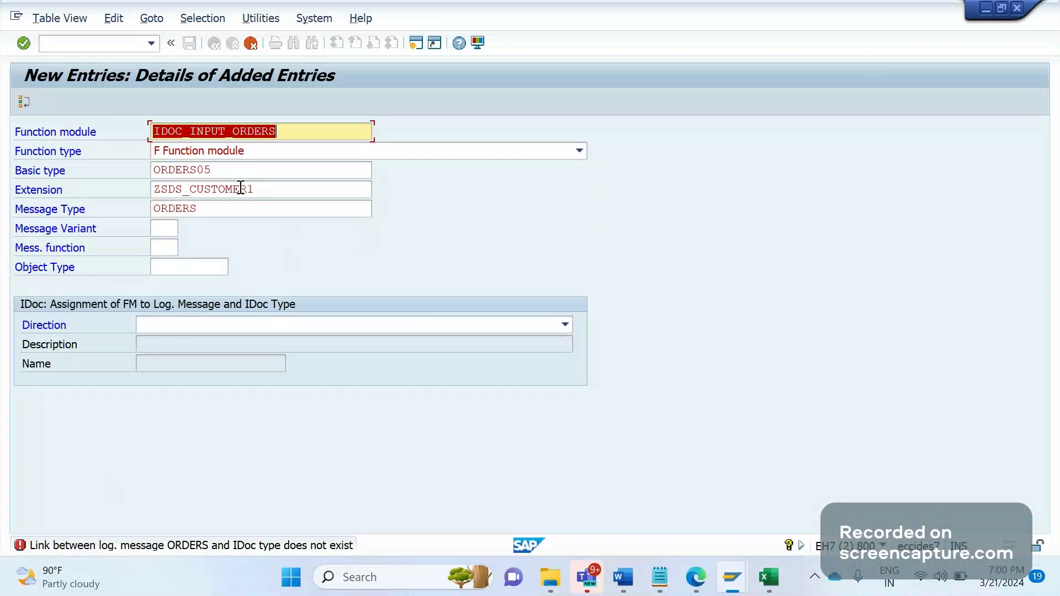
Clear the function module name, keep function type F Function module, and cancel the new entry, discarding its changes
click(340, 126)
key(BackSpace)
key(BackSpace)
key(BackSpace)
key(BackSpace)
key(BackSpace)
key(BackSpace)
key(BackSpace)
key(BackSpace)
key(BackSpace)
key(BackSpace)
key(BackSpace)
key(BackSpace)
key(BackSpace)
key(BackSpace)
key(BackSpace)
key(BackSpace)
key(BackSpace)
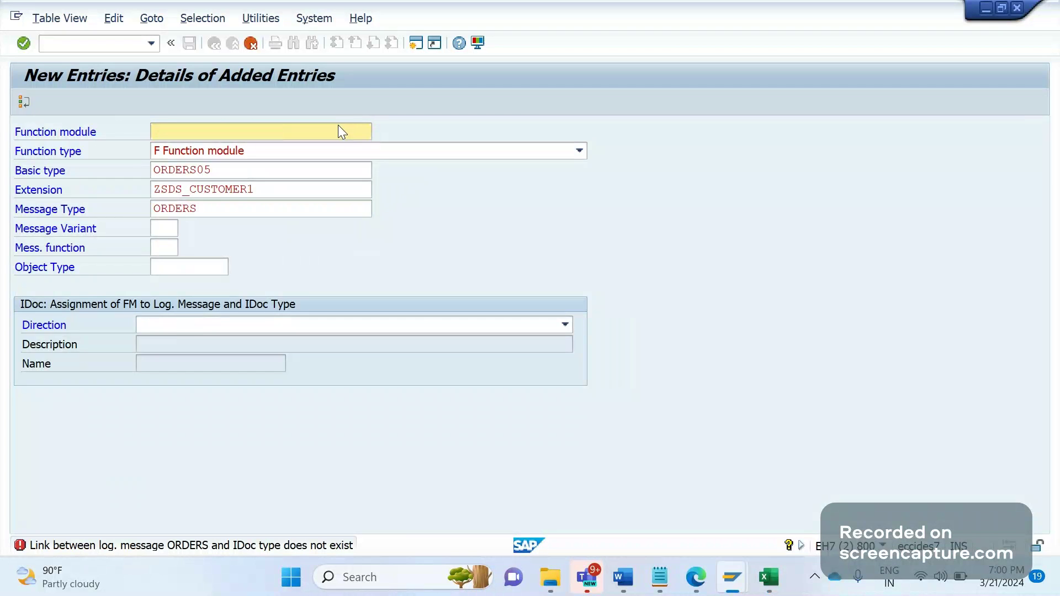
key(Return)
click(346, 151)
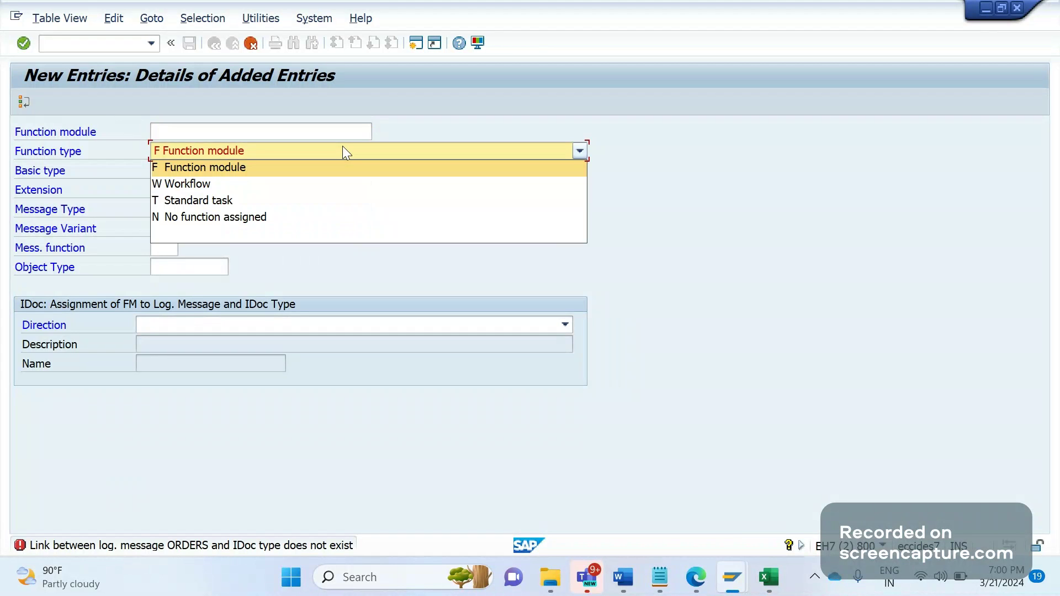
click(324, 166)
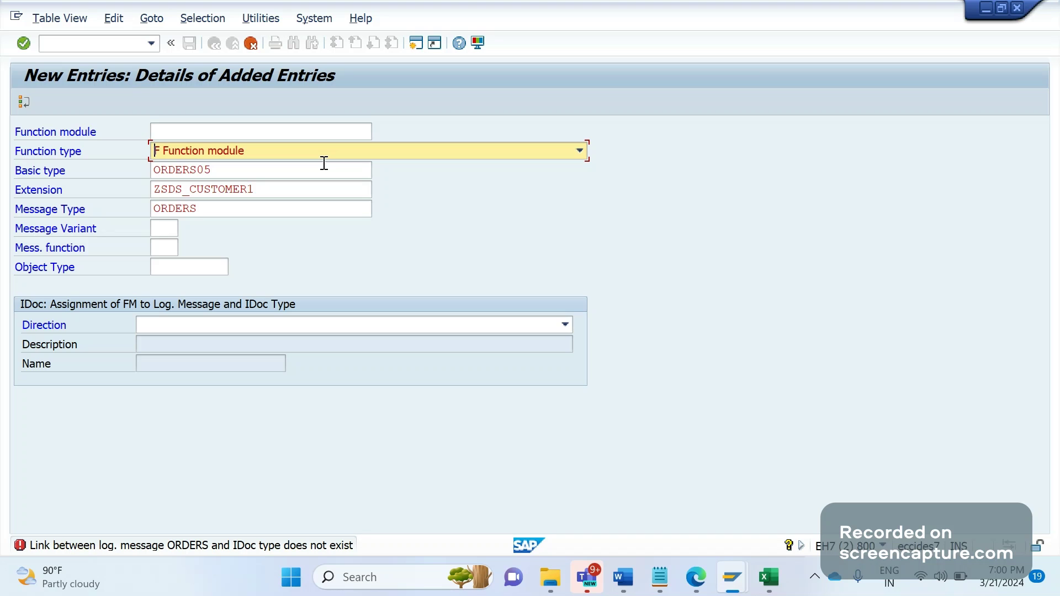
click(250, 43)
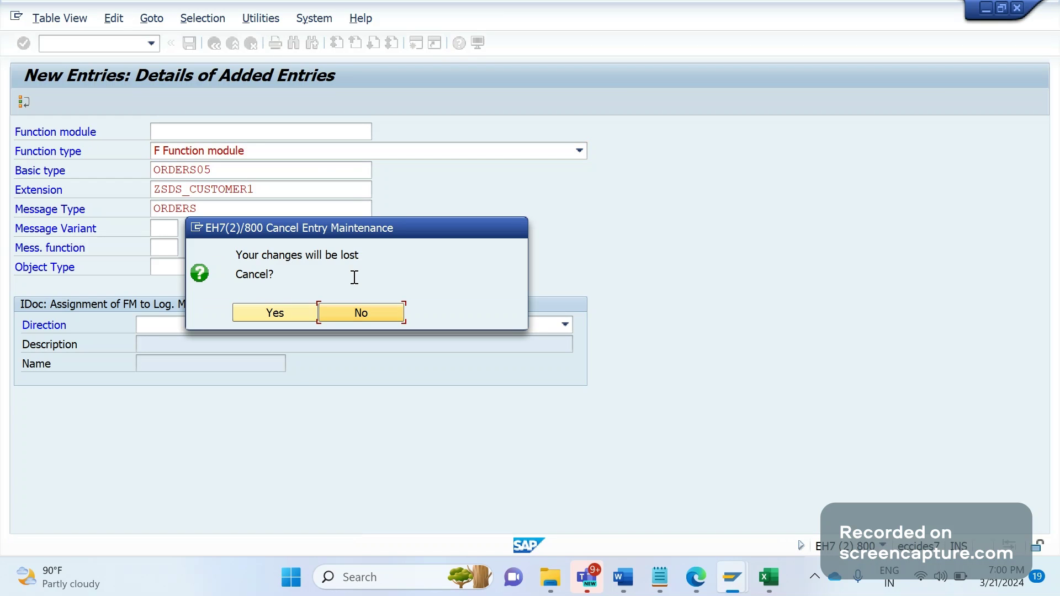
click(300, 306)
Check the partner profile step in the Excel list, return to SAP and open transaction WE20
key(alt+Tab)
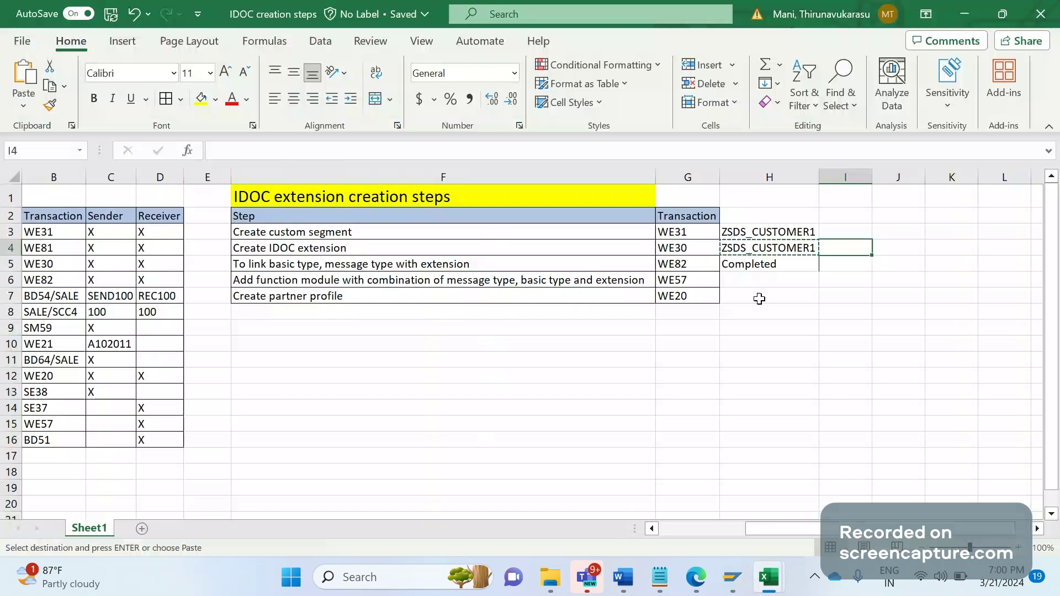
click(754, 280)
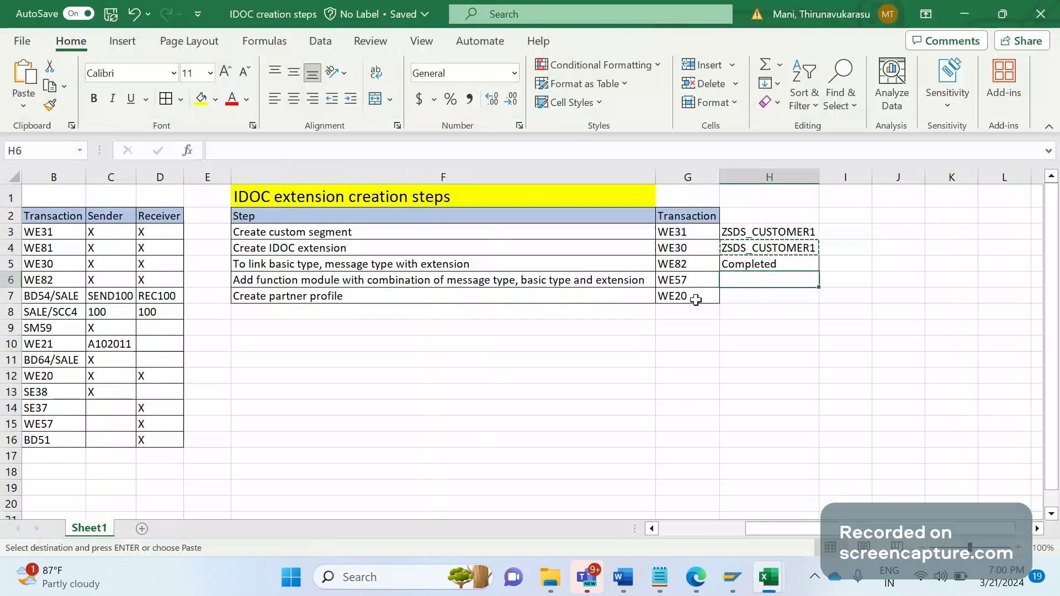
click(468, 302)
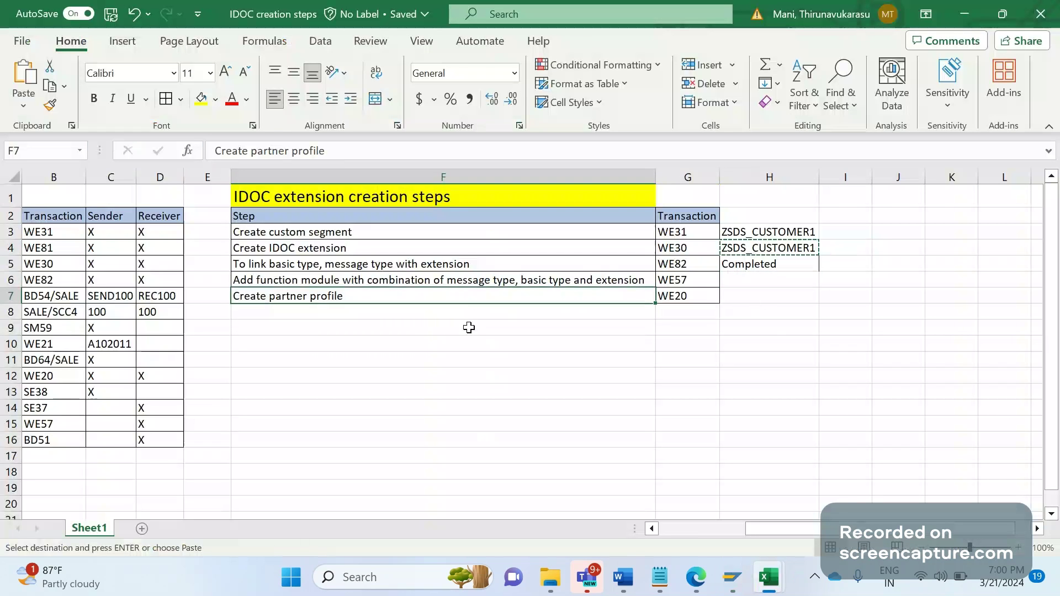
key(alt+Tab)
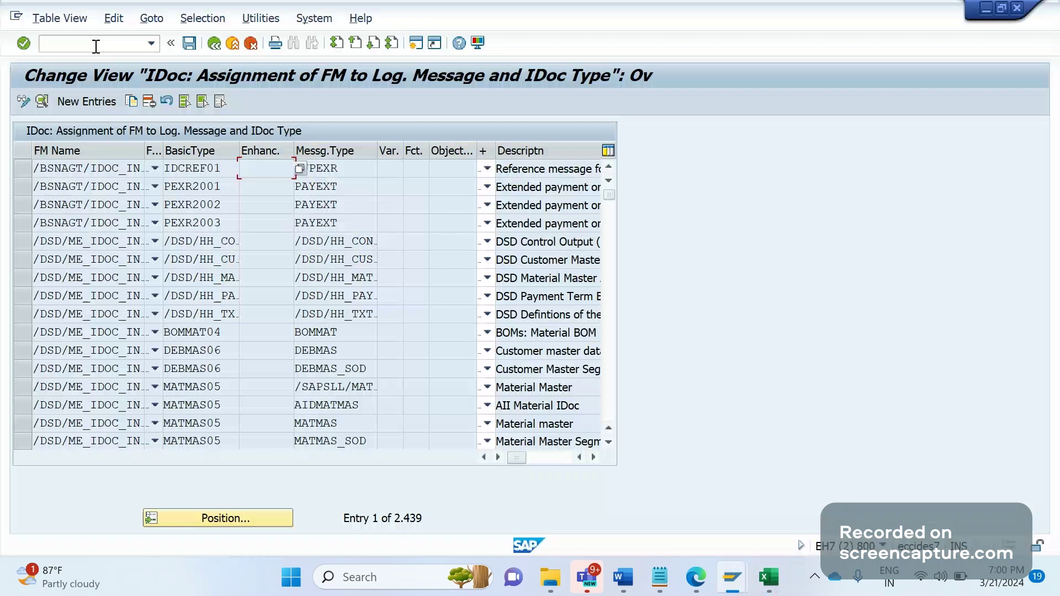
click(97, 45)
text(/NWE20)
key(Return)
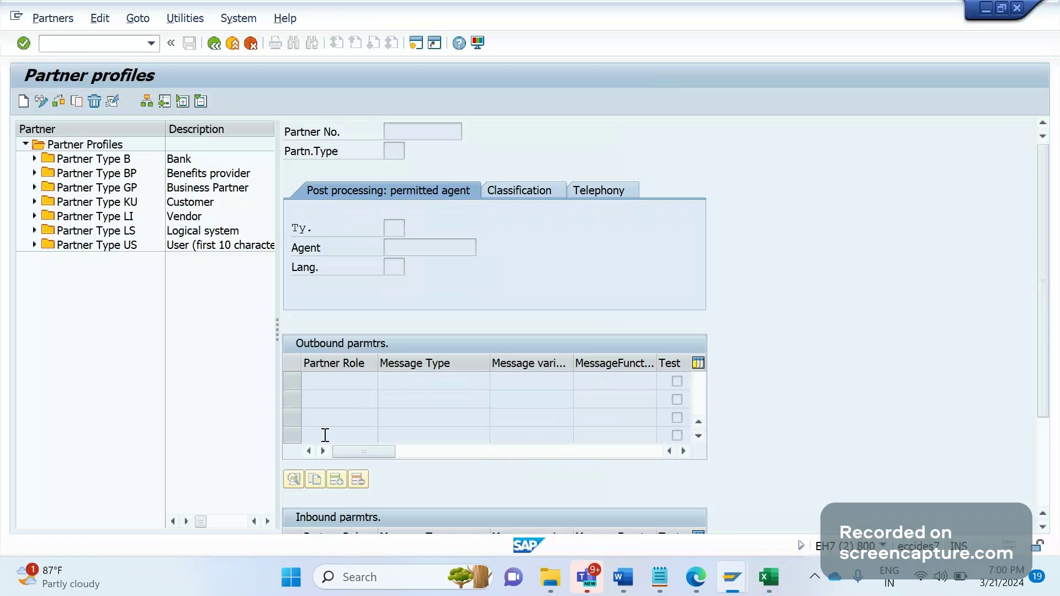
Look up the partner number and type in the inbound ORDERS IDoc display, and expand Partner Type LS in the partner profiles
mouse_move(732, 577)
click(670, 497)
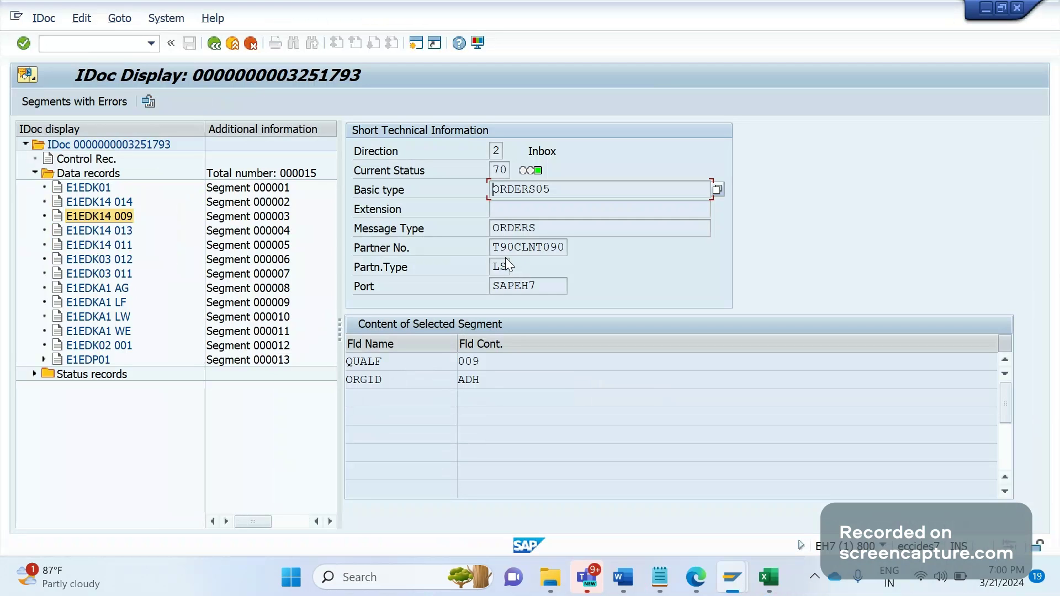
key(alt+Tab)
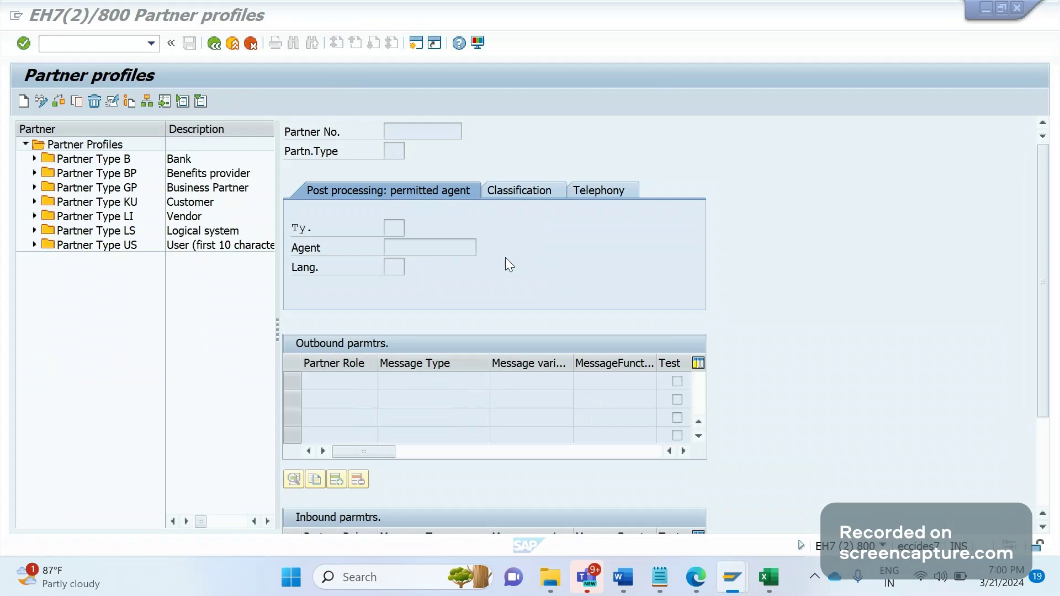
key(alt+Tab)
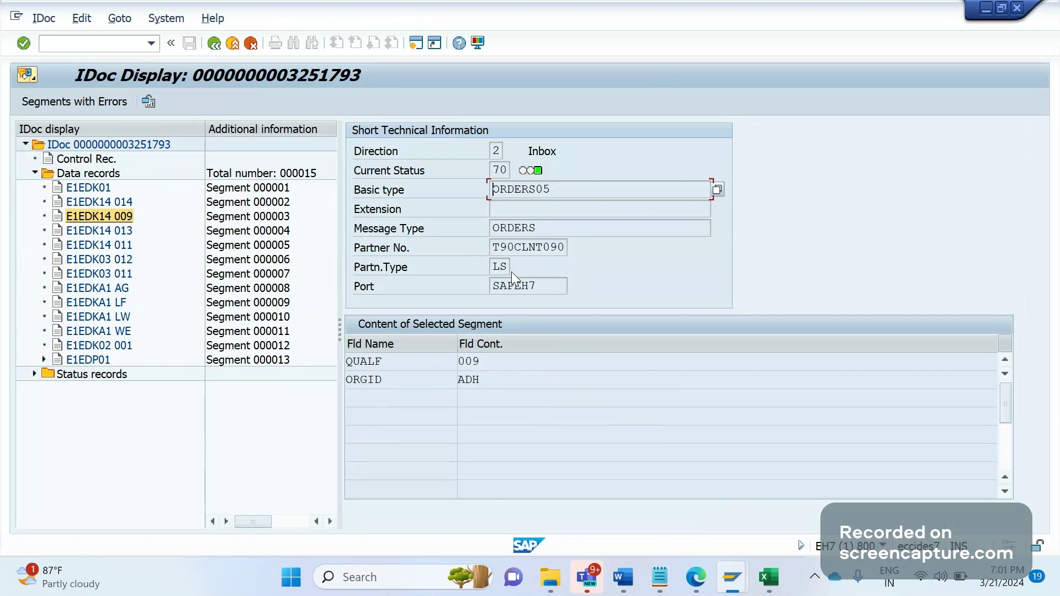
key(alt+Tab)
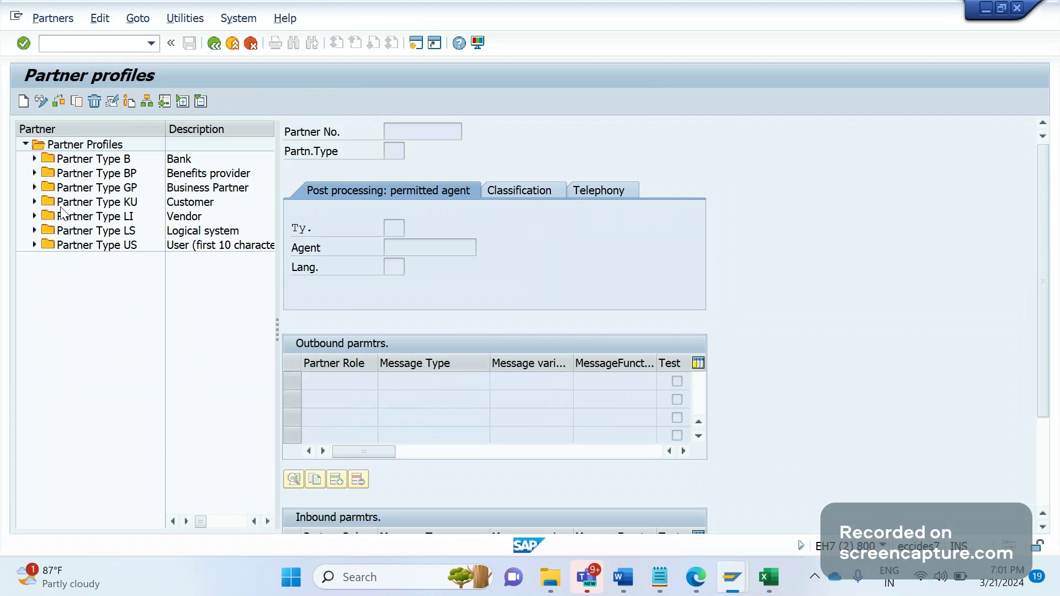
click(34, 230)
key(alt+Tab)
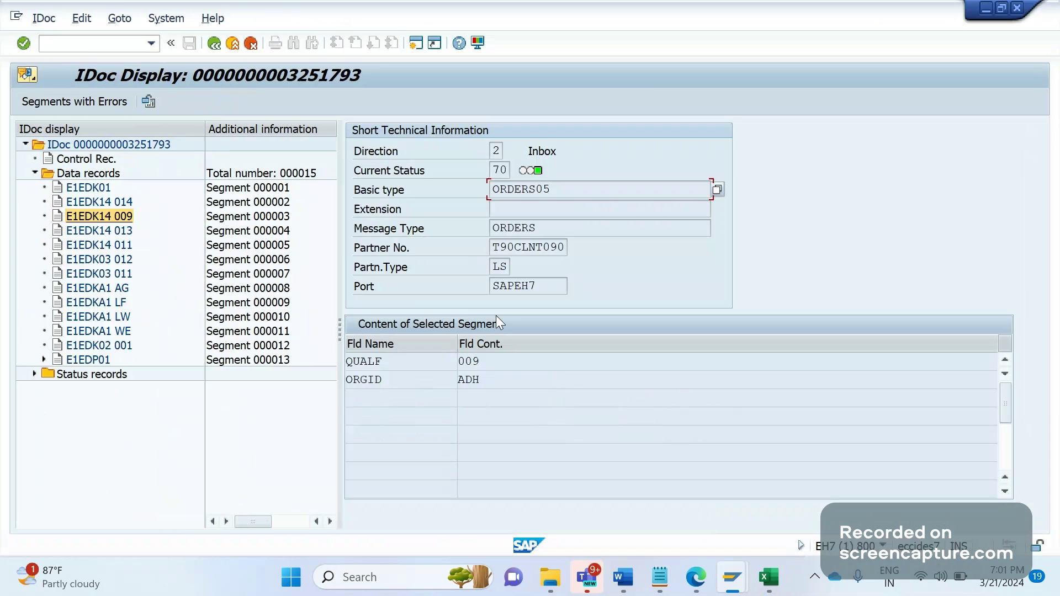
key(alt+Tab)
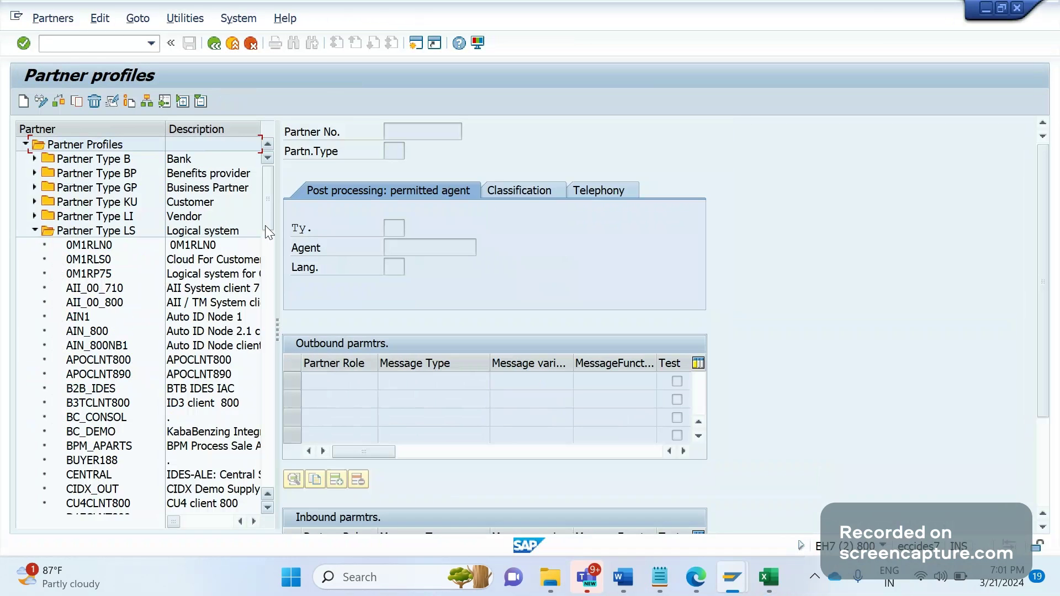
Open the partner profile of logical system T90CLNT090 from the Partner Type LS list
drag(265, 225, 235, 442)
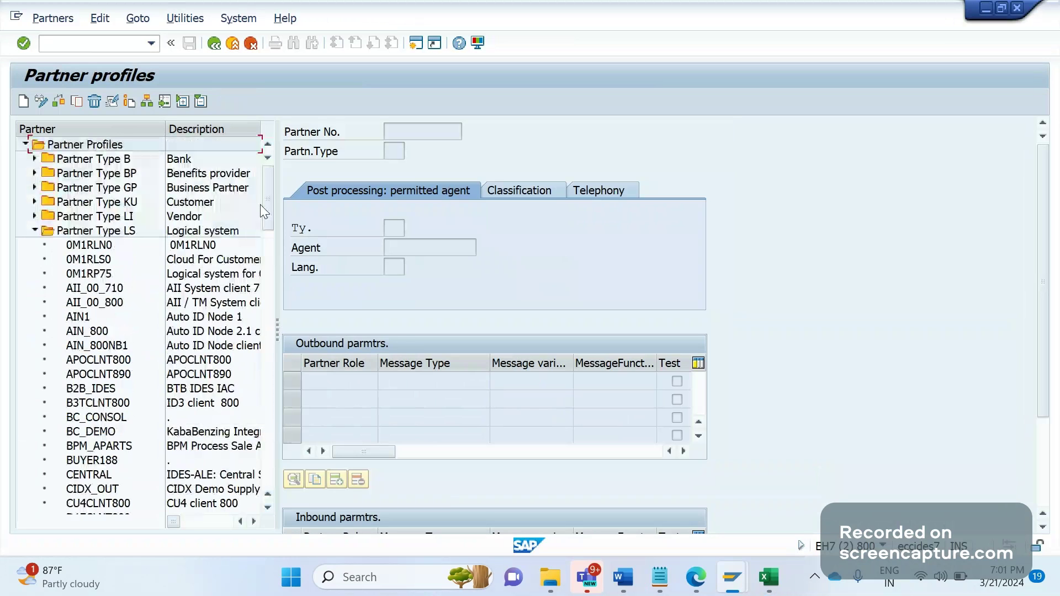
drag(260, 204, 258, 445)
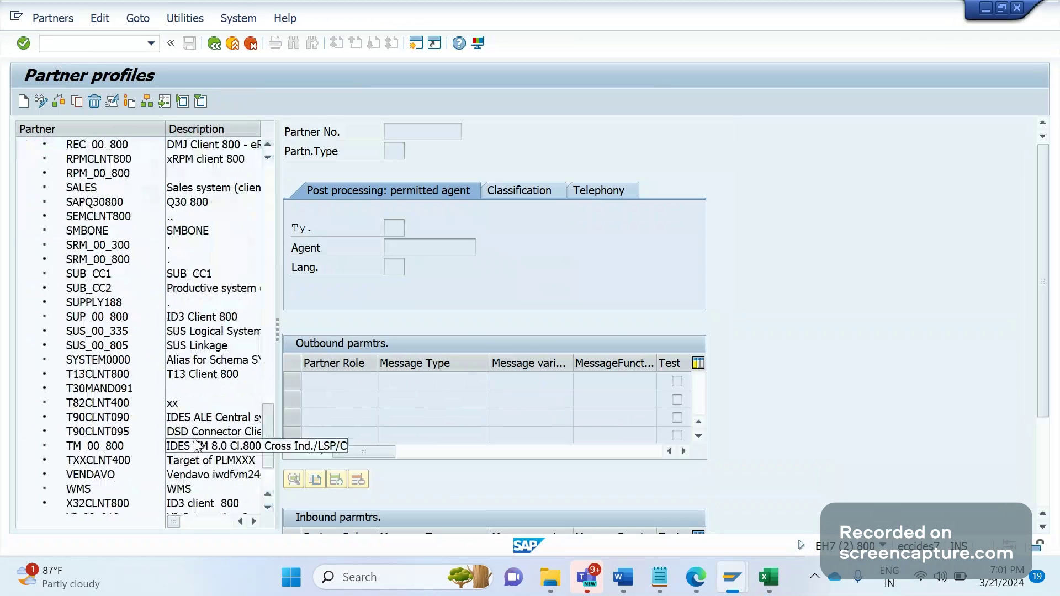
click(110, 421)
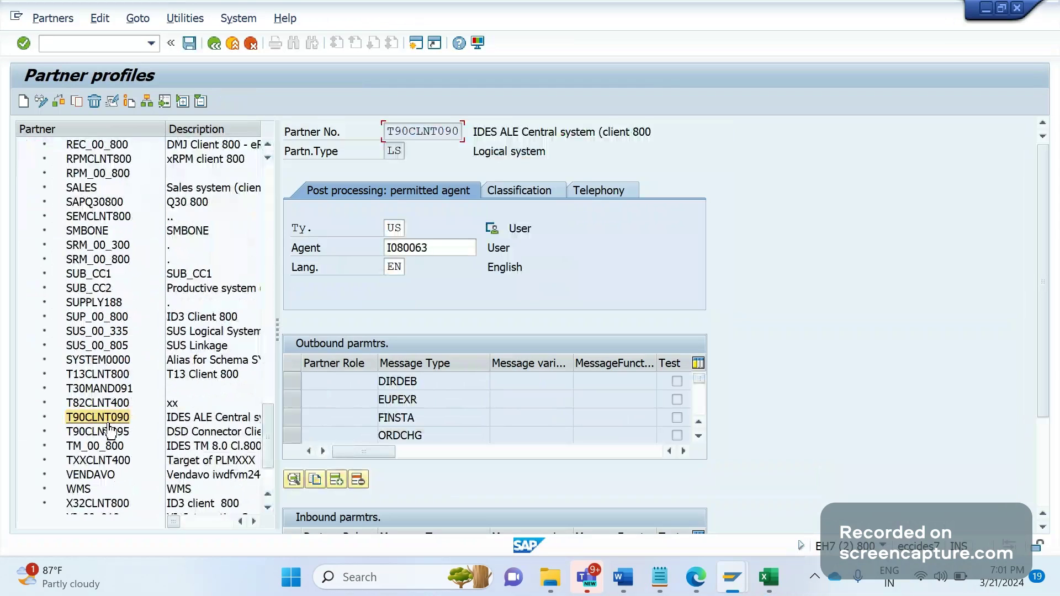
Examine the message types in the inbound parameters of partner T90CLNT090
drag(1045, 299, 1015, 389)
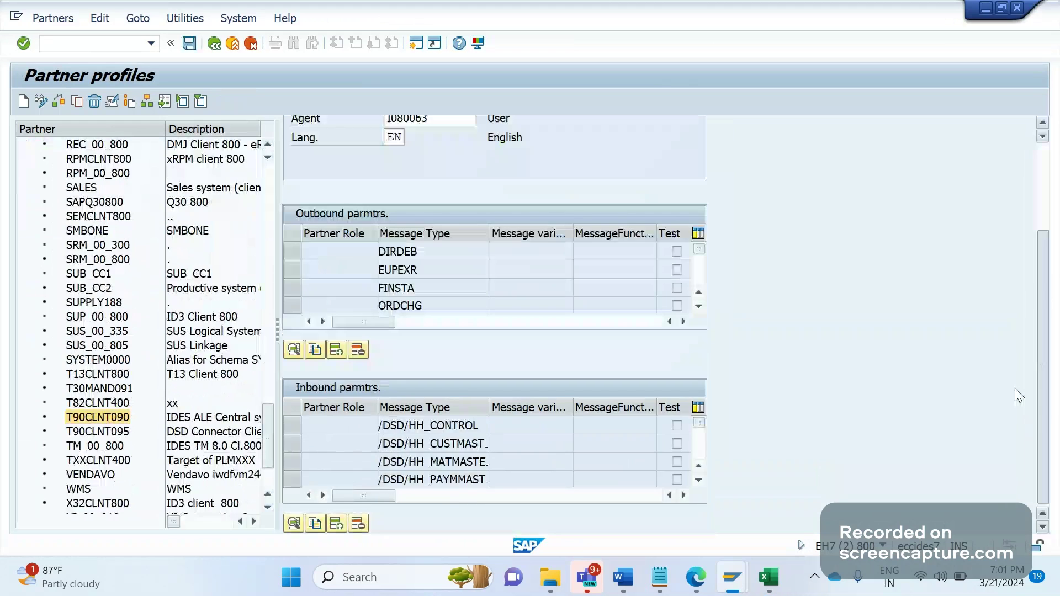
click(429, 424)
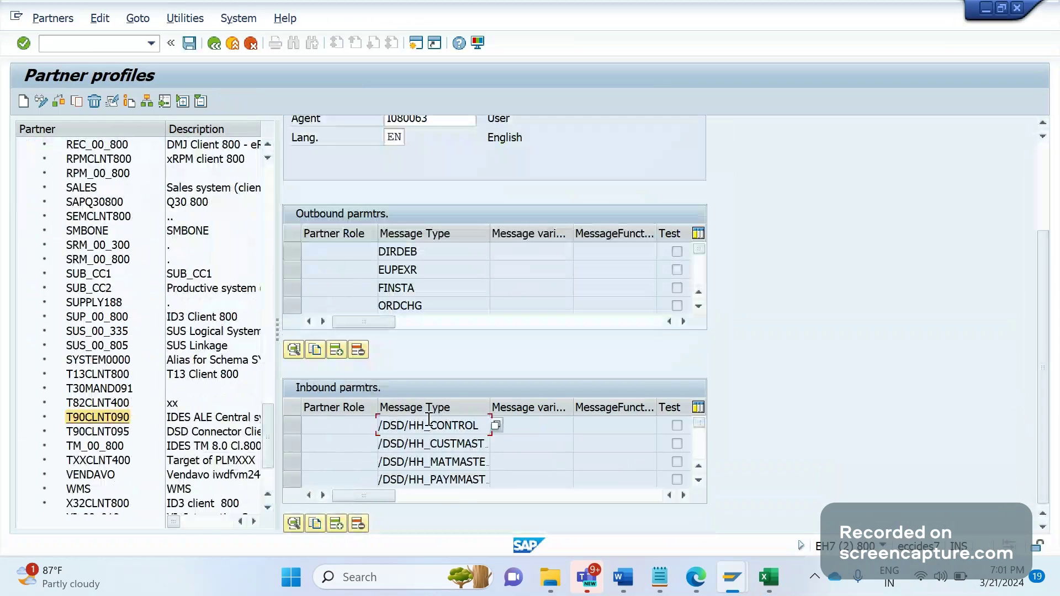
scroll(429, 419, down, 3)
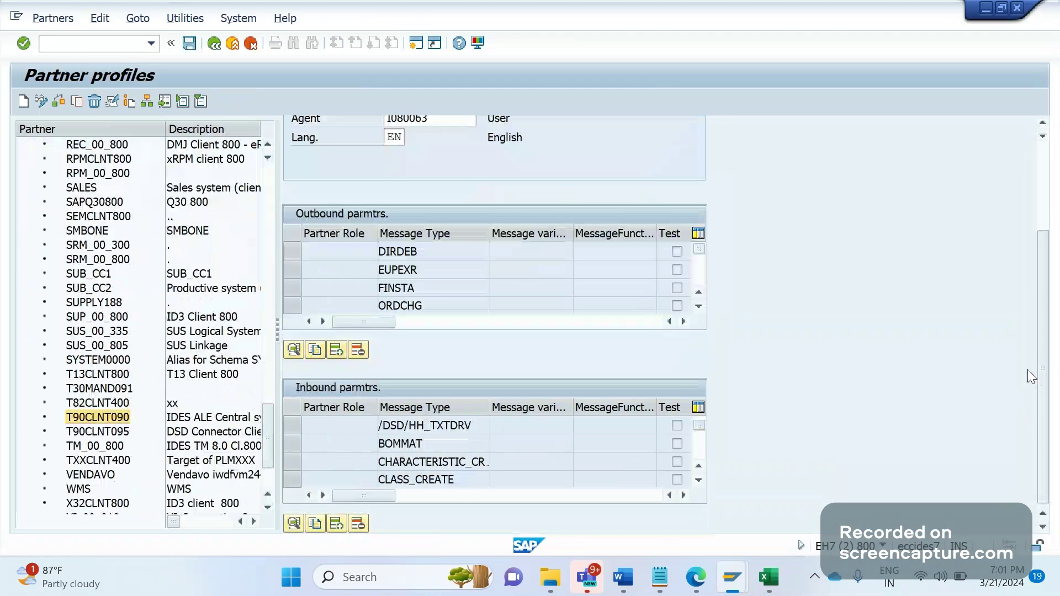
click(417, 463)
key(Return)
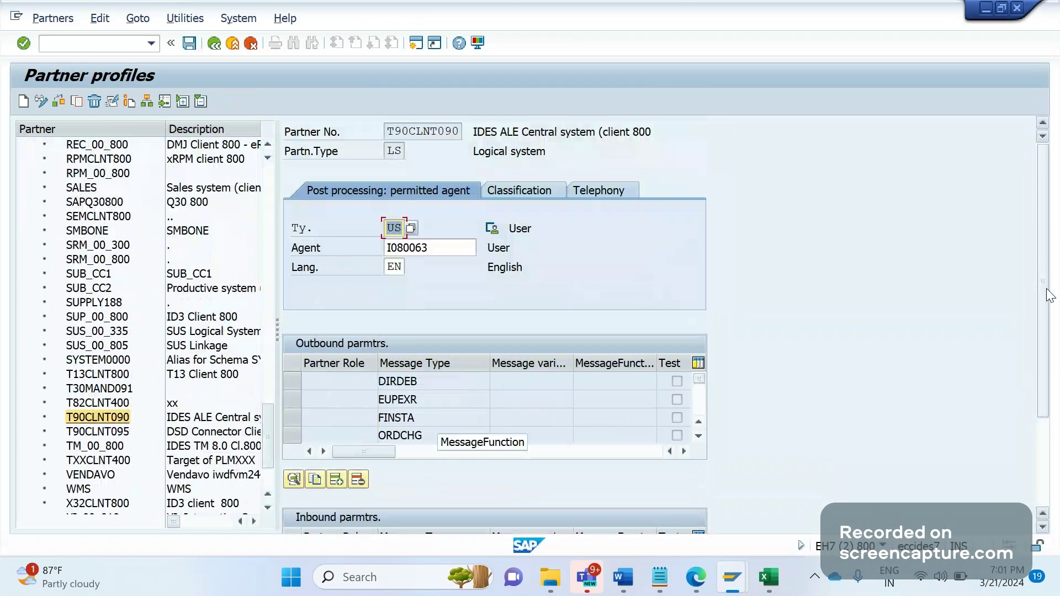
scroll(1026, 423, down, 3)
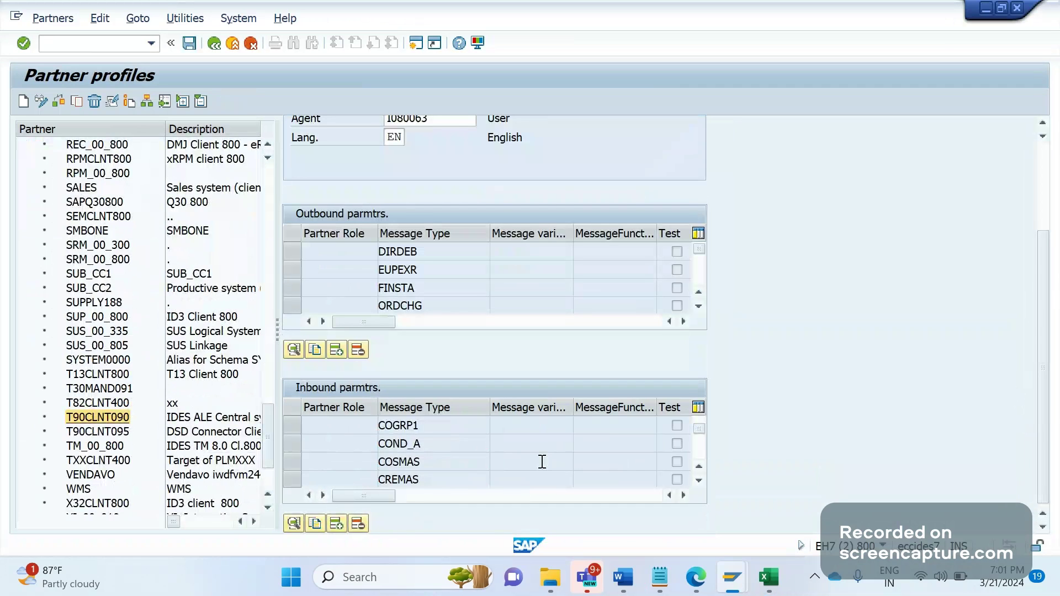
scroll(532, 454, up, 3)
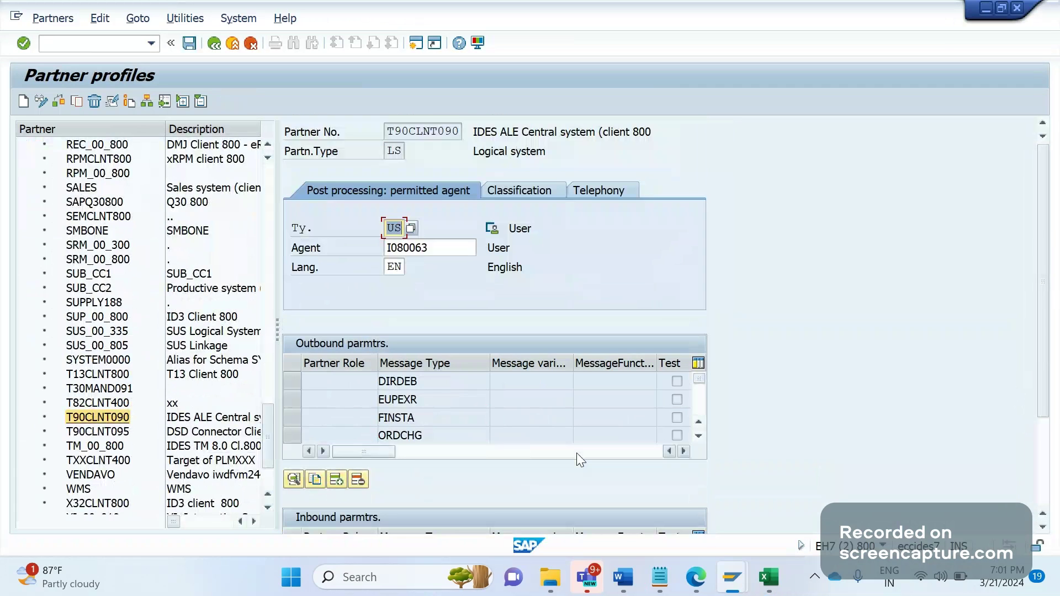
scroll(766, 490, down, 3)
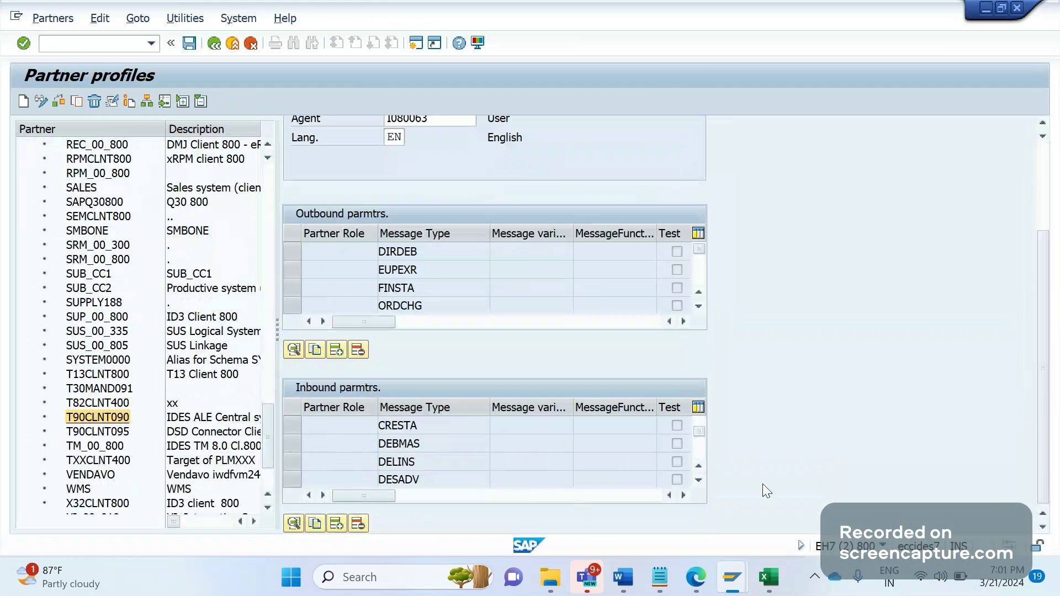
scroll(697, 481, up, 3)
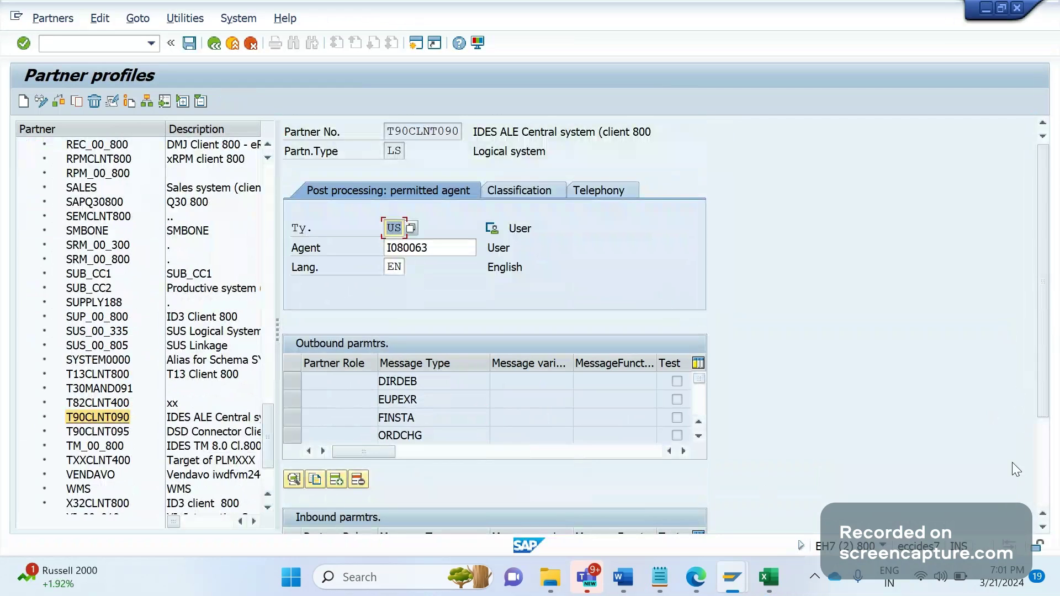
Find message type ORDERS in the partner's outbound parameters and open its details
click(503, 419)
scroll(501, 419, down, 1)
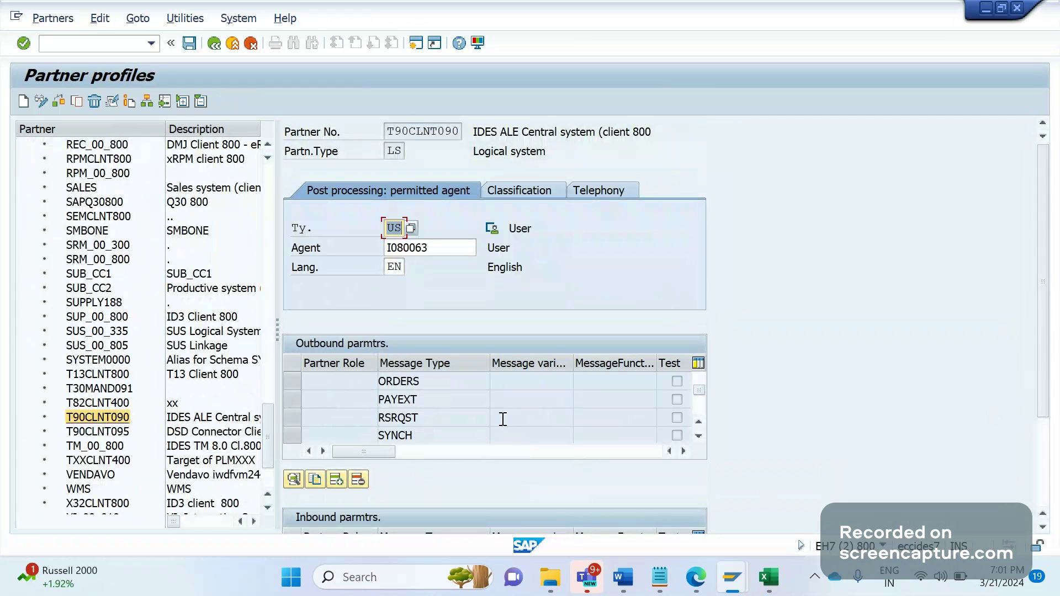
double_click(424, 388)
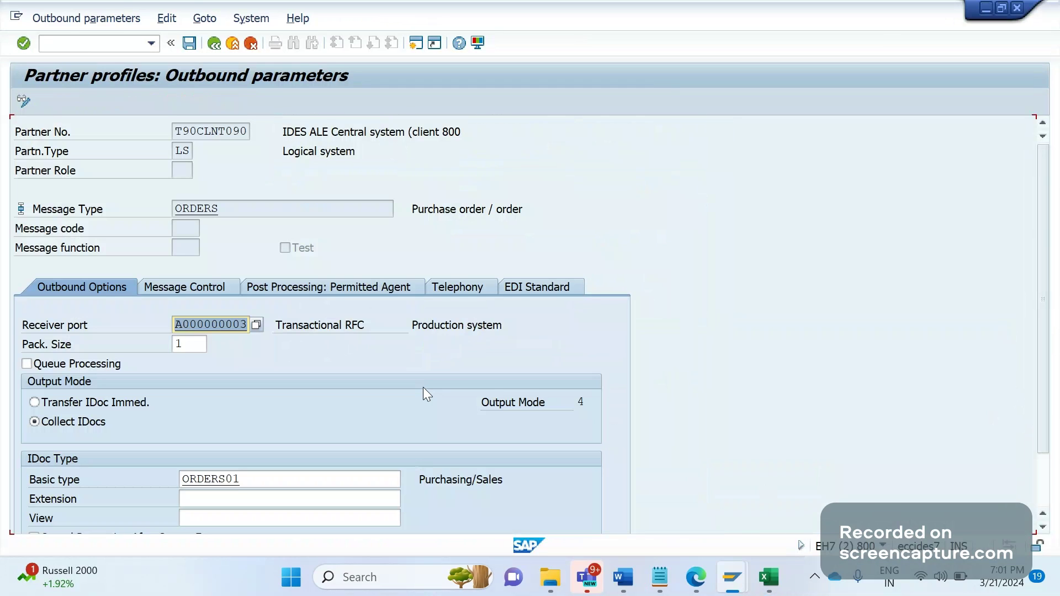
Set the basic type of the ORDERS outbound parameters to ORDERS05
click(25, 104)
click(257, 499)
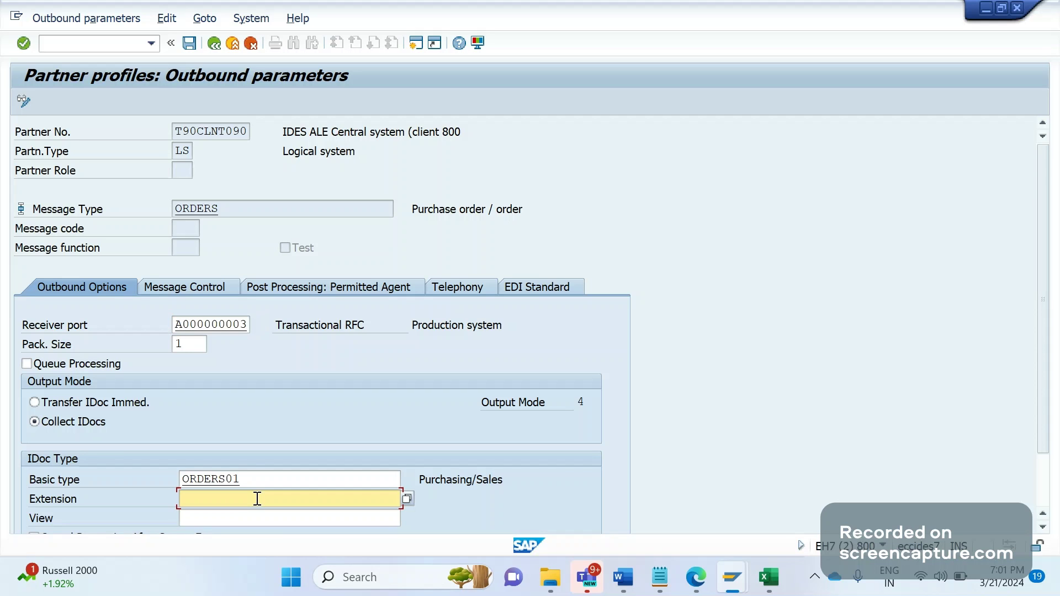
click(257, 473)
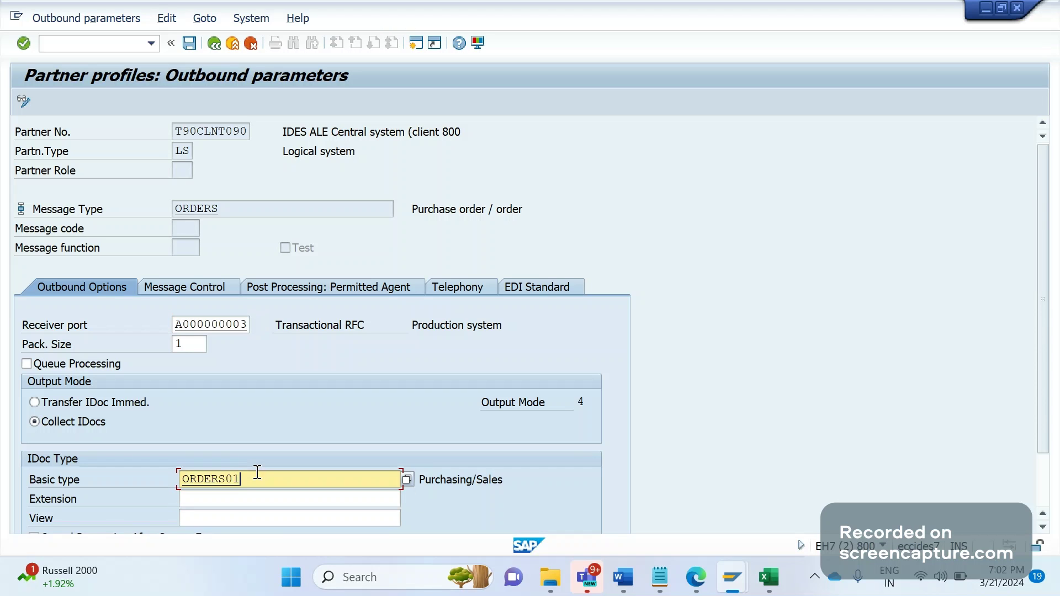
key(BackSpace)
text(5)
Enter extension ZSDS_CUSTOMER1, copied from Excel cell H4, in the ORDERS outbound parameters and try to validate the entry
key(alt+Tab)
key(Tab)
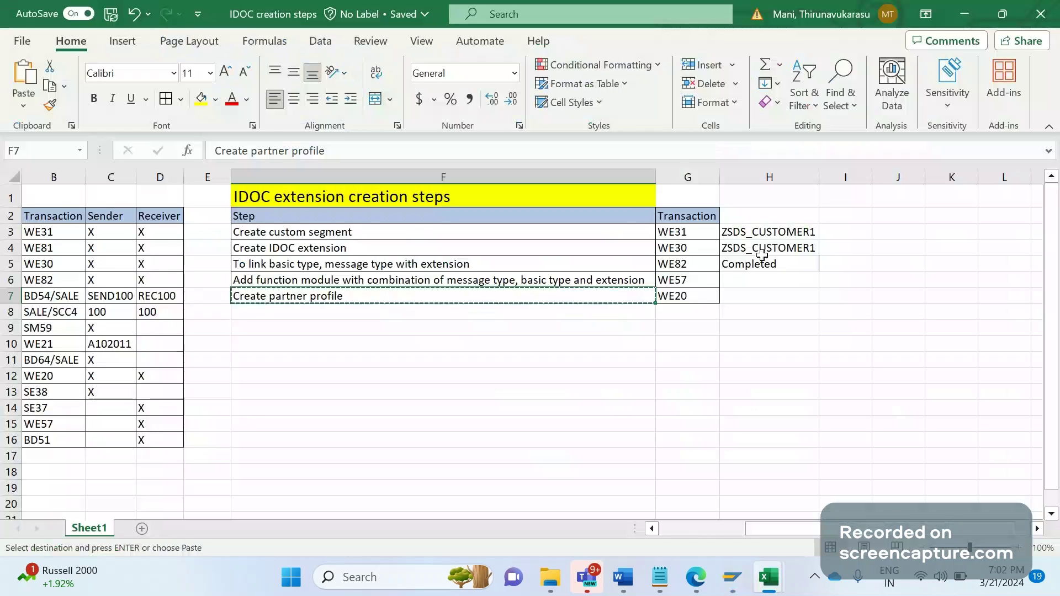
click(763, 254)
double_click(387, 153)
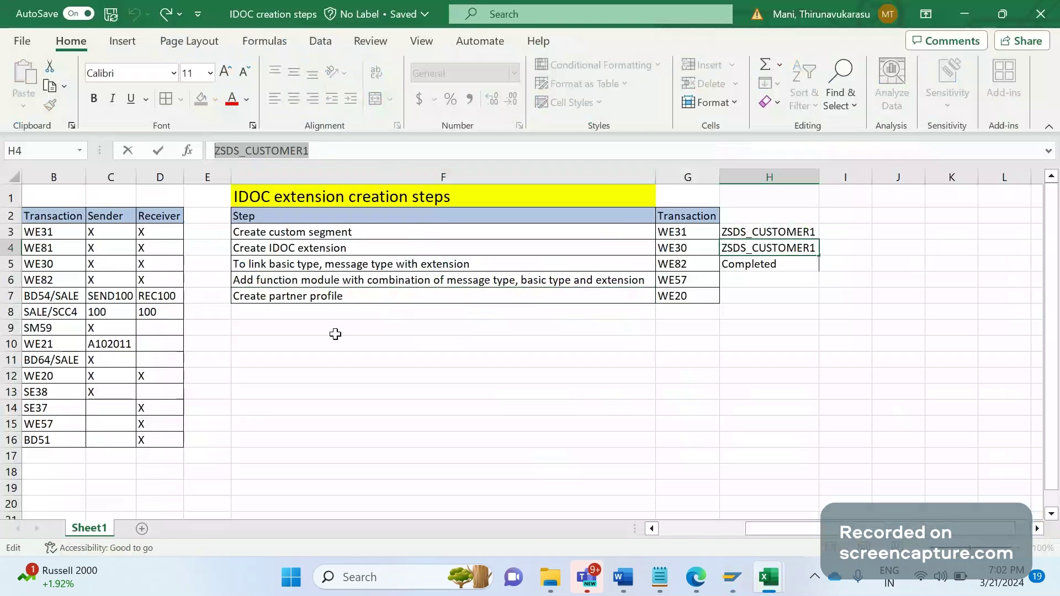
key(alt+Tab)
click(256, 498)
key(ctrl+v)
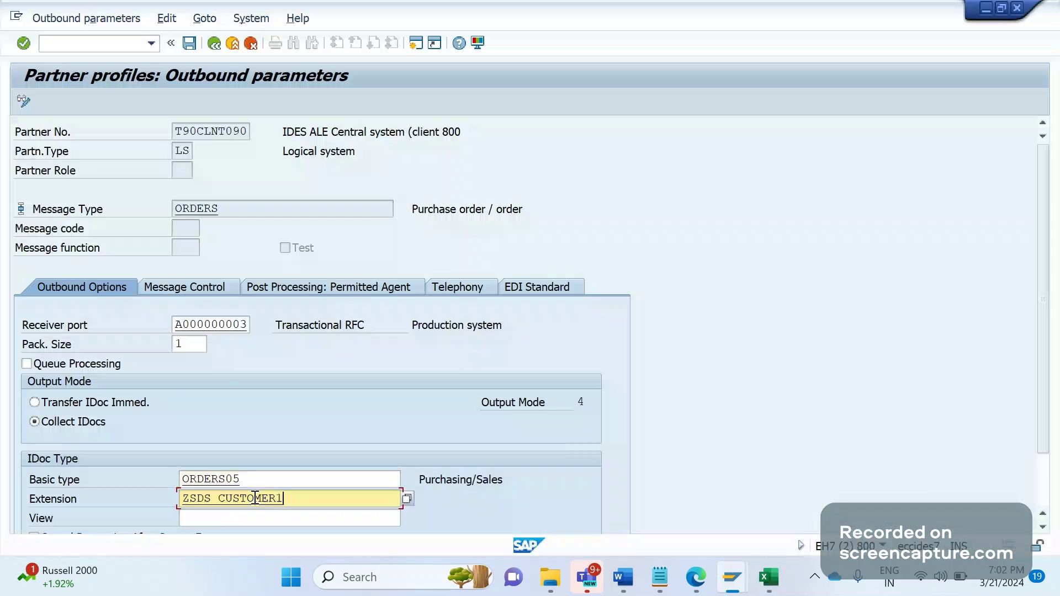
key(shift+Tab)
key(Return)
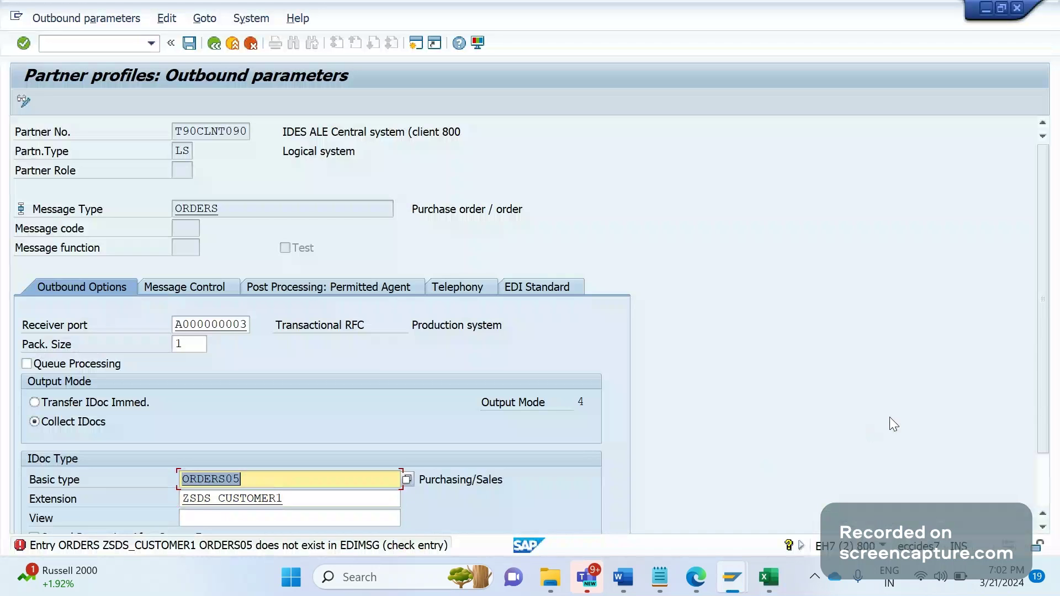
scroll(1043, 299, down, 1)
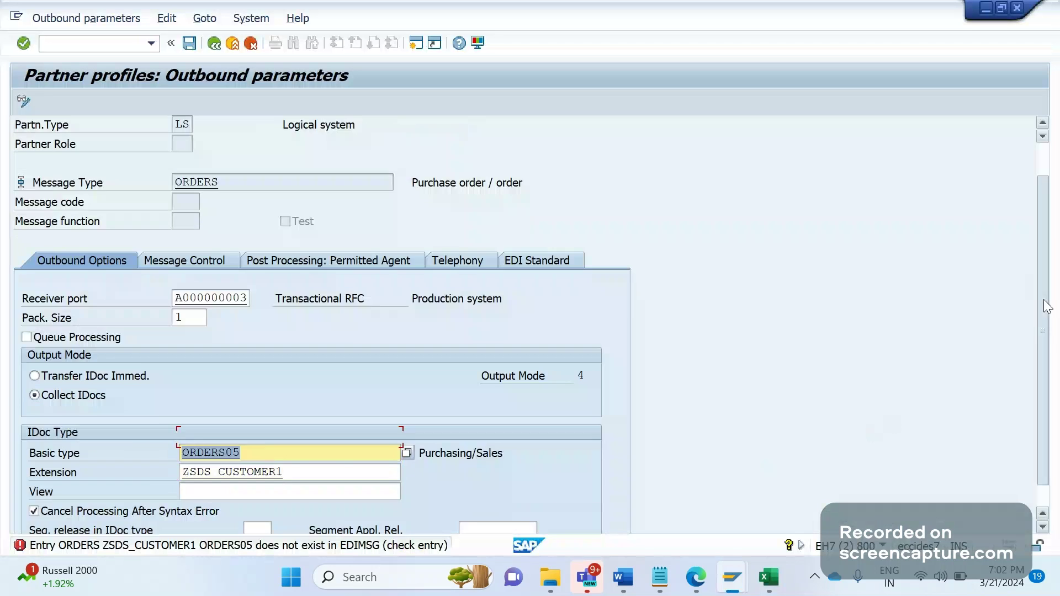
scroll(1044, 328, down, 2)
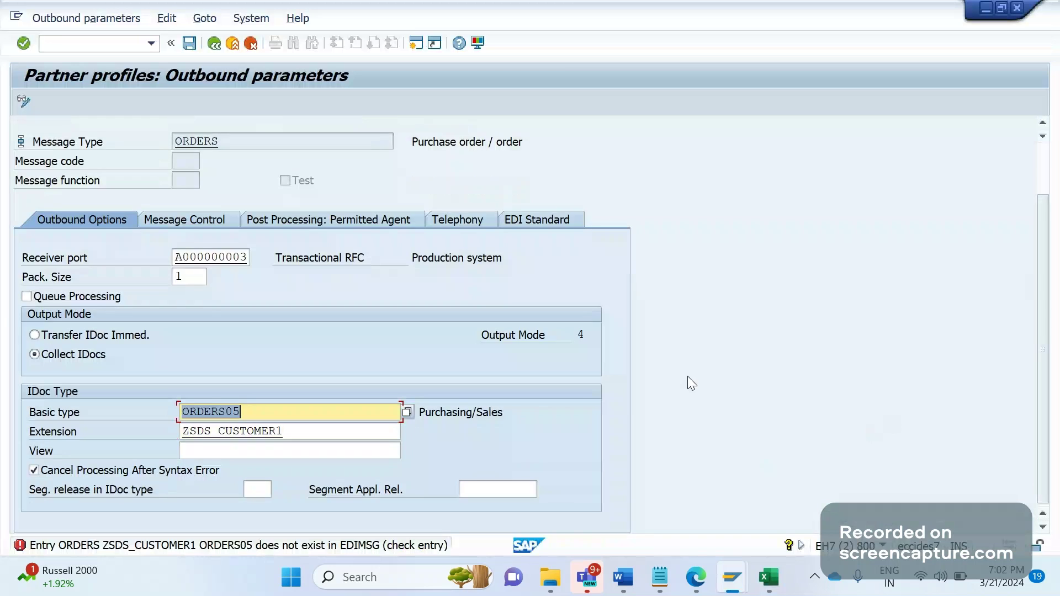
Open transaction SE16N in a new session and load the selection criteria of table EDIMSG
click(108, 49)
text(/)
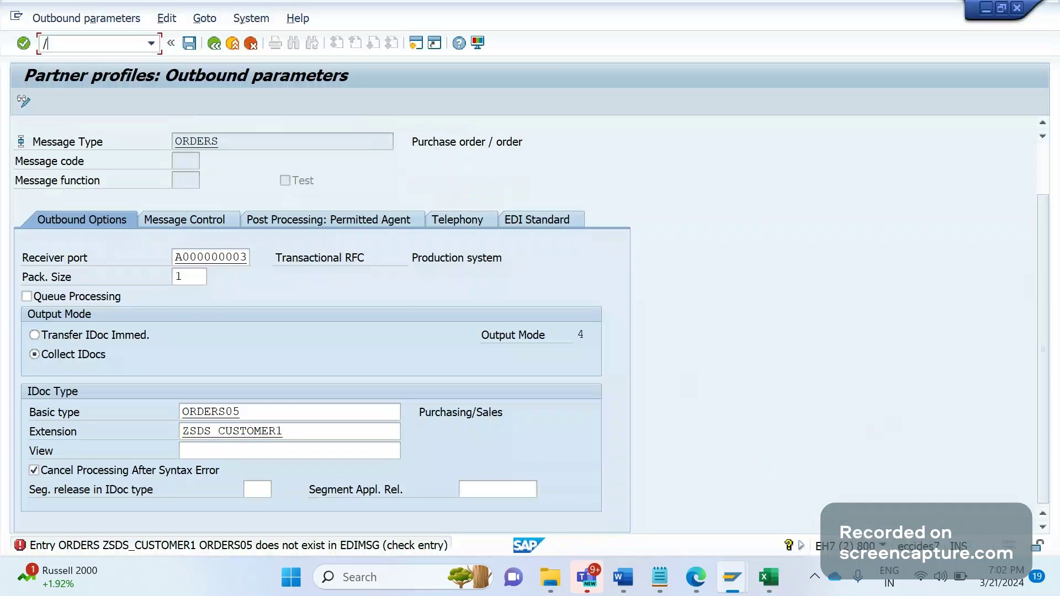
text(osd)
key(BackSpace)
key(BackSpace)
text(se16n)
key(Return)
text(ED)
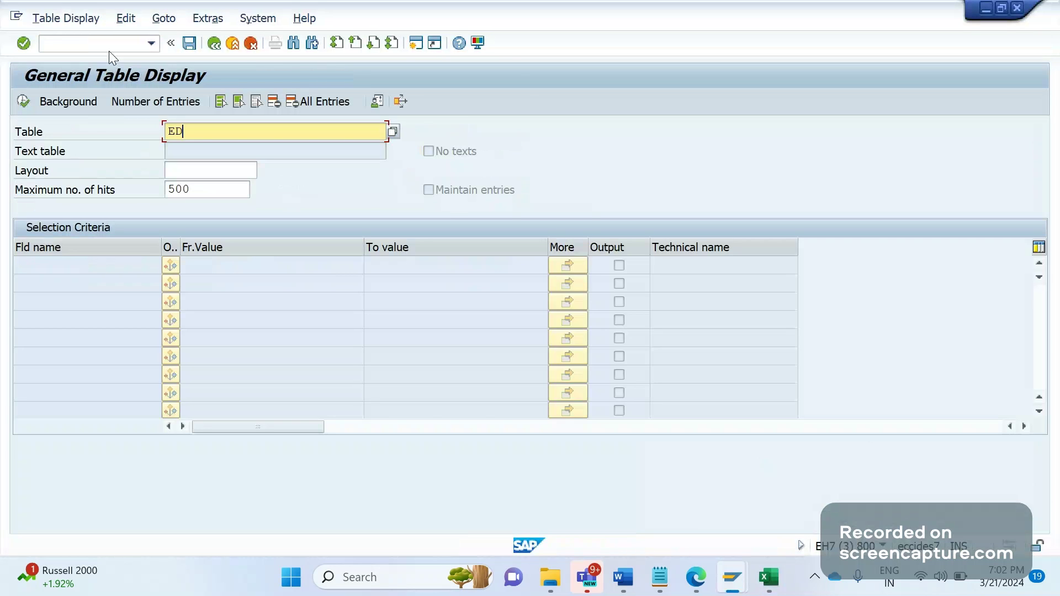
text(IMSG)
key(Return)
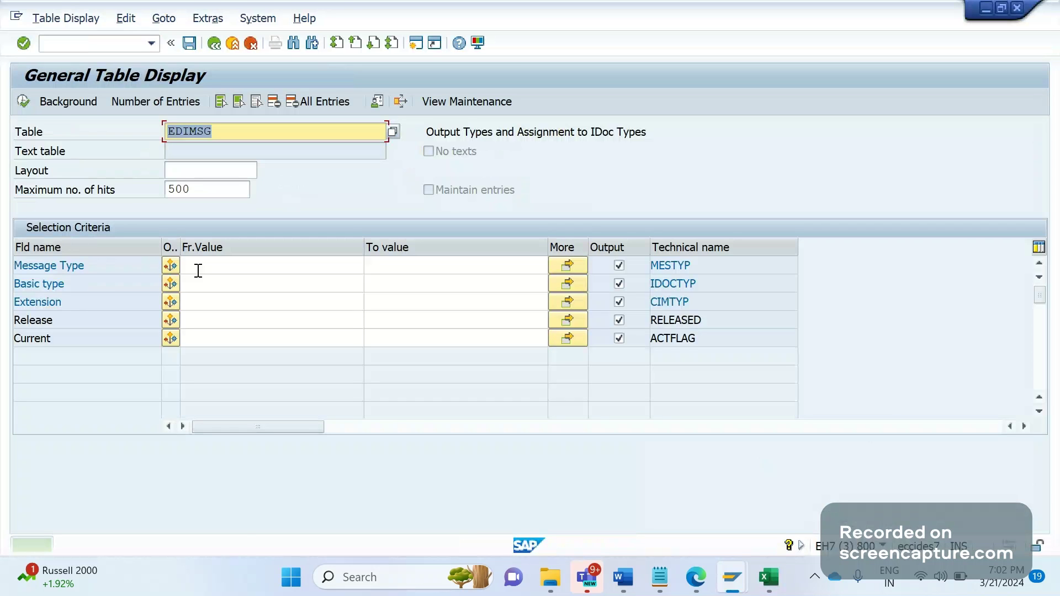
Search EDIMSG for extension ZSDS_CUSTOMER1 and compare its message type with the one in the outbound parameters
click(194, 302)
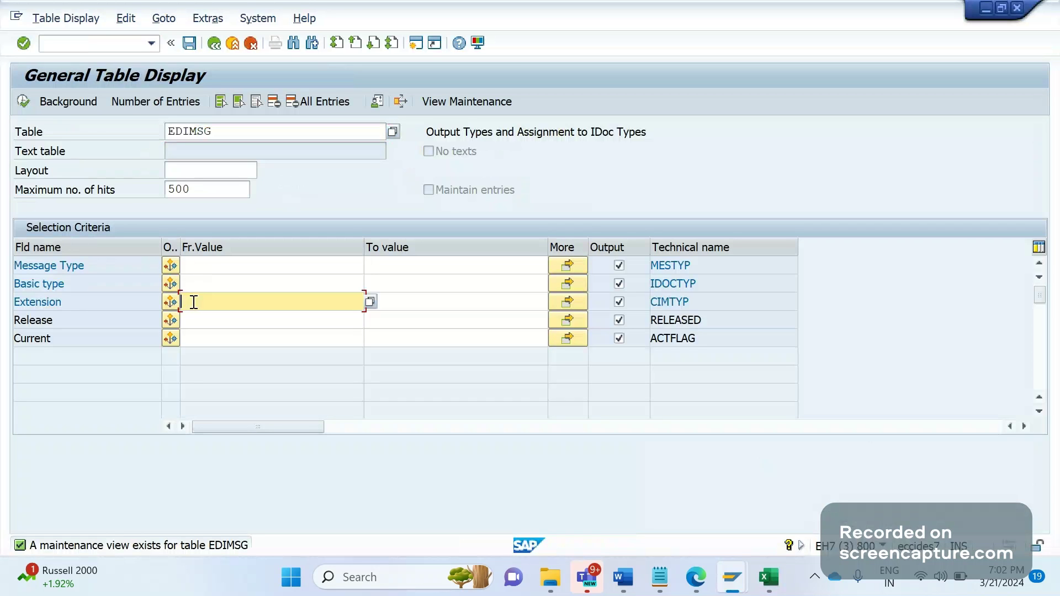
key(ctrl+v)
key(F8)
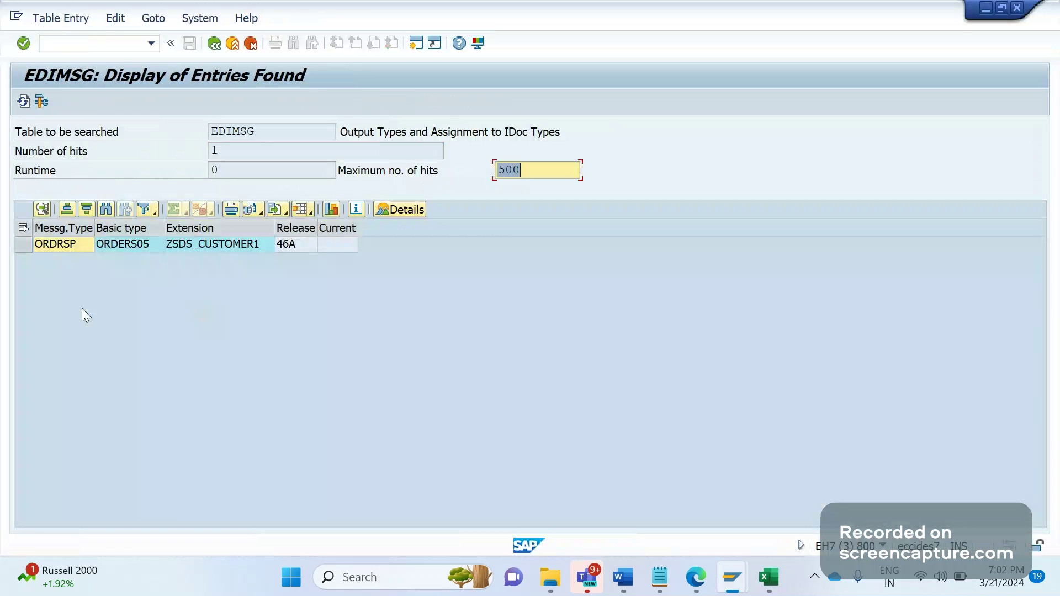
click(72, 249)
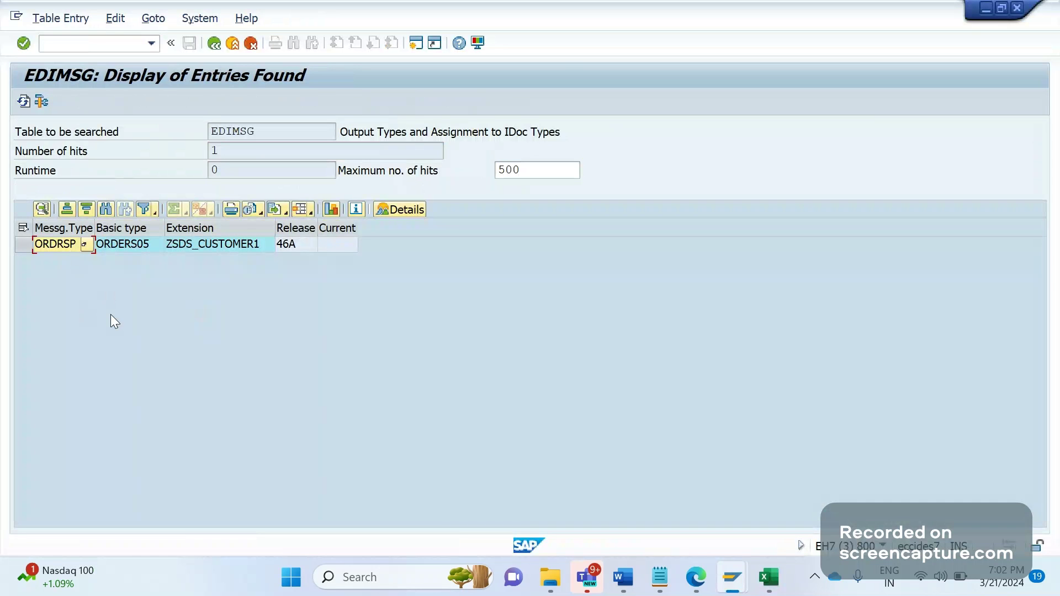
key(Return)
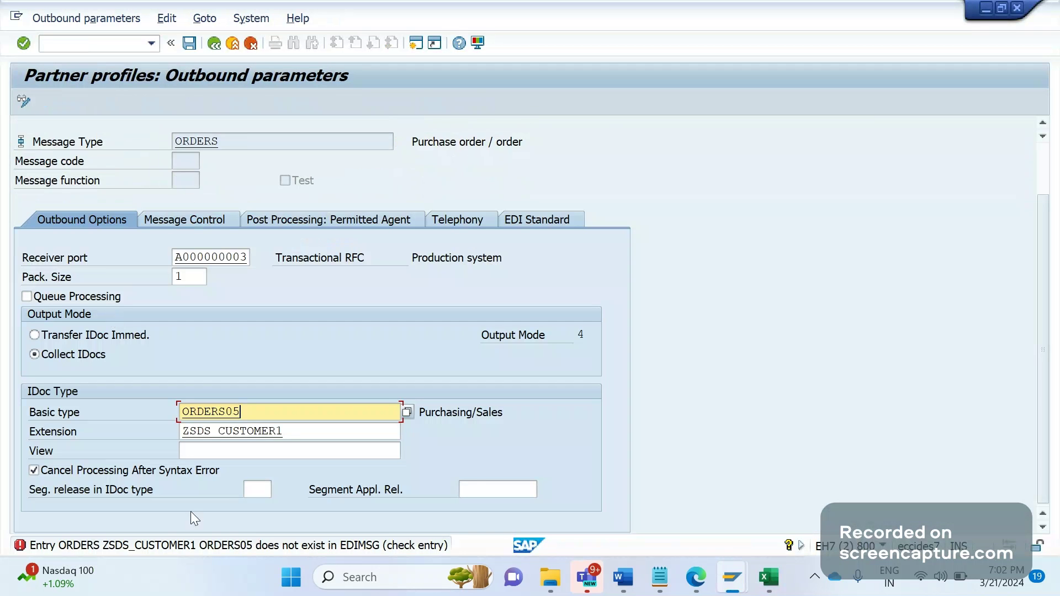
key(F4)
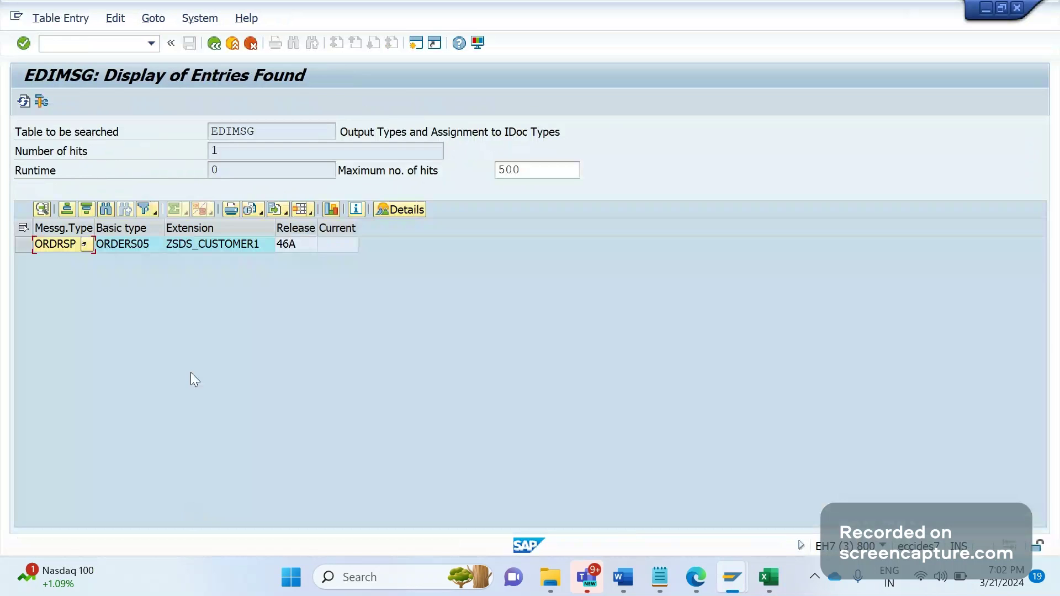
Open the WE82 view Output Types and Assignment to IDoc Types in place of the table display
click(86, 37)
text(/N)
text(WE5)
key(Return)
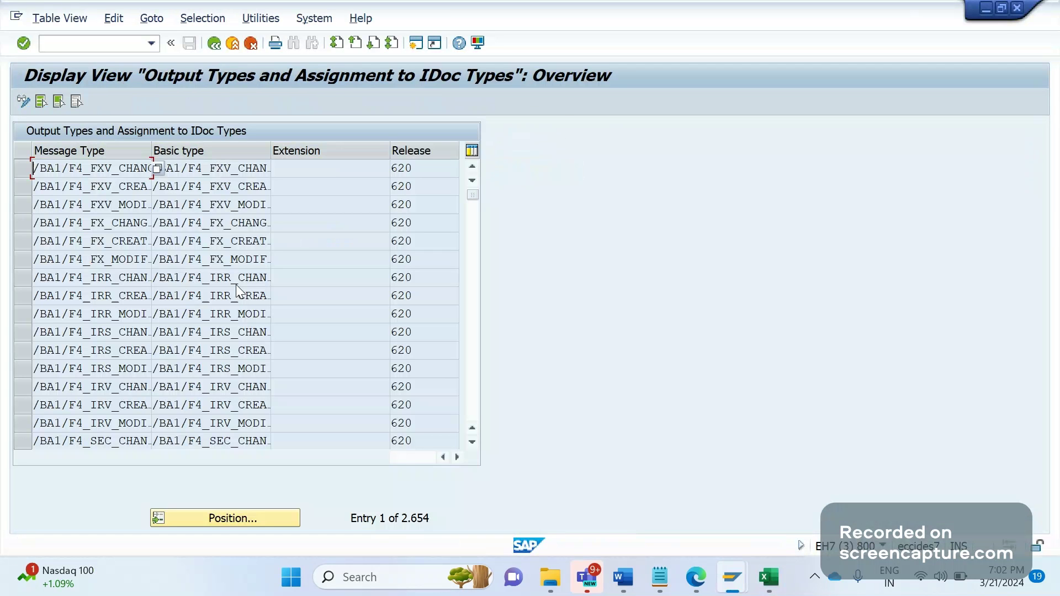
Position the assignment list at message type ORDERS with basic type ORDERS05
click(203, 517)
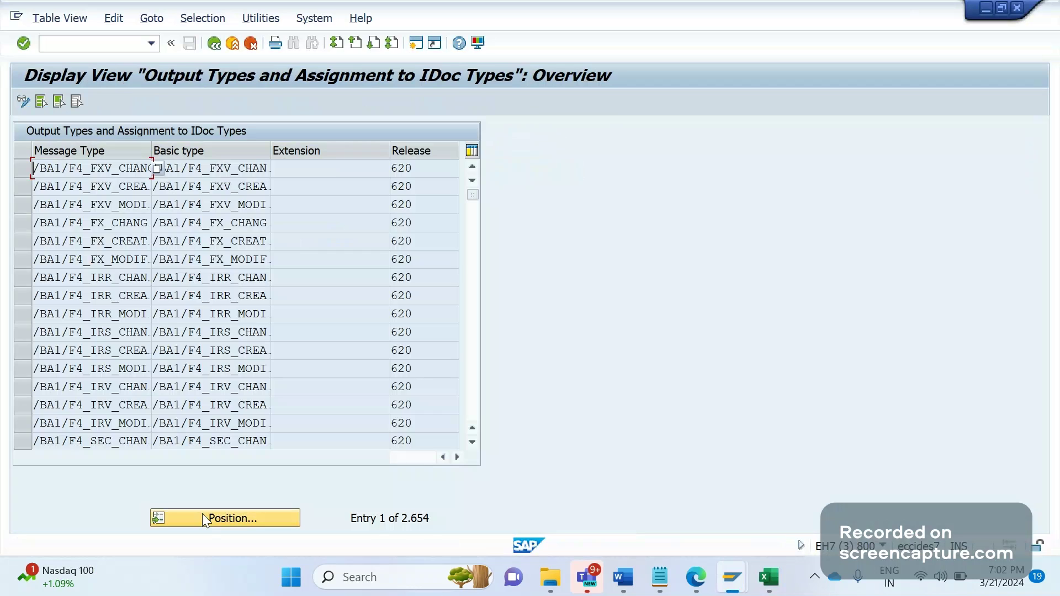
text(O)
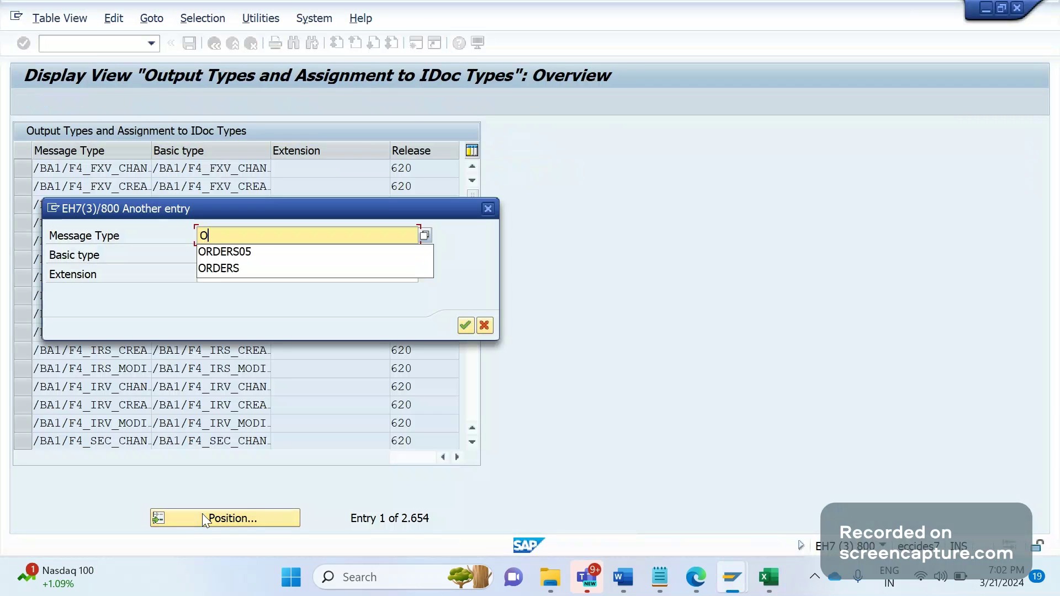
text(RDERS)
key(Escape)
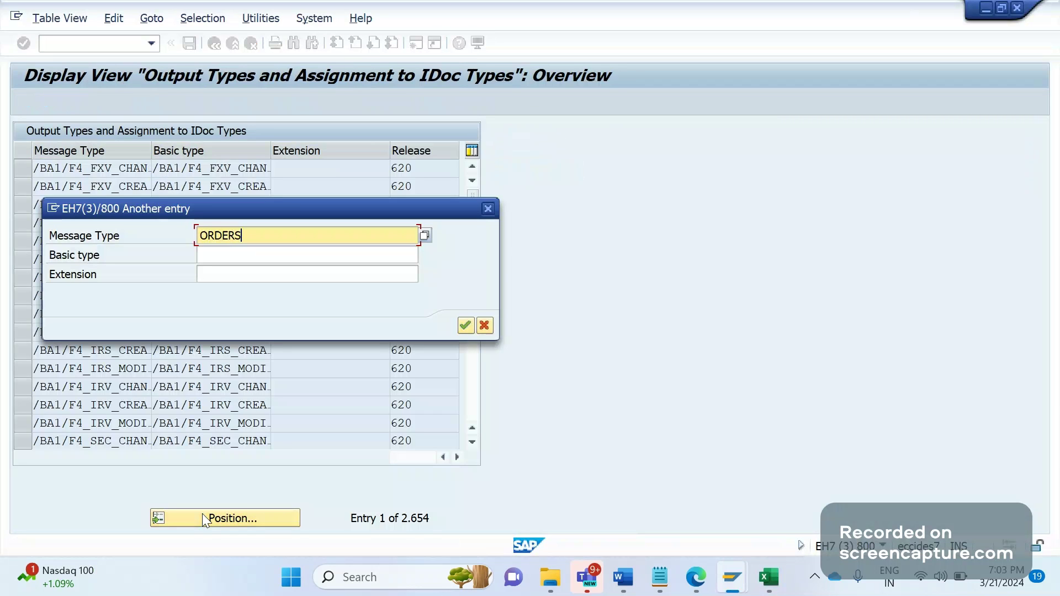
click(289, 262)
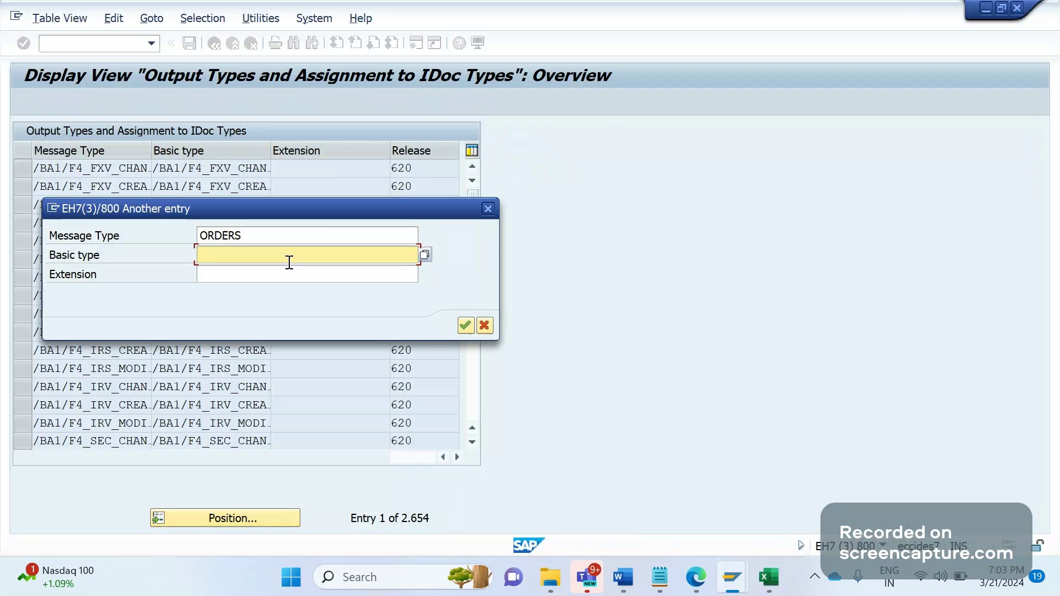
text(ORDERS0)
key(Return)
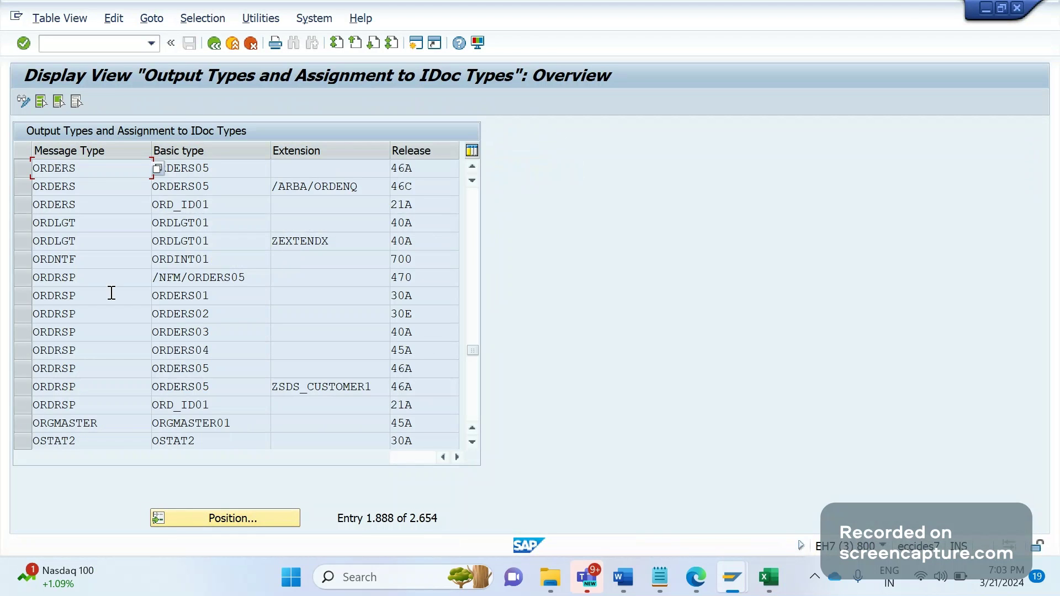
Switch the IDoc type assignment view to change mode and position the list at message type ORDERS with basic type ORDERS05
click(22, 386)
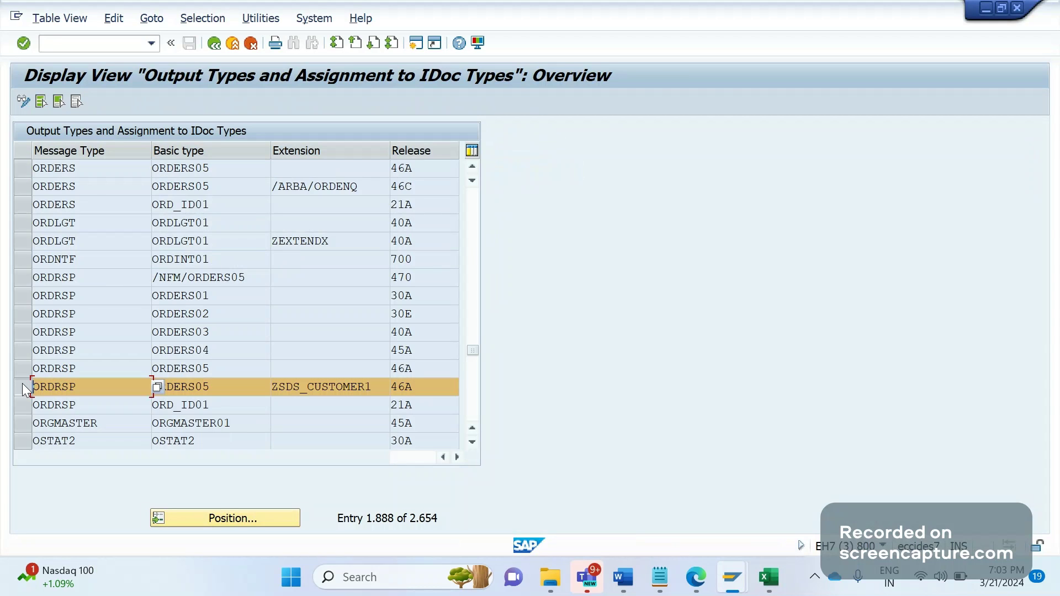
click(27, 101)
key(Return)
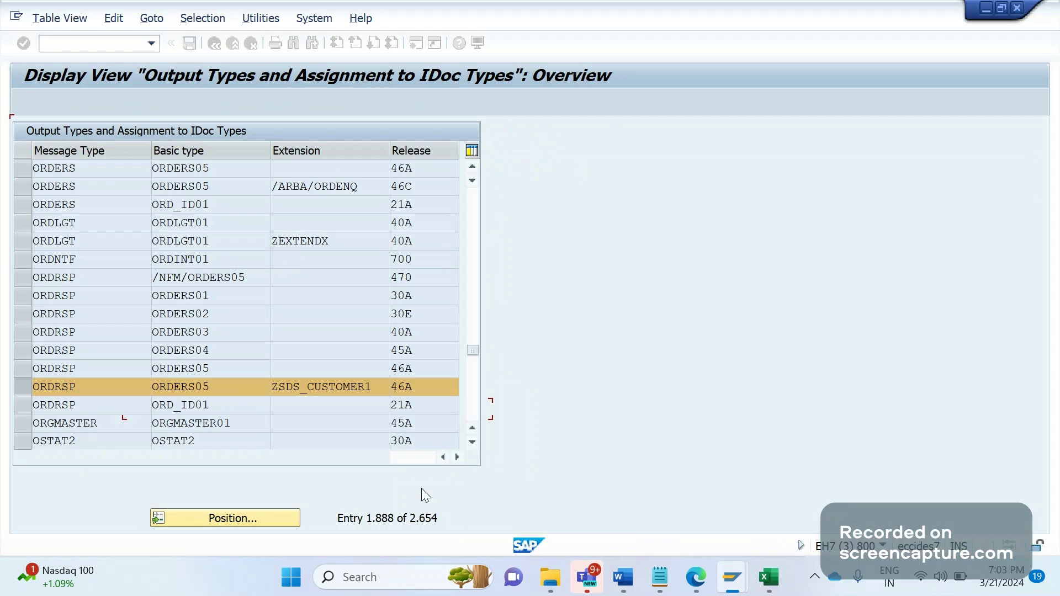
click(287, 522)
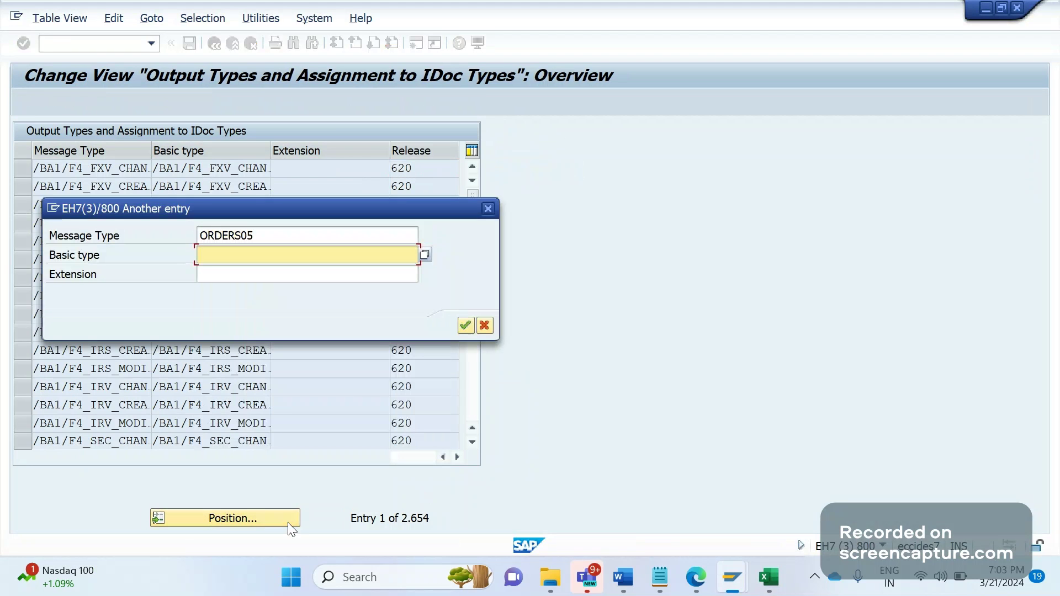
text(ORDERS)
key(Tab)
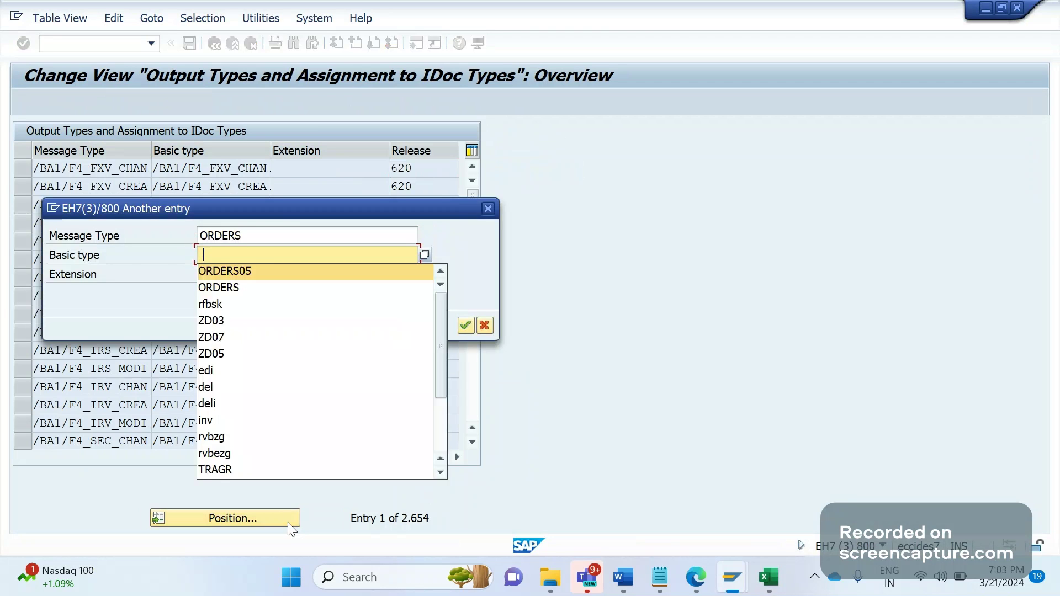
key(Return)
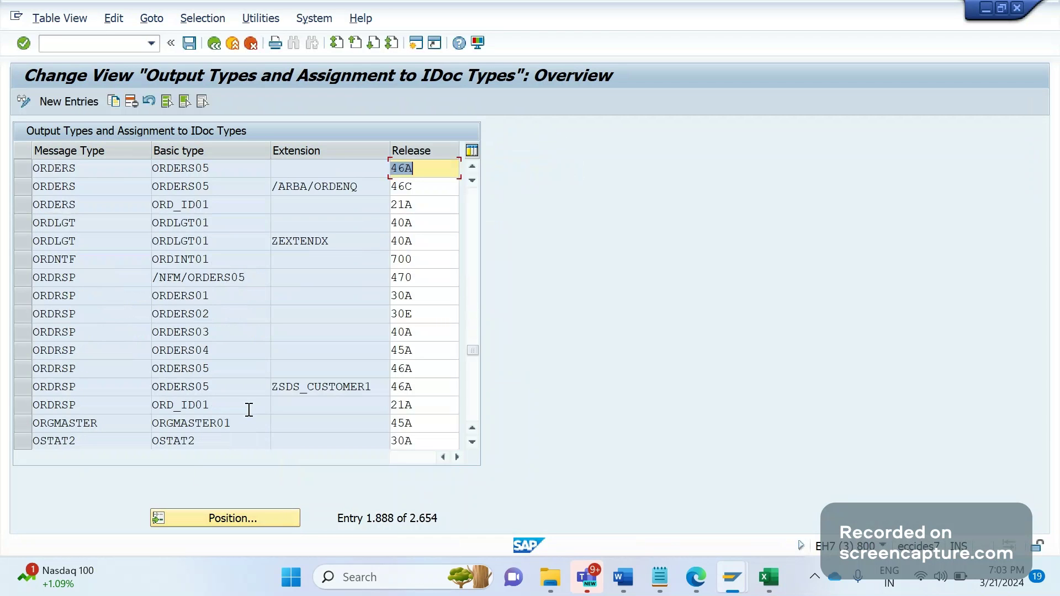
Delete the ORDRSP assignment with basic type ORDERS05 and extension ZSDS_CUSTOMER1, and save the change
click(28, 388)
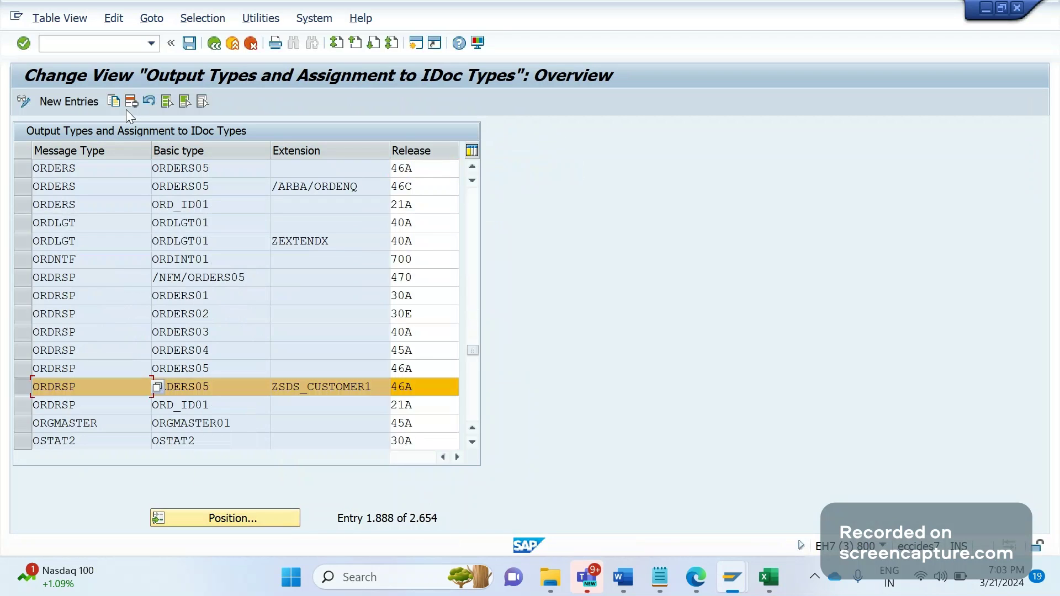
click(131, 102)
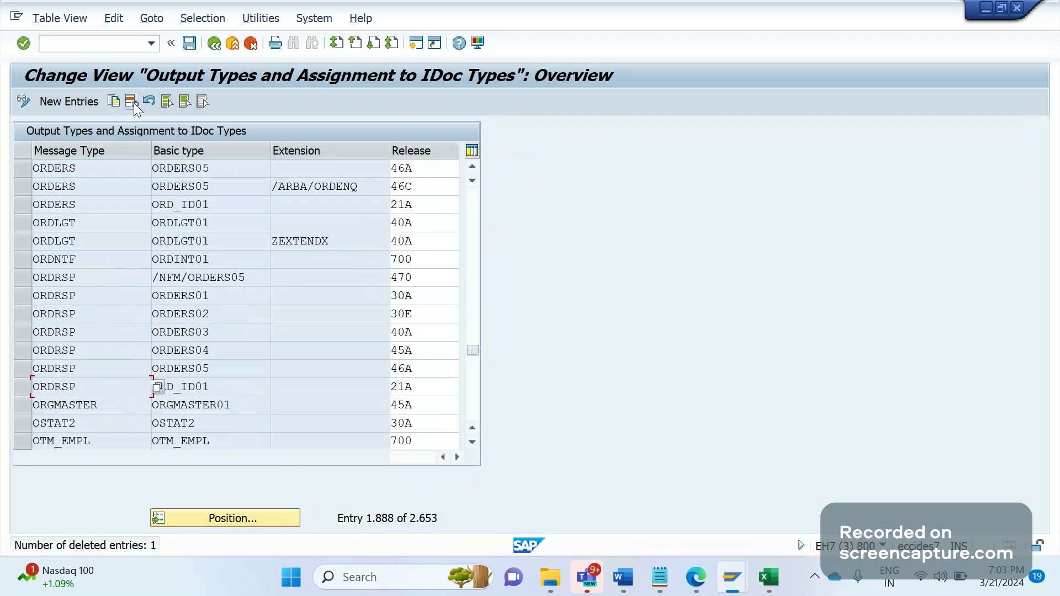
click(190, 43)
click(345, 287)
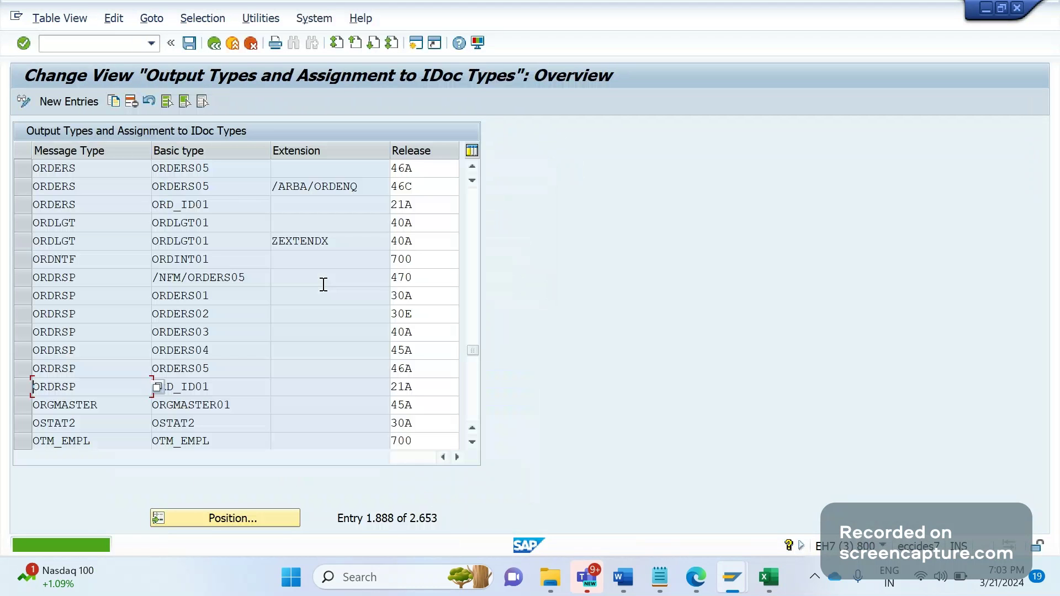
Create and save a new assignment of message type ORDERS to basic type ORDERS05 with extension ZSDS_CUSTOMER1 and release 46A
click(66, 104)
text(ORDERS)
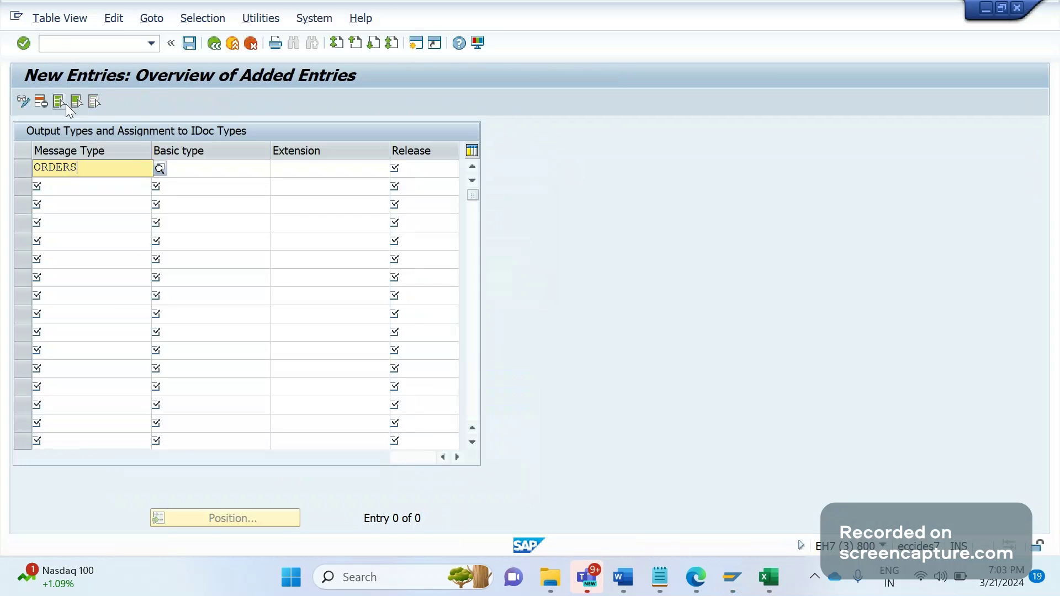
key(Tab)
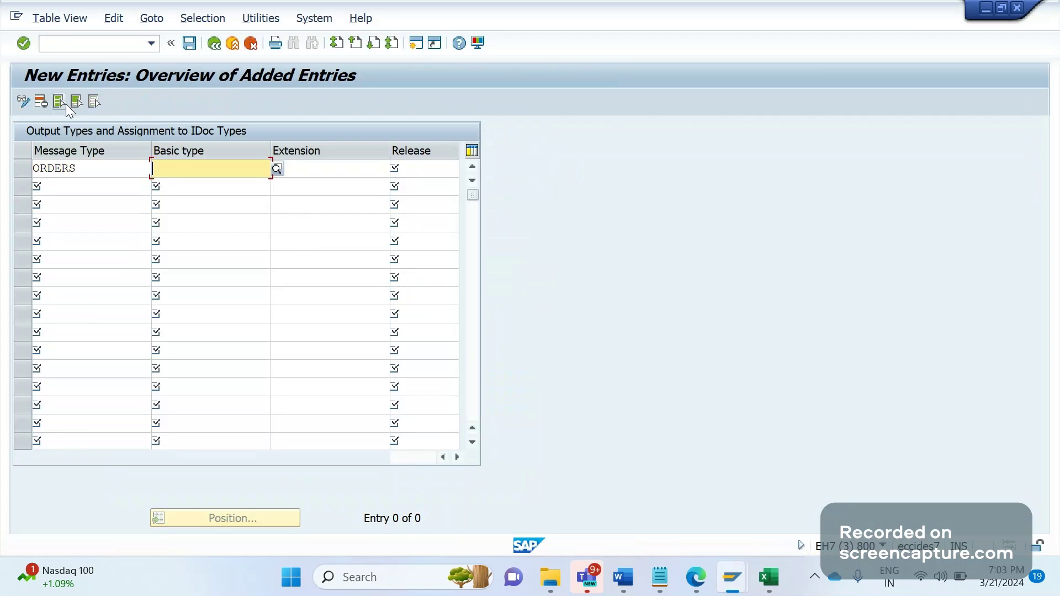
text(ORDERS)
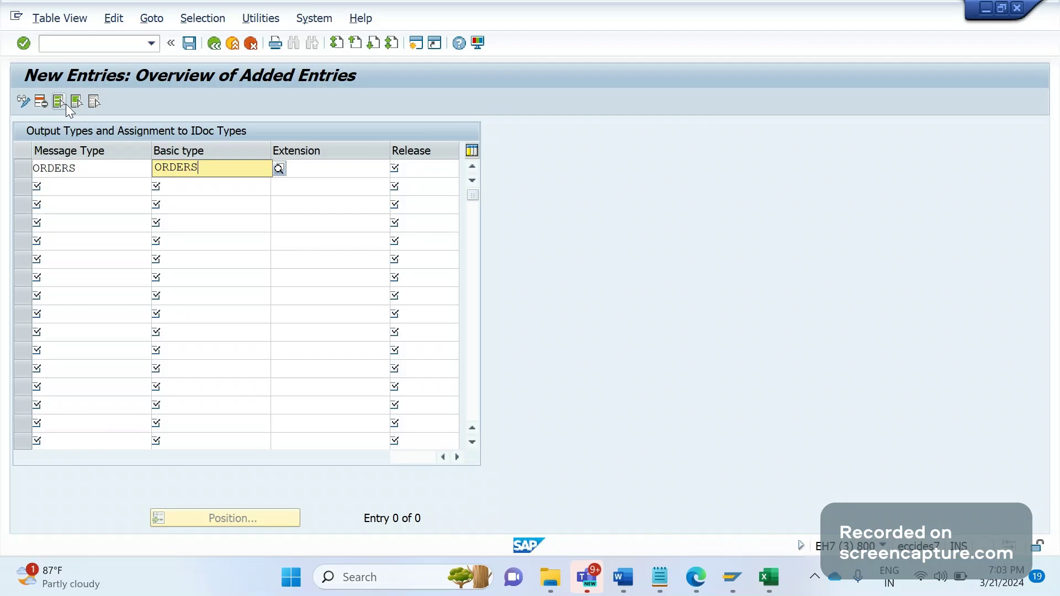
text(05)
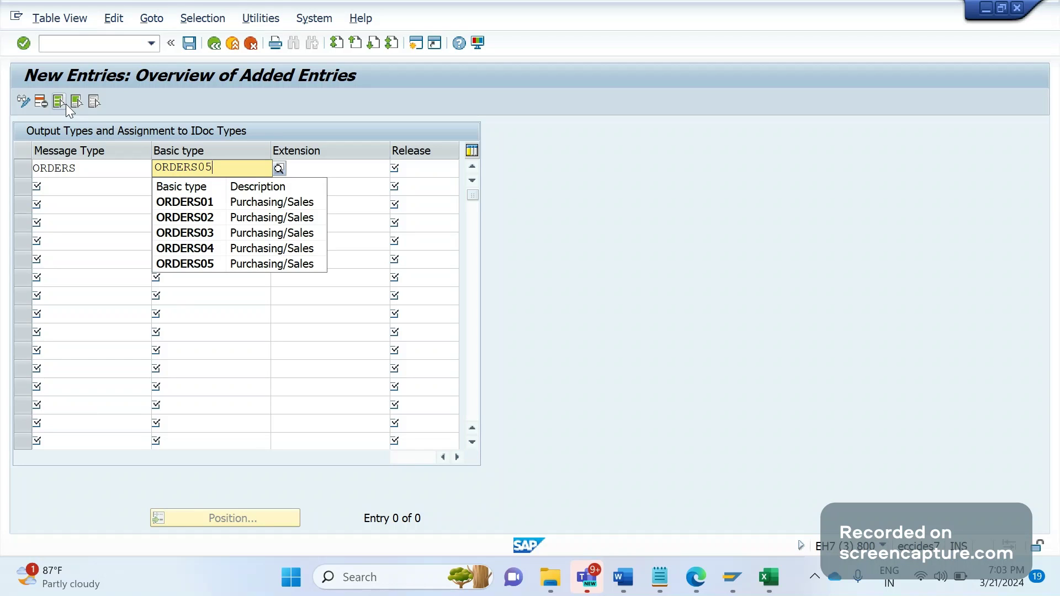
key(Tab)
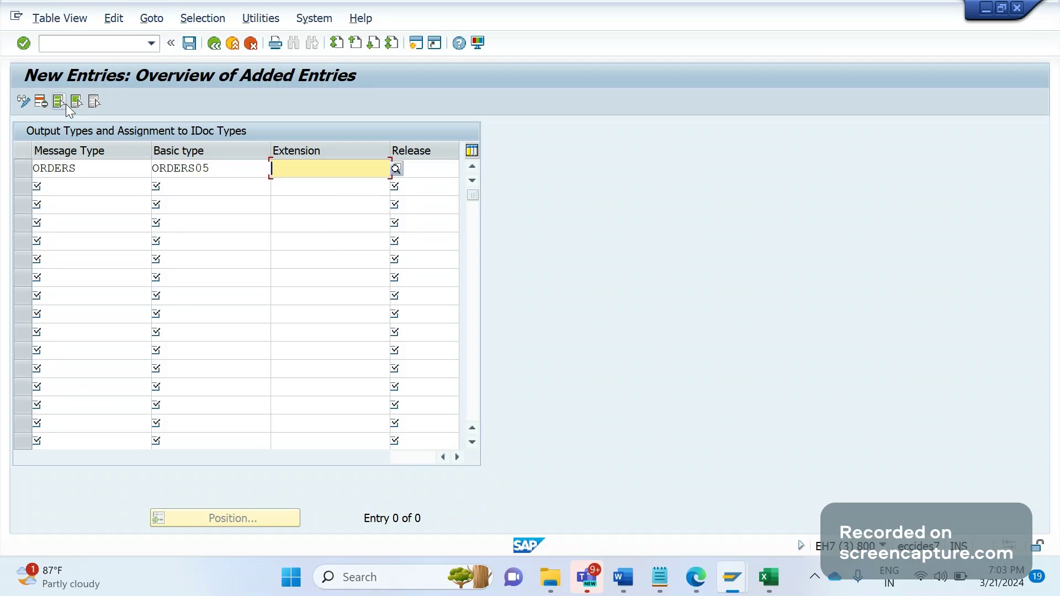
text(ZSDS_CUSTOMER1)
key(Return)
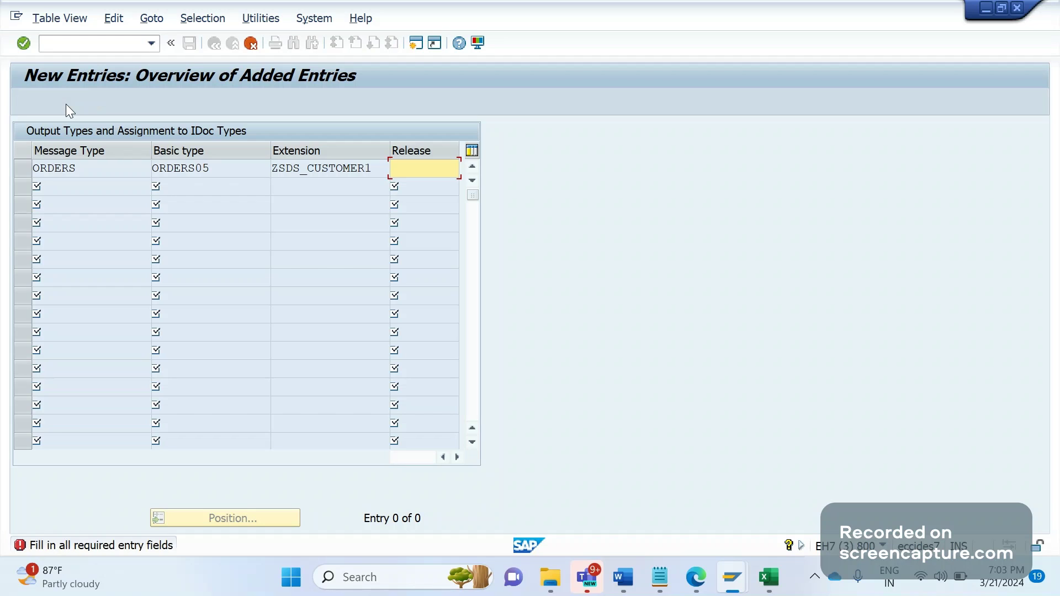
text(46A)
key(Return)
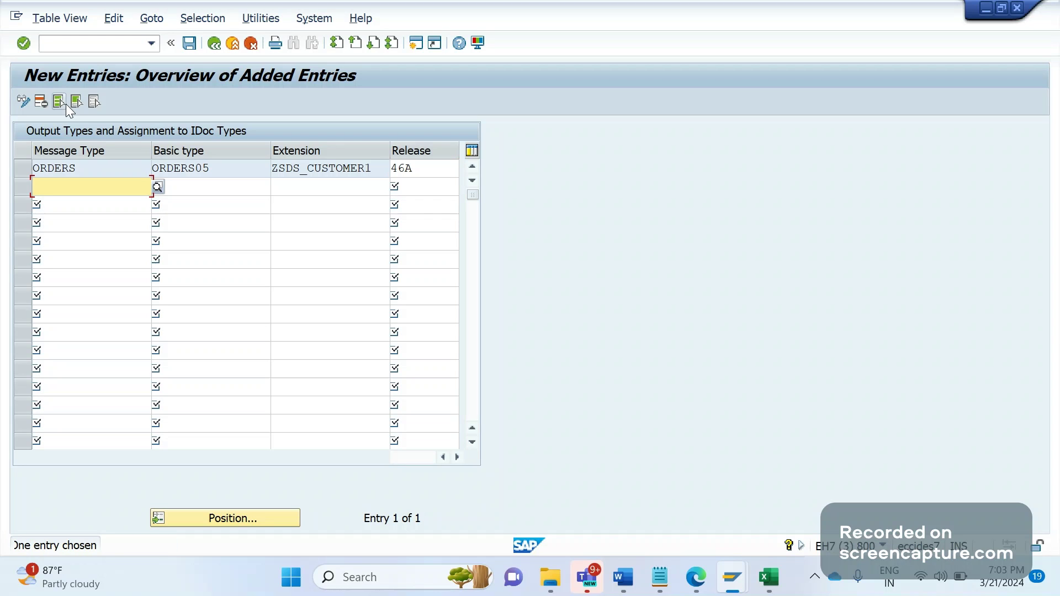
click(197, 46)
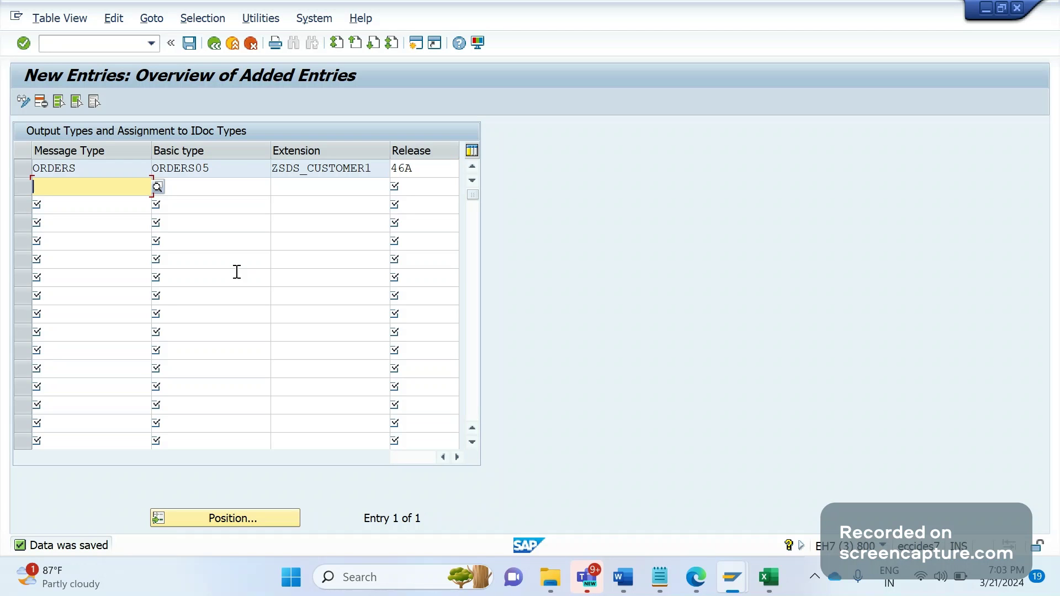
Open transaction SE16N in a new session and search table EDIMSG for extension ZSDS_CUSTOMER1
key(alt+Tab)
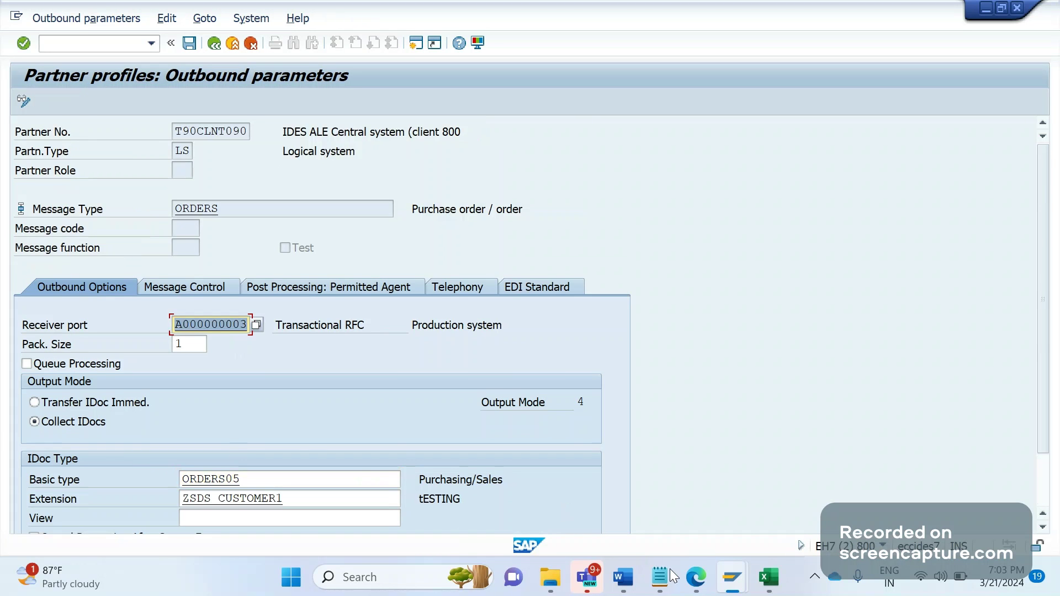
mouse_move(735, 592)
click(921, 491)
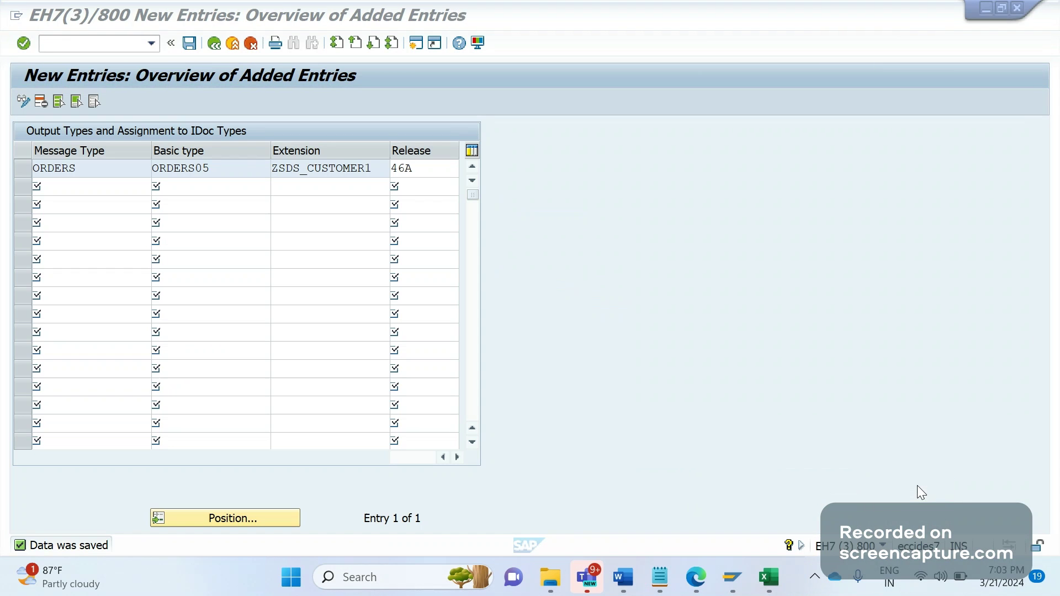
text(/OSE1)
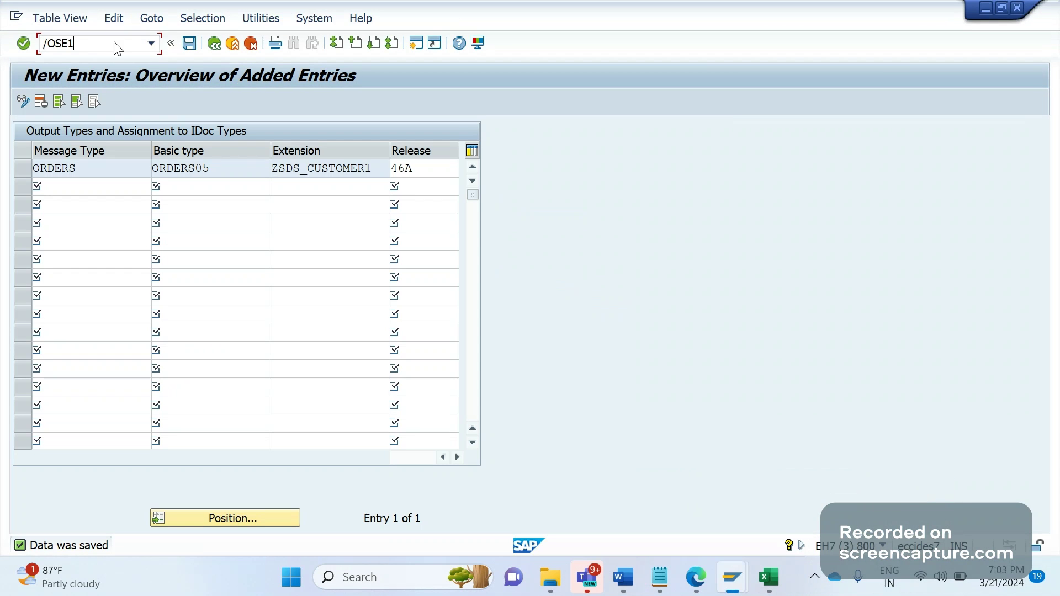
text(6N)
key(Return)
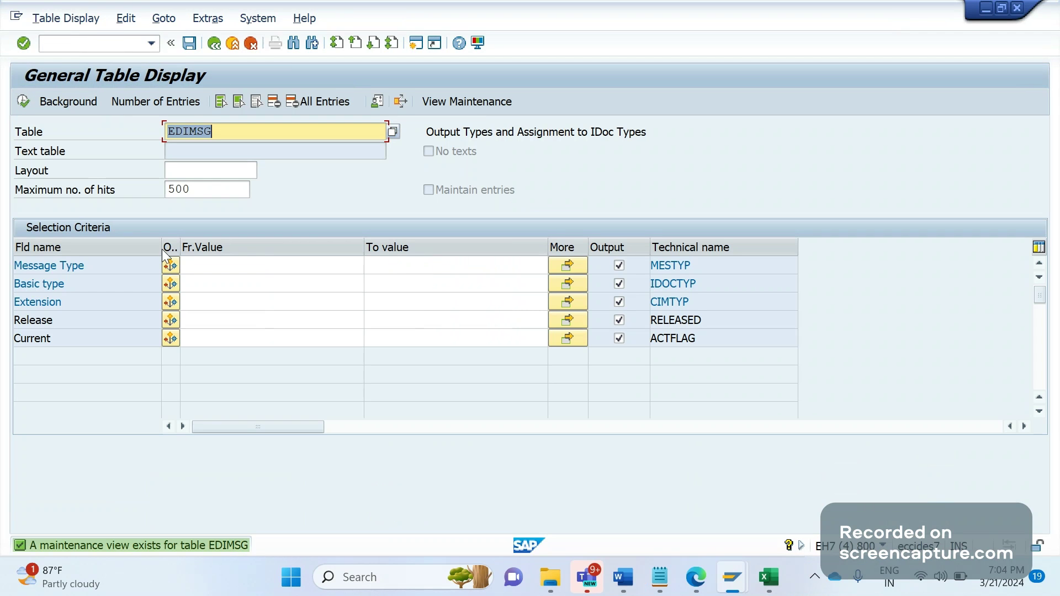
click(203, 307)
text(ZSD_CUSTOMER1)
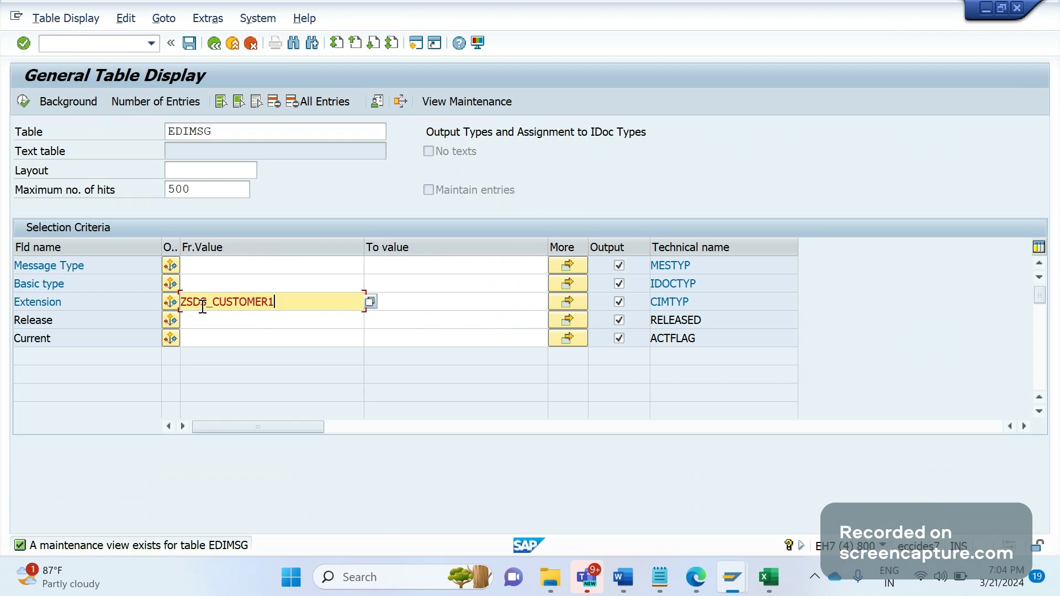
key(F8)
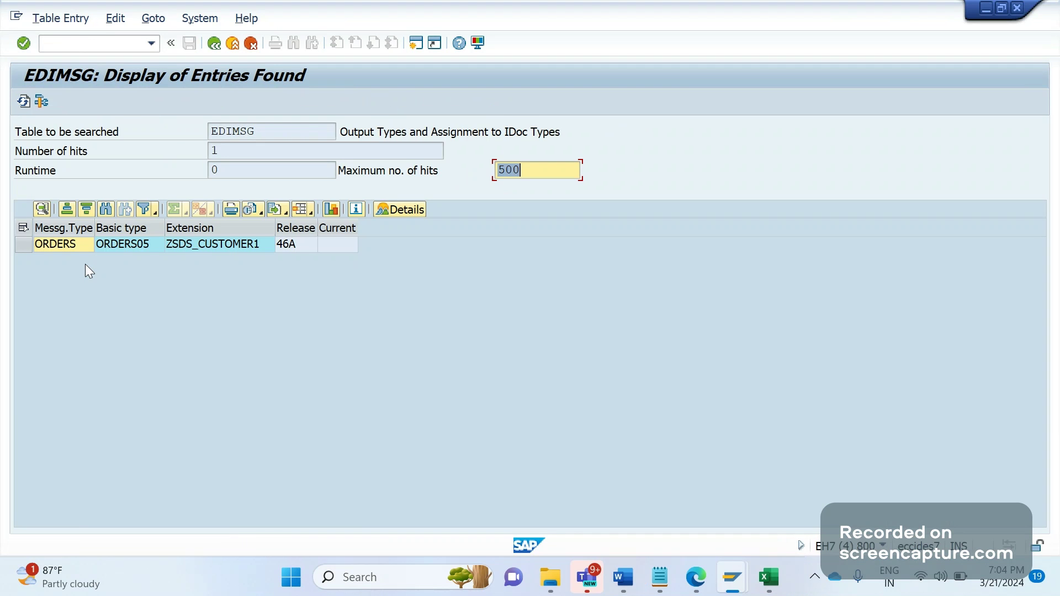
Return to the ORDERS outbound parameters of partner T90CLNT090 and save them with extension ZSDS_CUSTOMER1
key(alt+Tab)
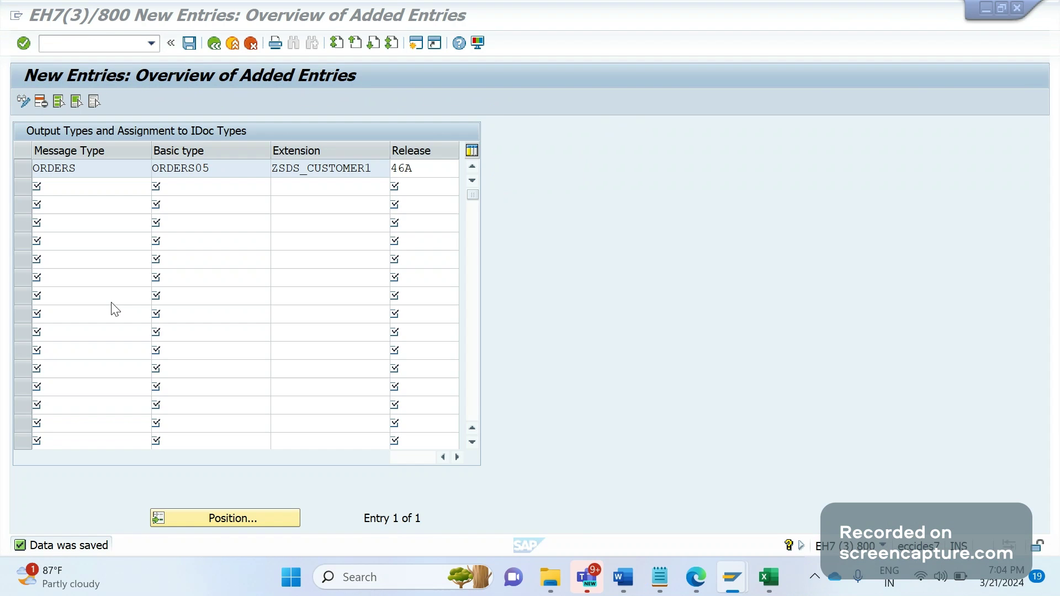
key(alt+Tab)
key(alt+Tab)
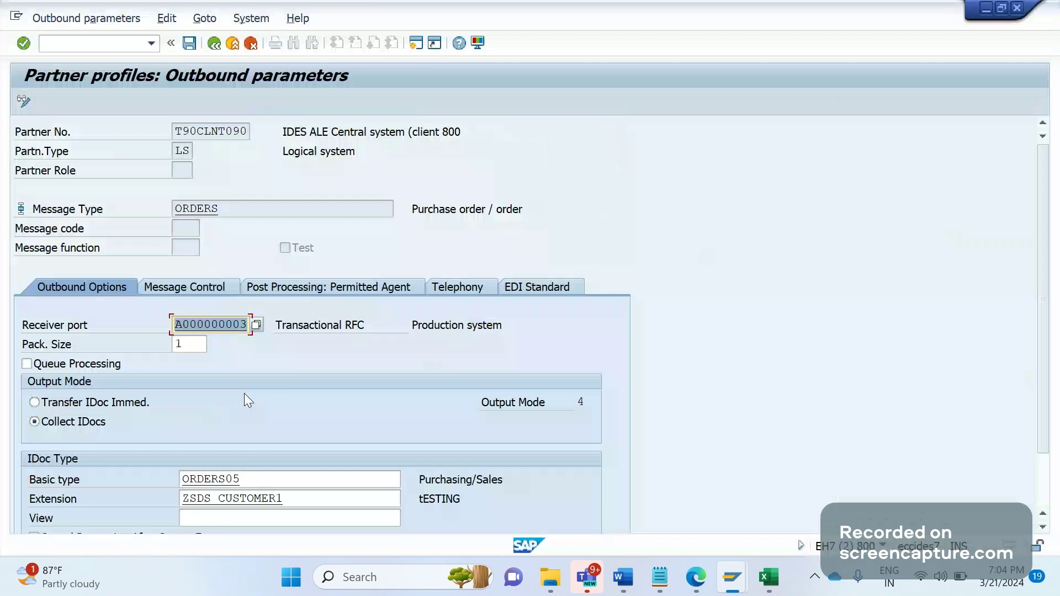
click(190, 43)
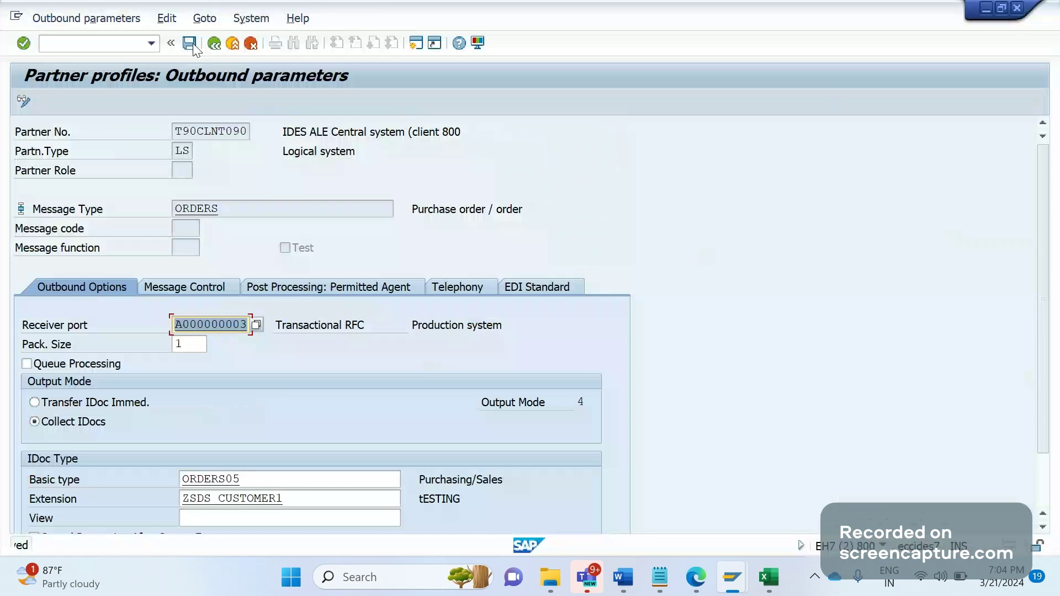